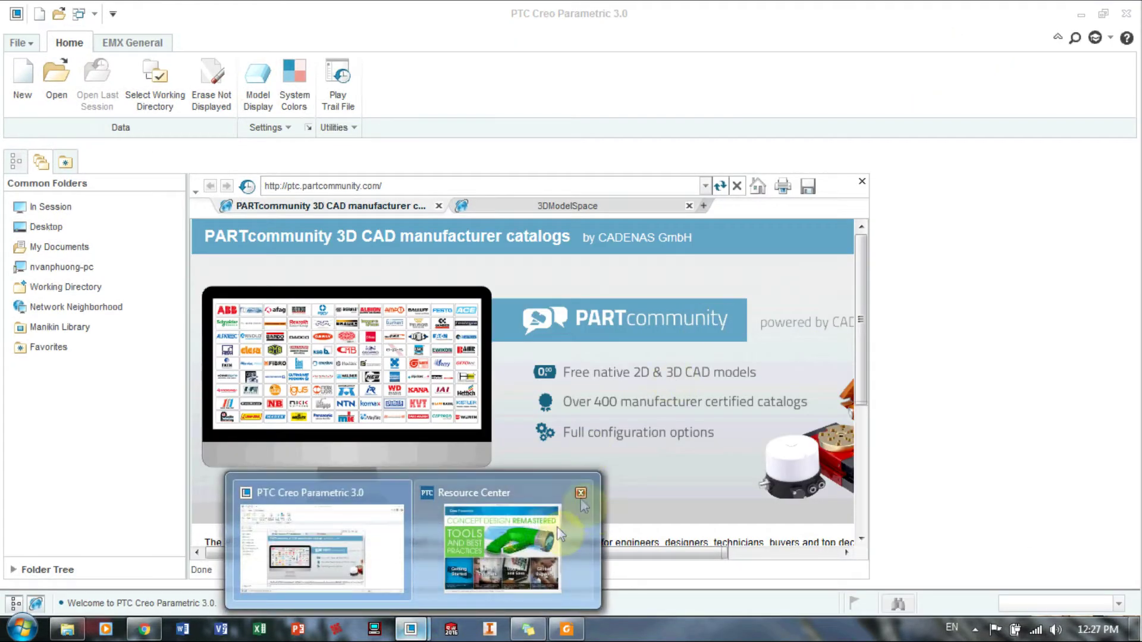
# Close the Resource Center and browser, then browse the Desktop in Select Working Directory
pyautogui.click(511, 538)
pyautogui.click(908, 14)
pyautogui.click(867, 188)
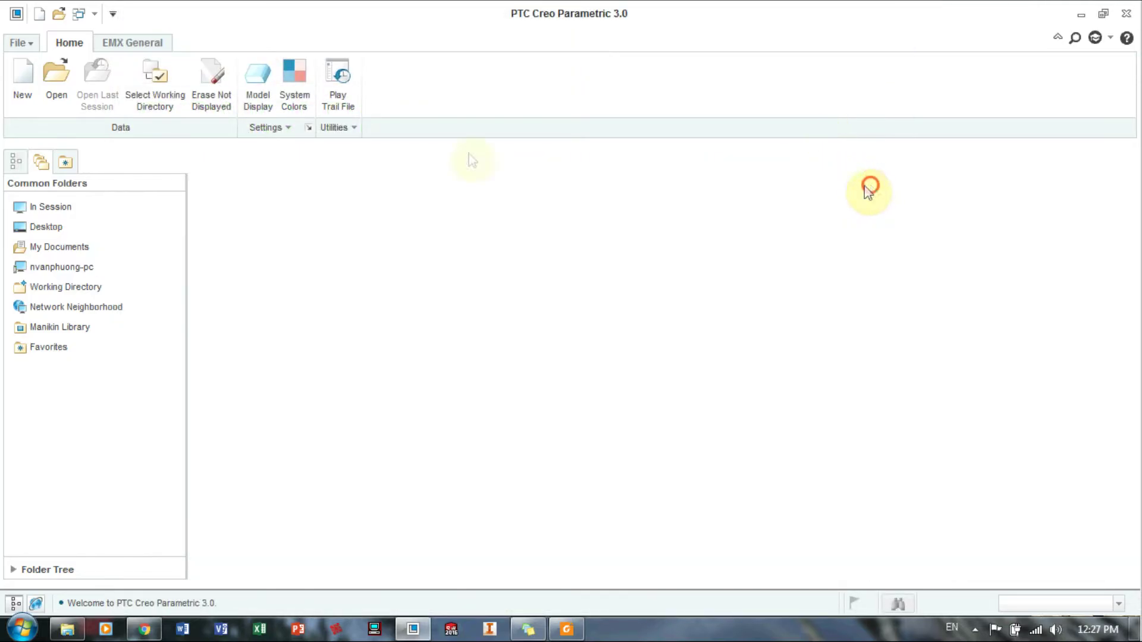
pyautogui.click(179, 78)
pyautogui.click(353, 229)
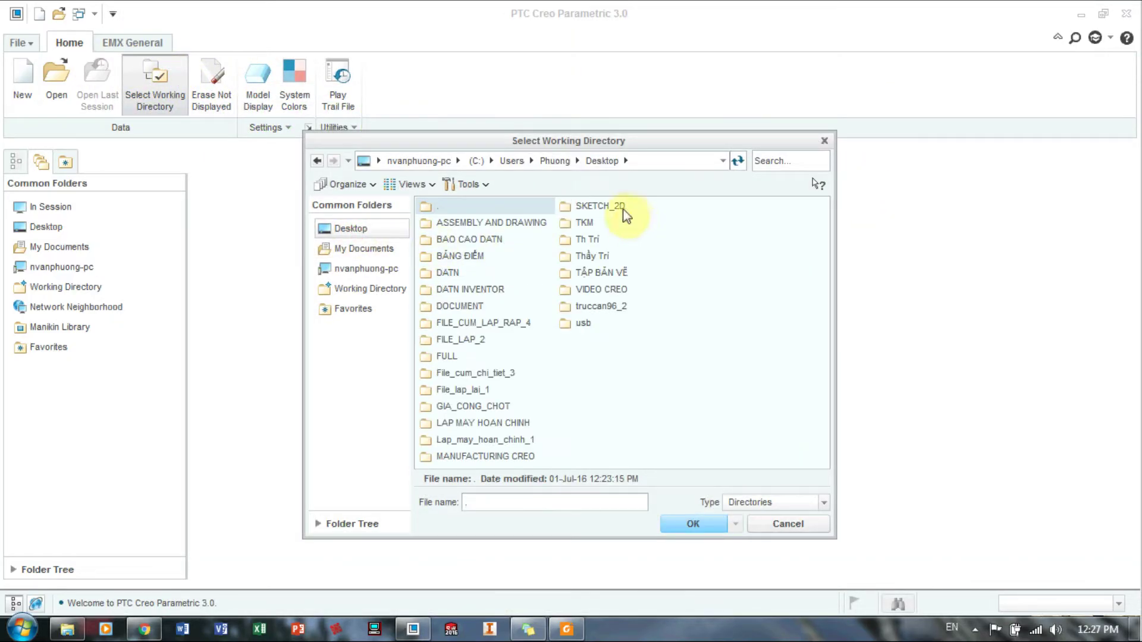
# Set VIDEO CREO > SKETCH 2D as the working directory
pyautogui.doubleClick(598, 289)
pyautogui.doubleClick(454, 223)
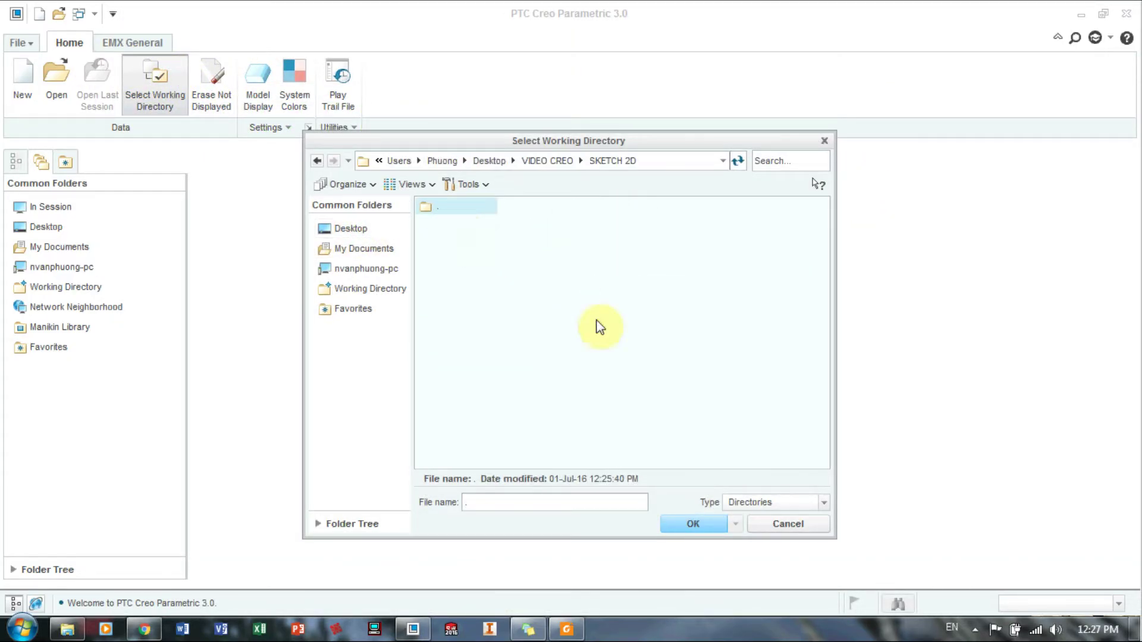
pyautogui.click(696, 522)
# Create a new part named SKETCH_2 using the mmns_part_solid template
pyautogui.click(23, 80)
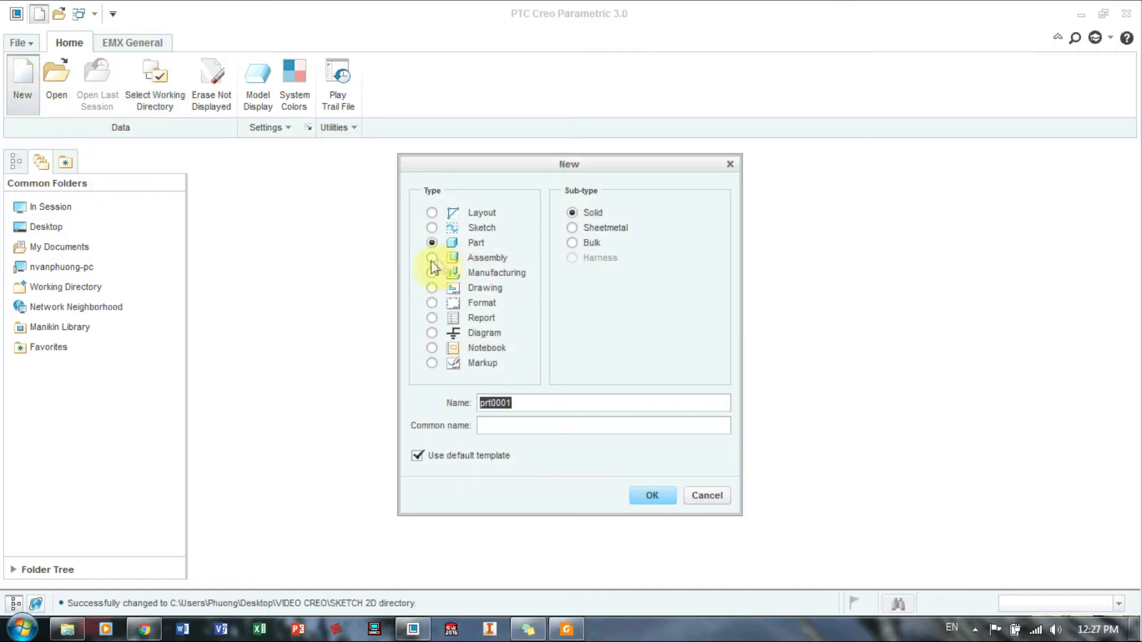
pyautogui.click(418, 456)
pyautogui.write('SKETCH_2')
pyautogui.click(651, 496)
pyautogui.click(481, 263)
pyautogui.doubleClick(481, 264)
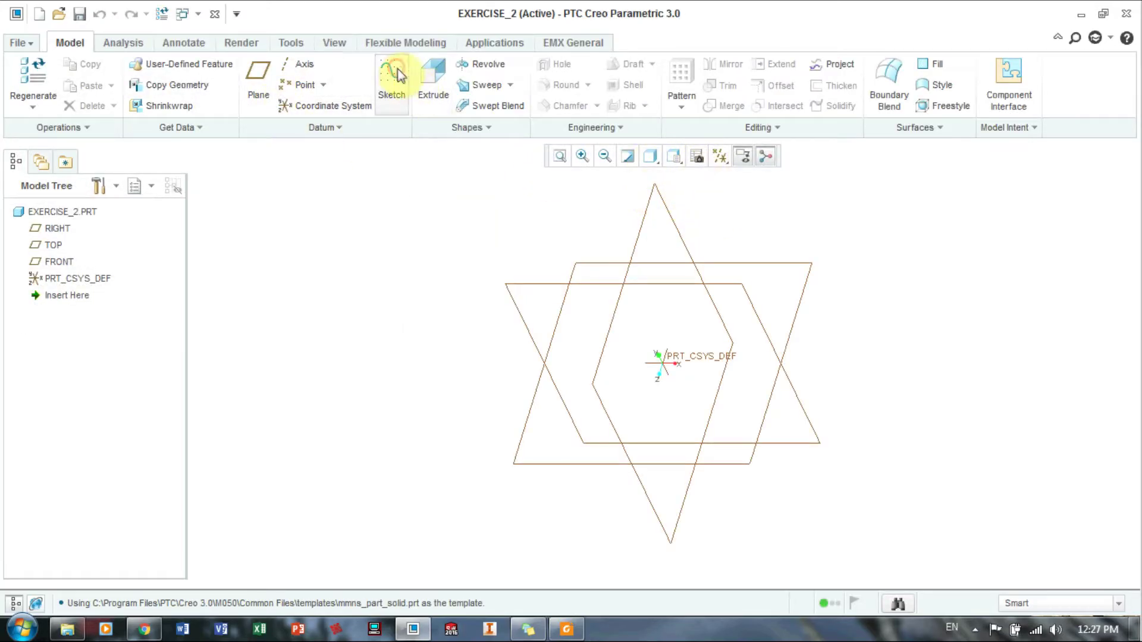
# Start a sketch on the TOP plane with datum planes hidden, checking the Exercise 9 drawing
pyautogui.click(391, 78)
pyautogui.click(651, 199)
pyautogui.click(1037, 369)
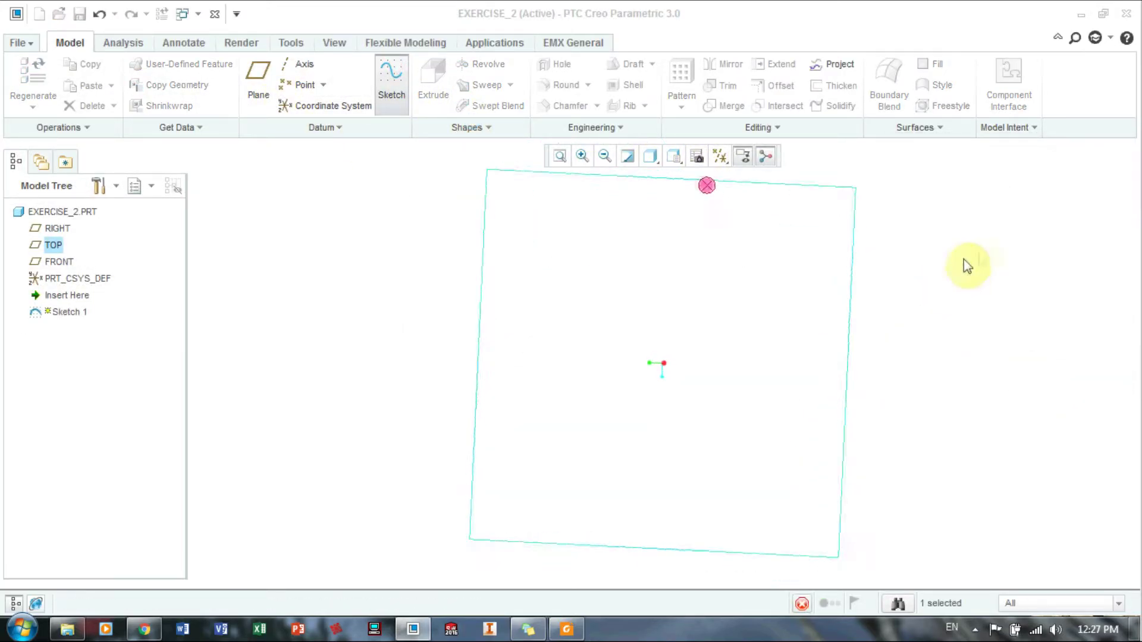
pyautogui.click(697, 155)
pyautogui.click(703, 176)
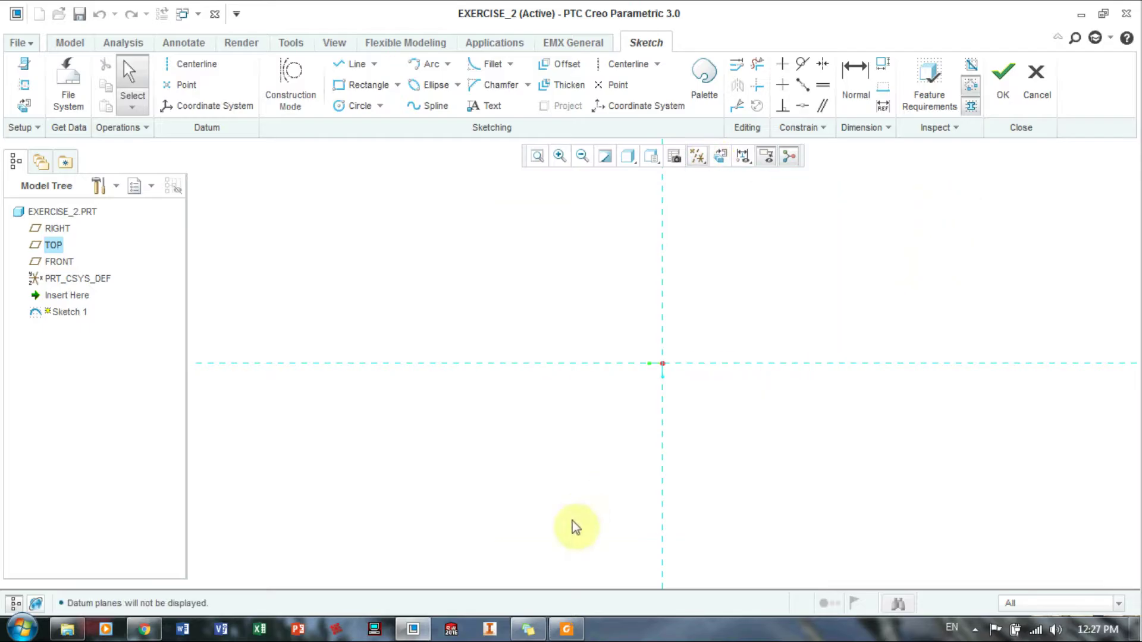
pyautogui.click(566, 629)
pyautogui.click(413, 629)
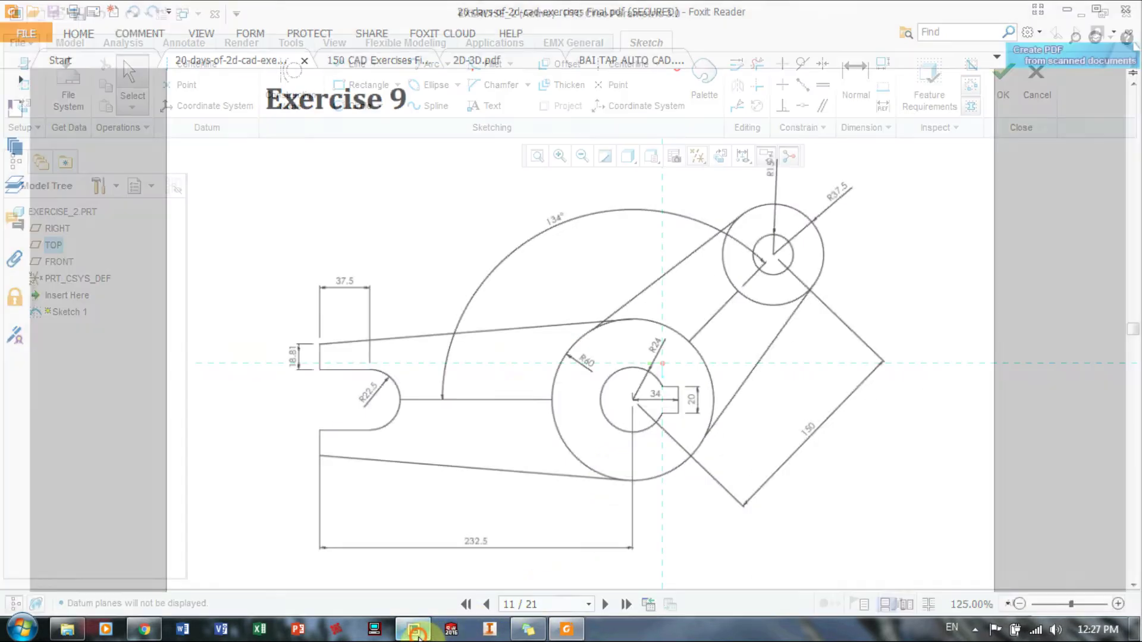
pyautogui.click(662, 364)
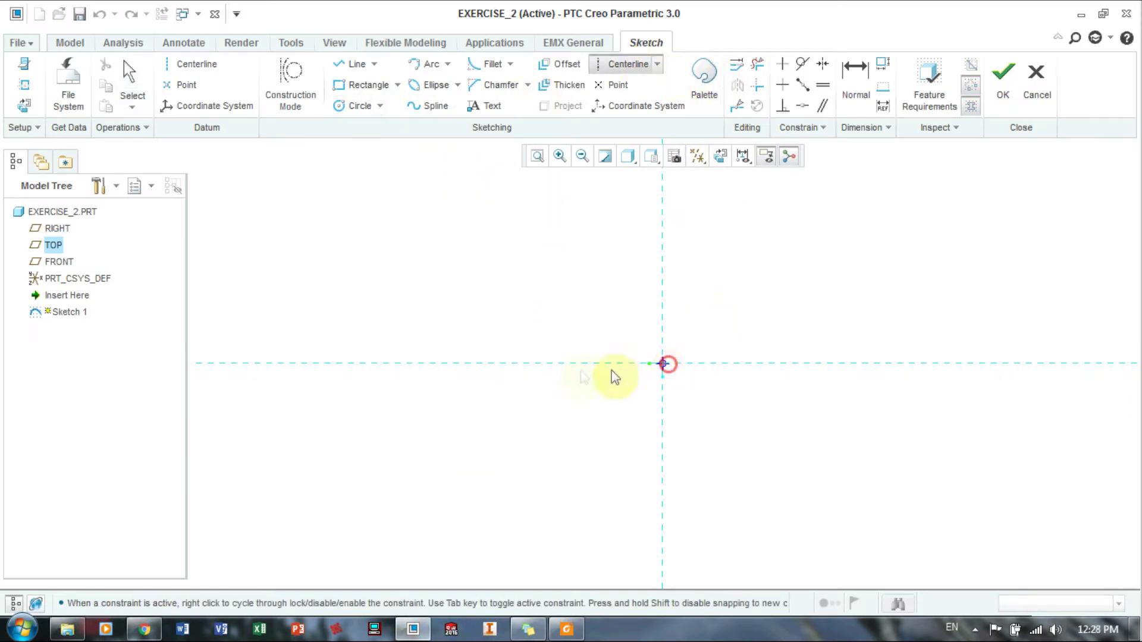
# Draw a horizontal centerline and an angled centerline through the origin
pyautogui.click(501, 373)
pyautogui.middleClick(501, 377)
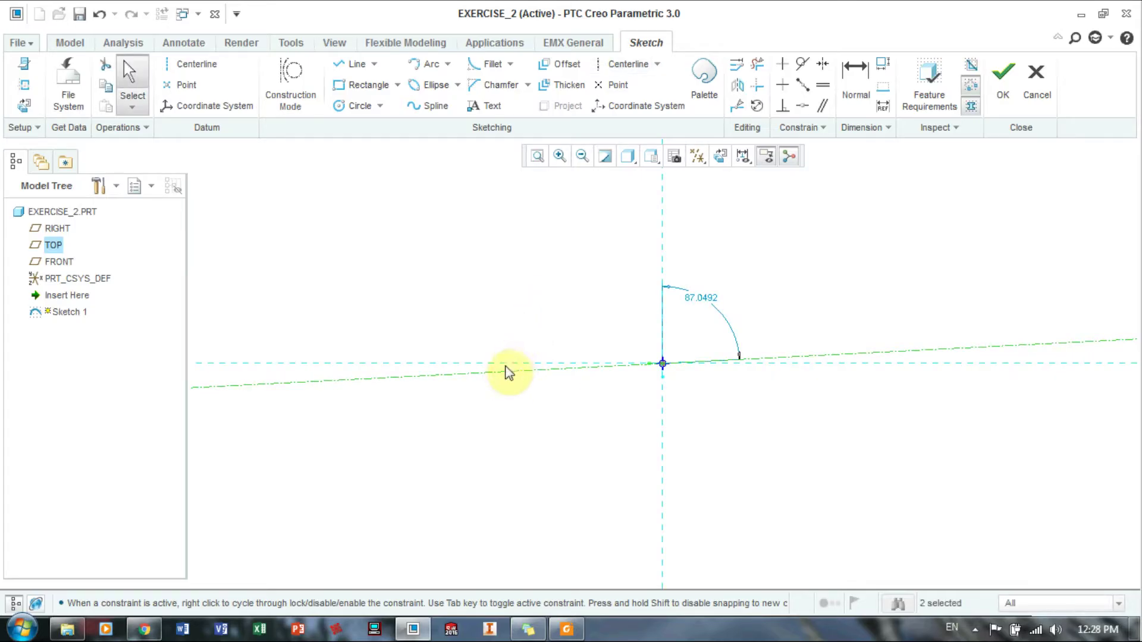
pyautogui.press('Delete')
pyautogui.click(626, 64)
pyautogui.click(663, 364)
pyautogui.click(496, 360)
pyautogui.middleClick(505, 326)
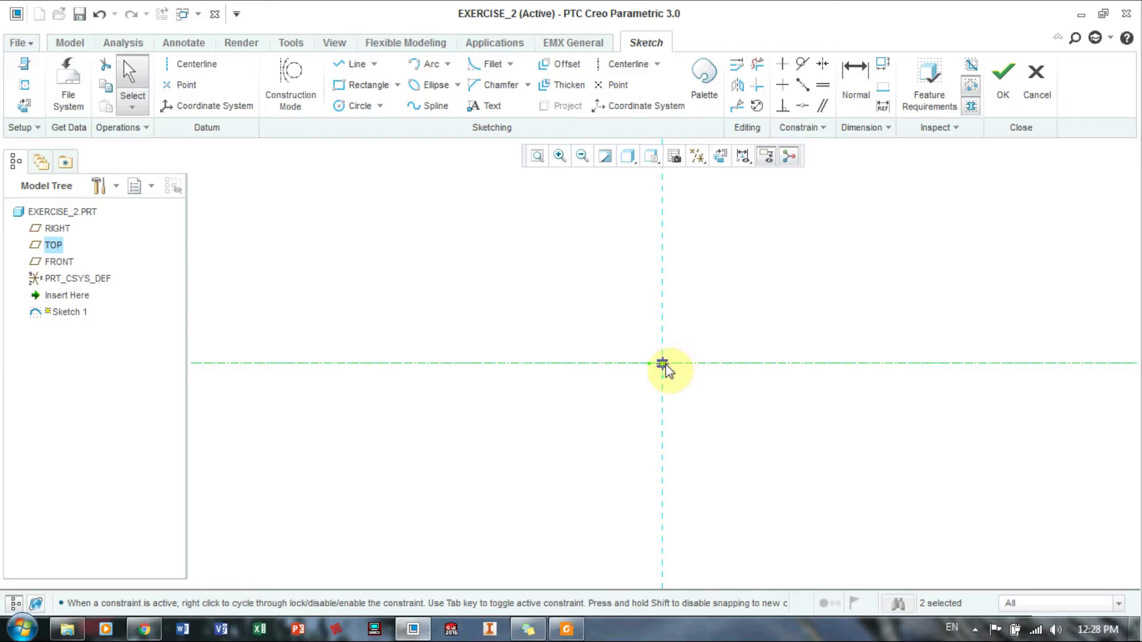
pyautogui.click(618, 64)
pyautogui.click(663, 364)
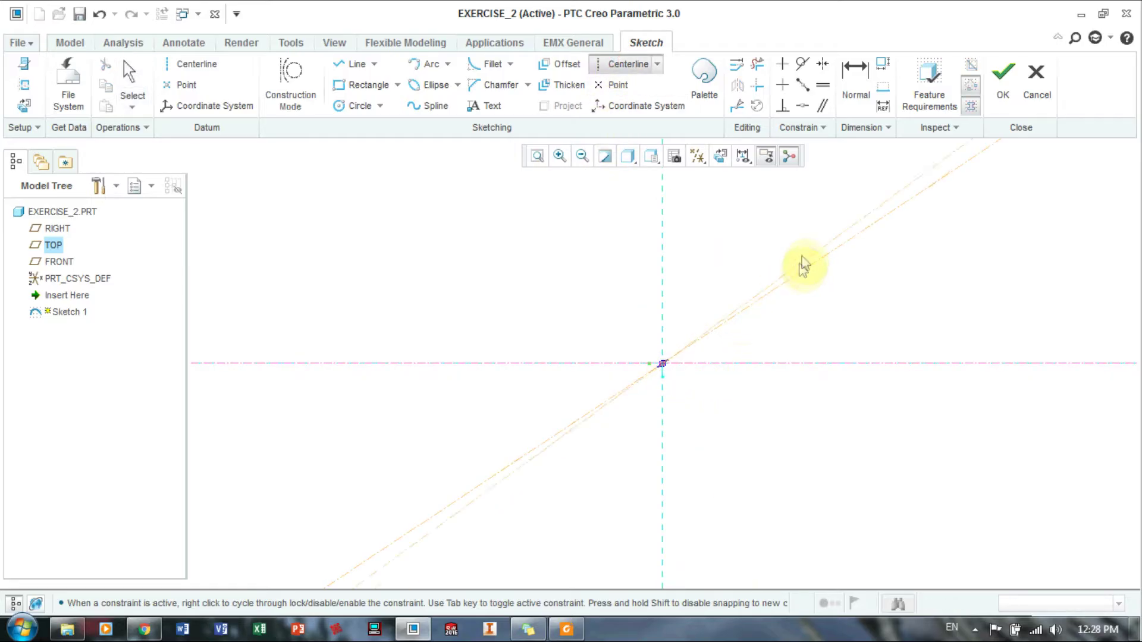
pyautogui.middleClick(753, 235)
# Dimension the angle between the centerlines as 134°
pyautogui.click(854, 74)
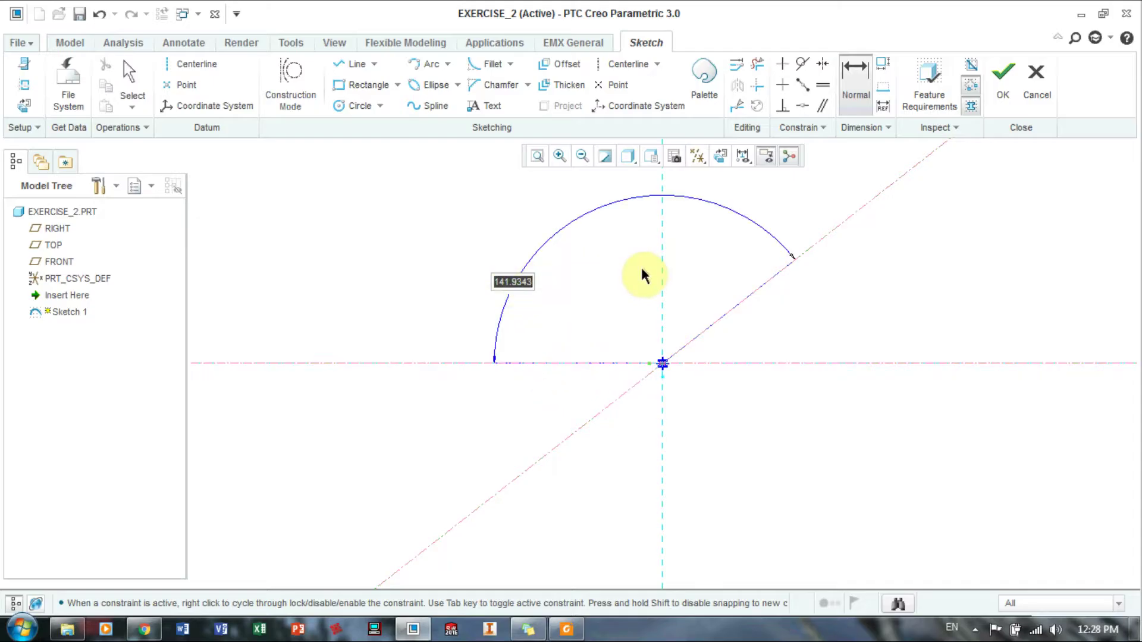
pyautogui.write('134')
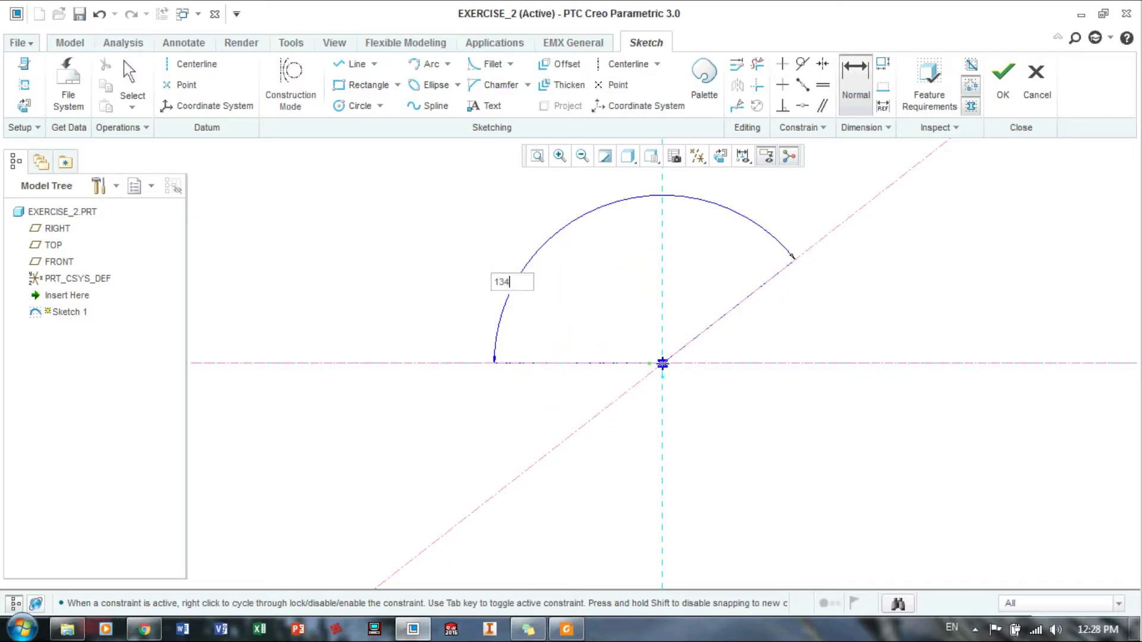
pyautogui.press('Return')
pyautogui.middleClick(428, 226)
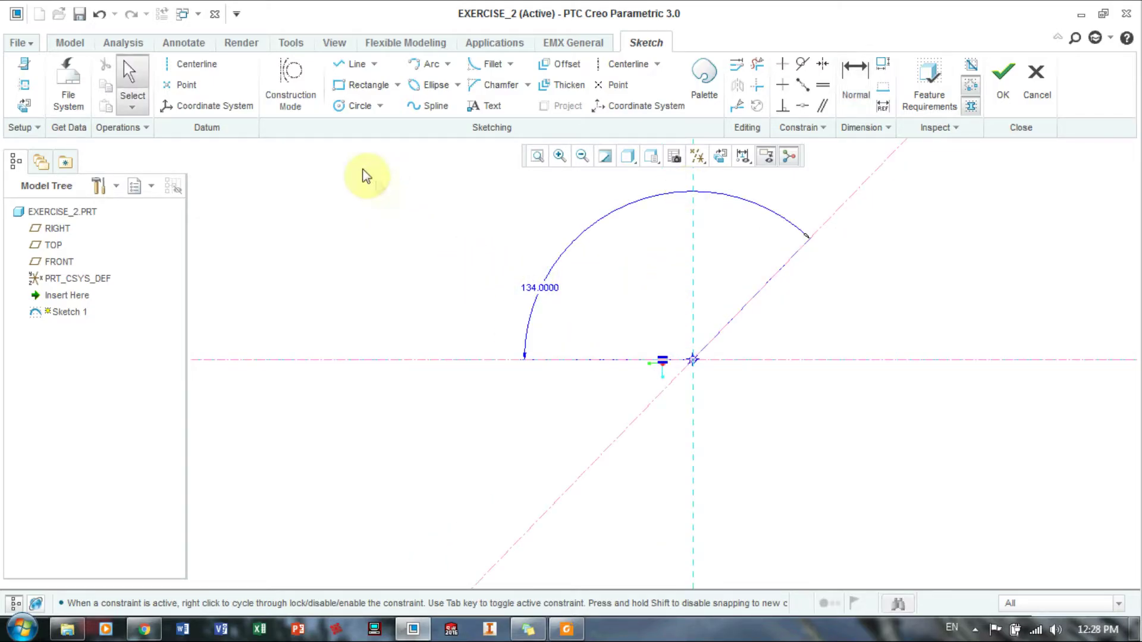
pyautogui.click(355, 106)
# Draw two concentric circles centred on the origin
pyautogui.click(693, 359)
pyautogui.click(651, 331)
pyautogui.click(609, 290)
pyautogui.middleClick(566, 267)
# Dimension the circle diameters as 60 outer and 48 inner
pyautogui.click(856, 83)
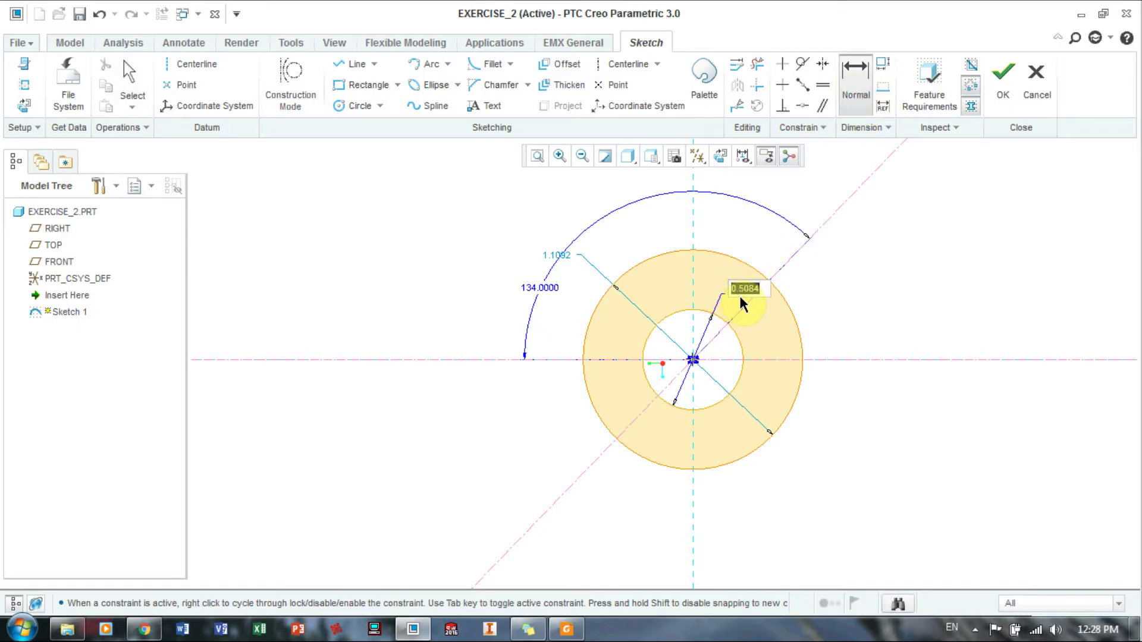
pyautogui.middleClick(729, 216)
pyautogui.click(732, 263)
pyautogui.middleClick(836, 305)
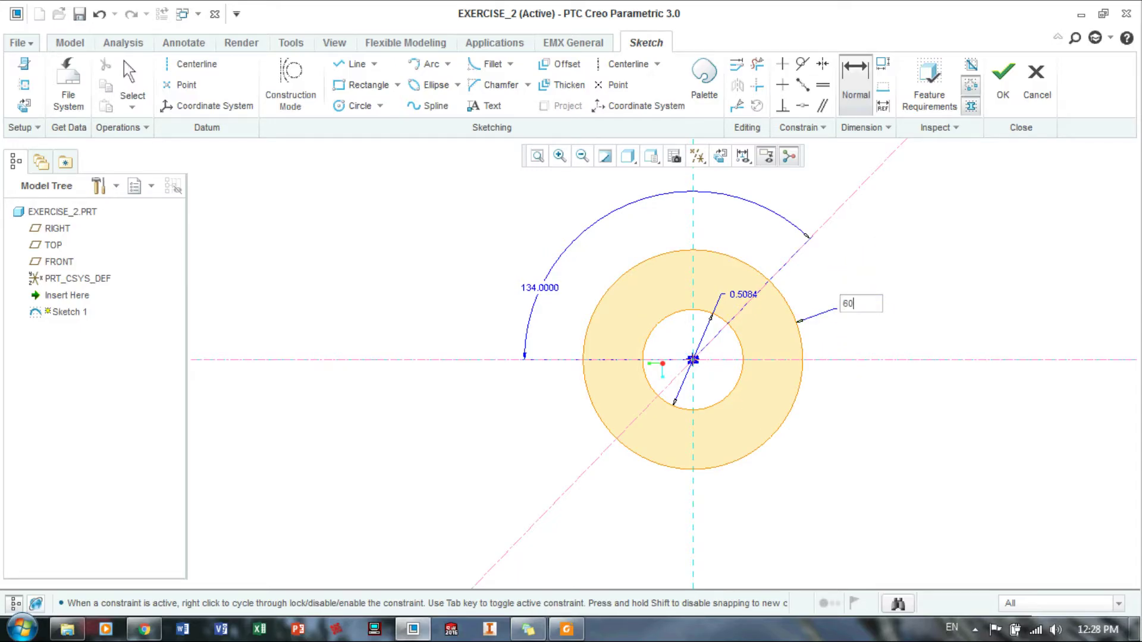
pyautogui.middleClick(840, 302)
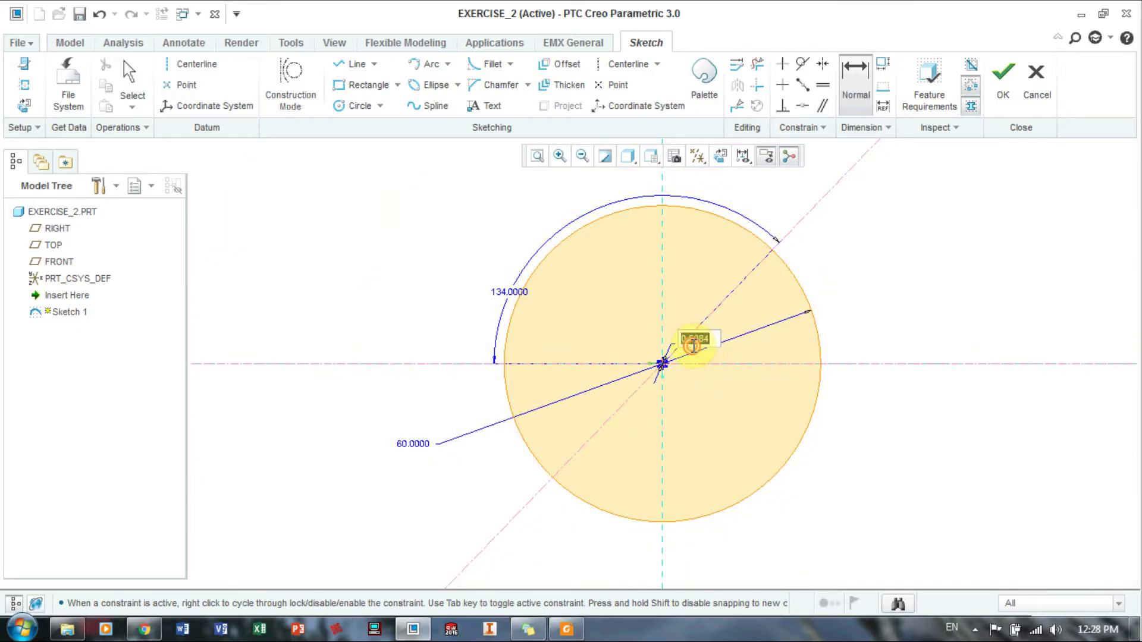
pyautogui.write('48')
pyautogui.middleClick(781, 210)
pyautogui.moveTo(882, 280)
pyautogui.keyDown('shift'); pyautogui.mouseDown(button='middle')
pyautogui.moveTo(887, 323)
pyautogui.moveTo(852, 360)
pyautogui.mouseUp(button='middle'); pyautogui.keyUp('shift')
pyautogui.scroll(2, 886, 316)
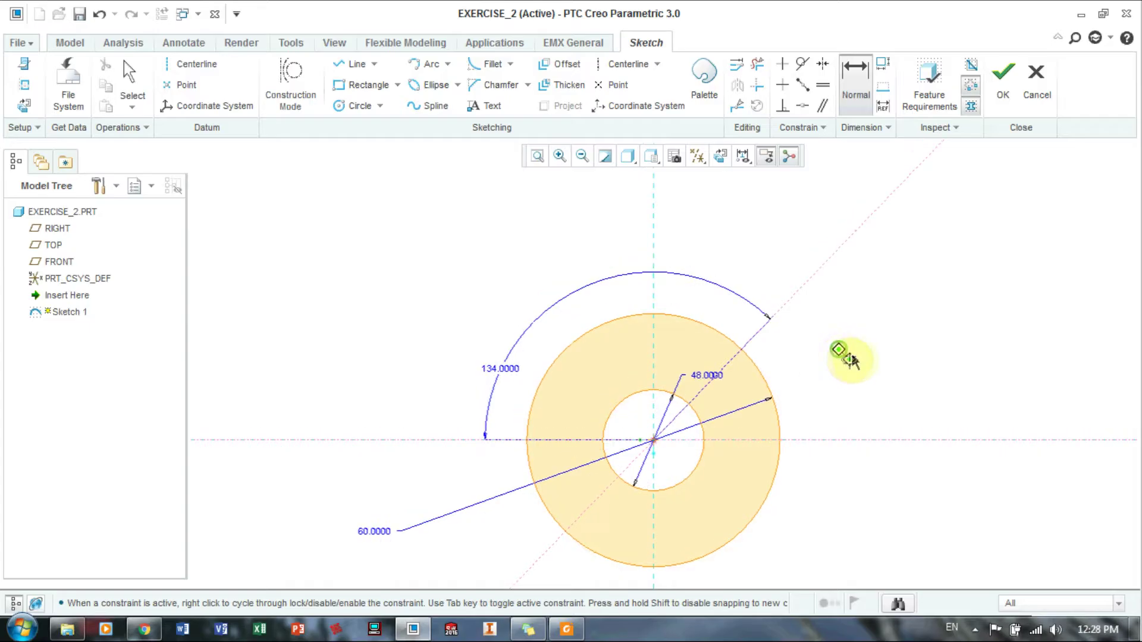
pyautogui.scroll(-1, 684, 434)
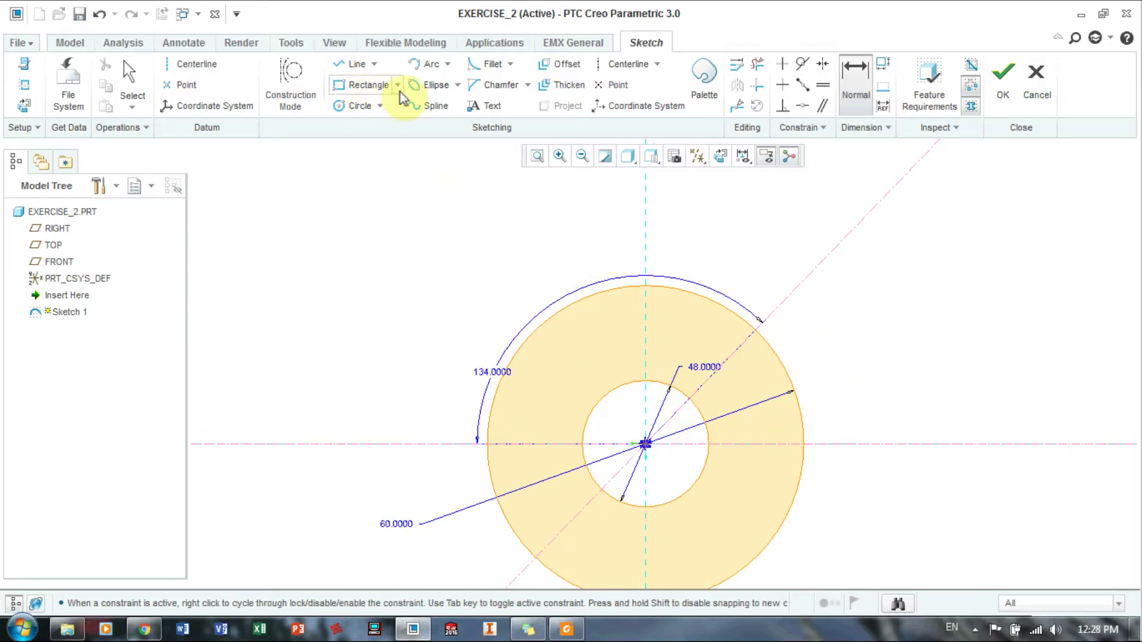
# Draw a centre rectangle for the keyway at the ring's inner circle
pyautogui.click(397, 86)
pyautogui.click(364, 143)
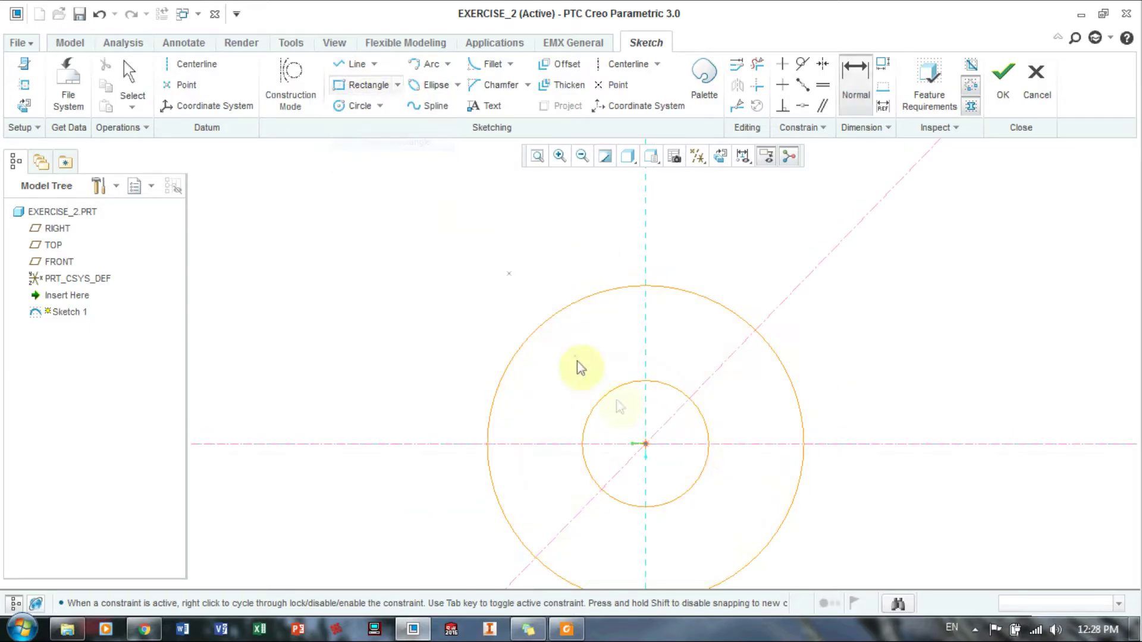
pyautogui.scroll(-2, 736, 456)
pyautogui.click(761, 453)
pyautogui.click(688, 416)
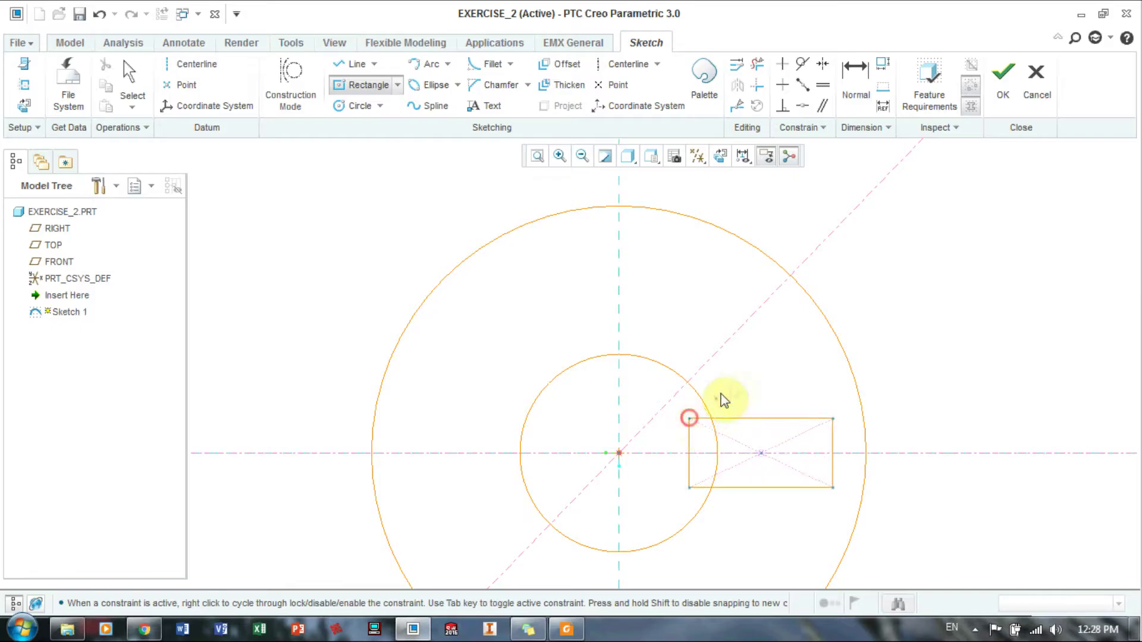
pyautogui.middleClick(731, 392)
# Trim the rectangle edge and bore arc to form the keyway outline
pyautogui.click(757, 63)
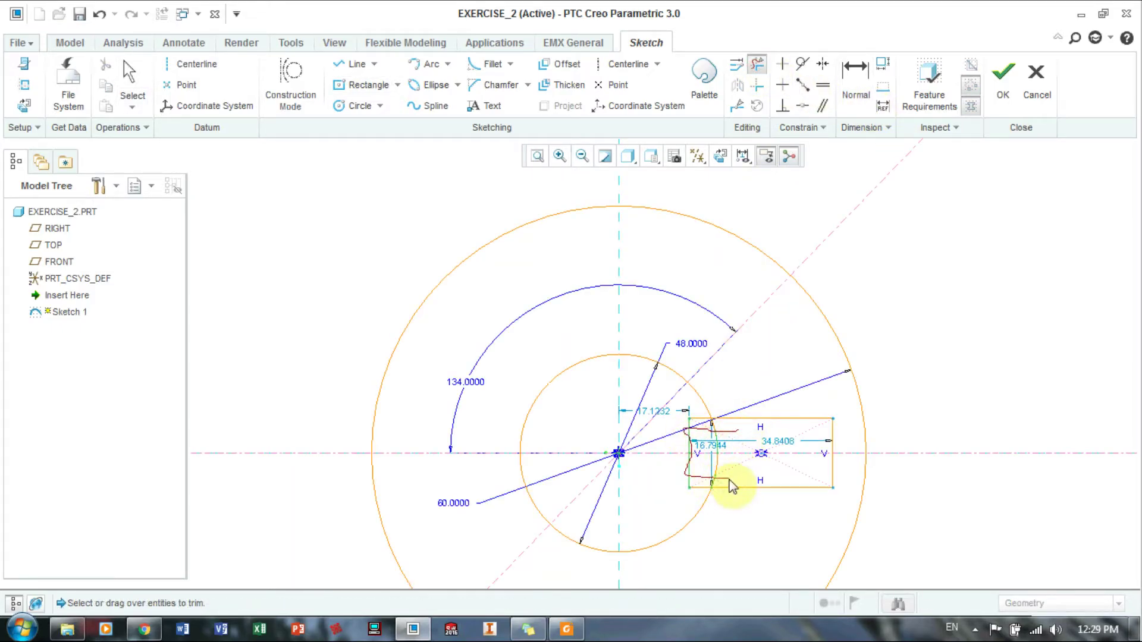
pyautogui.moveTo(691, 469); pyautogui.dragTo(732, 471)
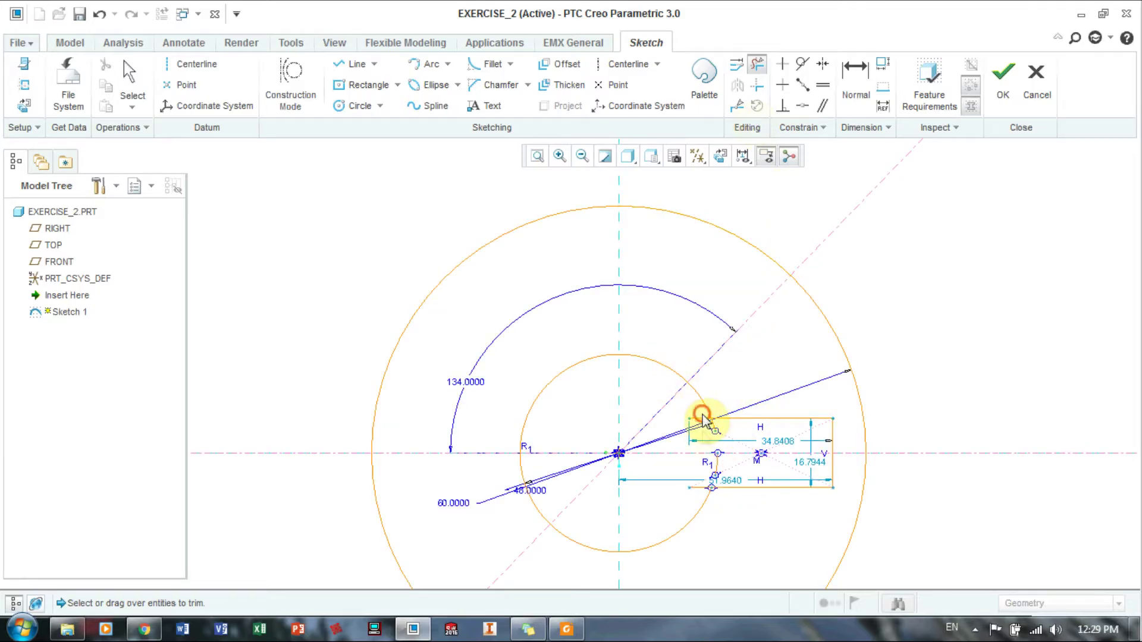
pyautogui.middleClick(764, 446)
pyautogui.scroll(-1, 764, 446)
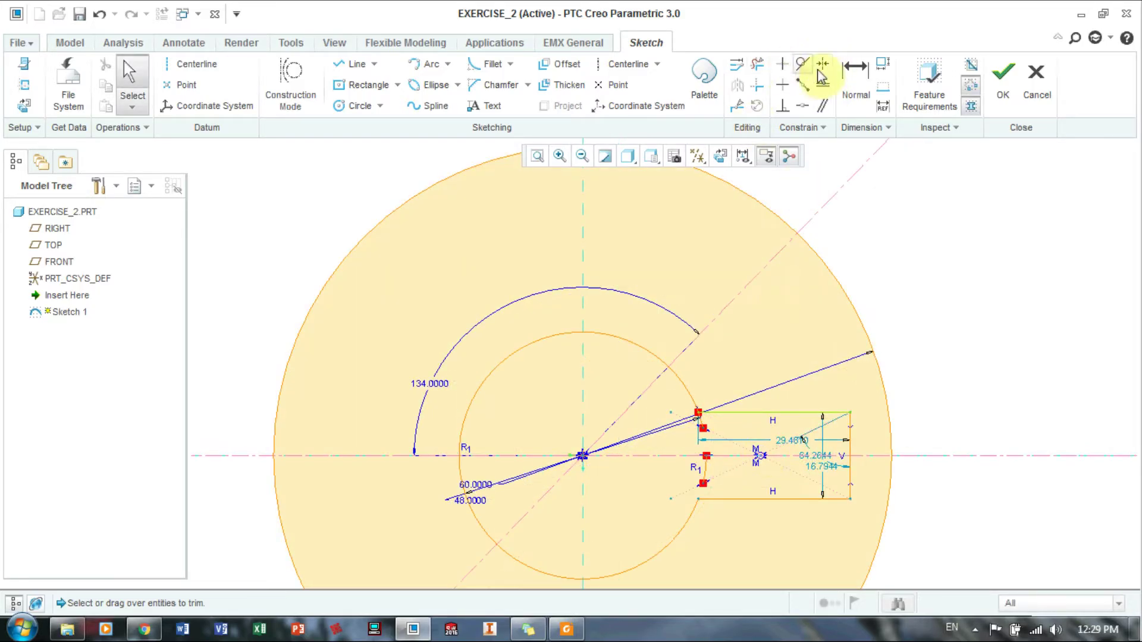
pyautogui.click(758, 65)
pyautogui.scroll(-2, 721, 466)
pyautogui.scroll(1, 684, 415)
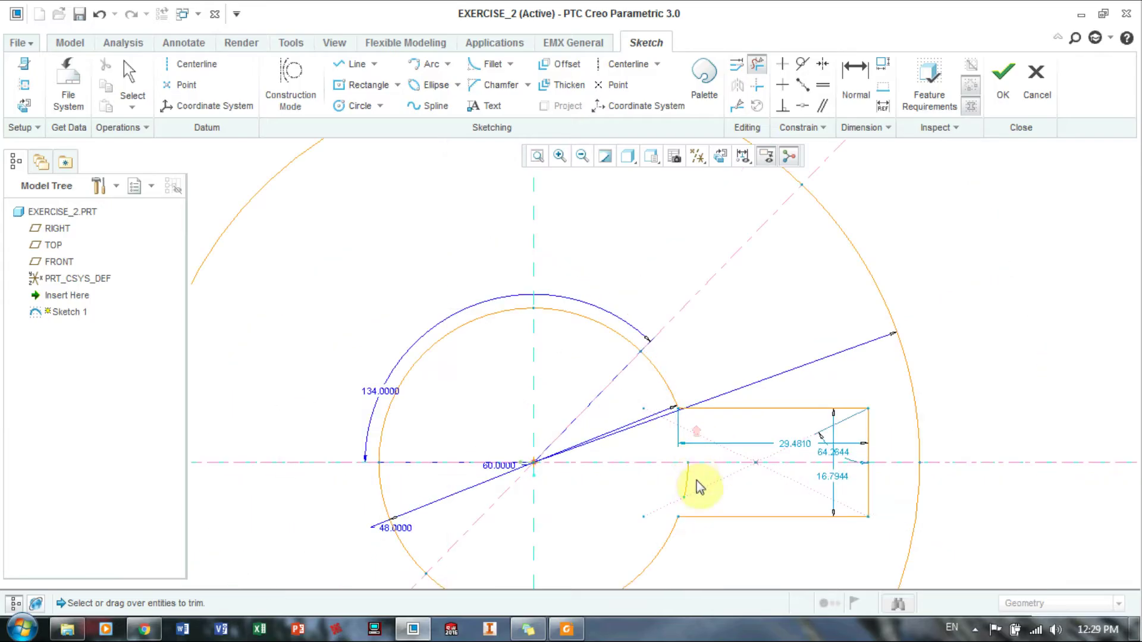
pyautogui.moveTo(699, 486); pyautogui.dragTo(739, 433)
pyautogui.middleClick(739, 405)
pyautogui.scroll(2, 746, 438)
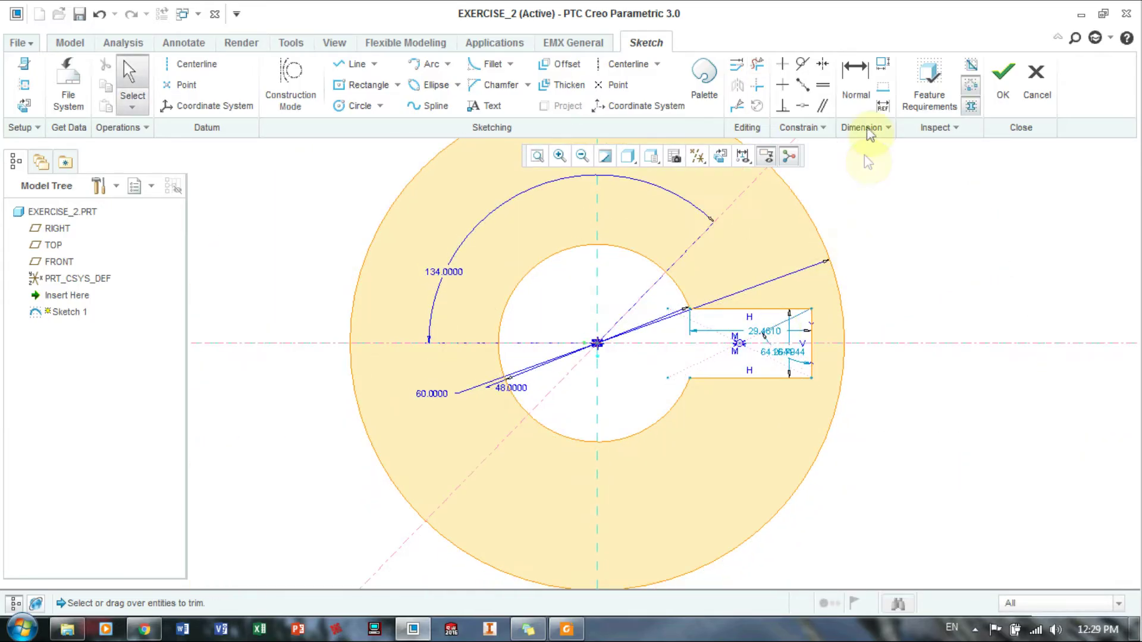
# Dimension the keyway 20 wide with its end 34 from the ring centre
pyautogui.click(856, 88)
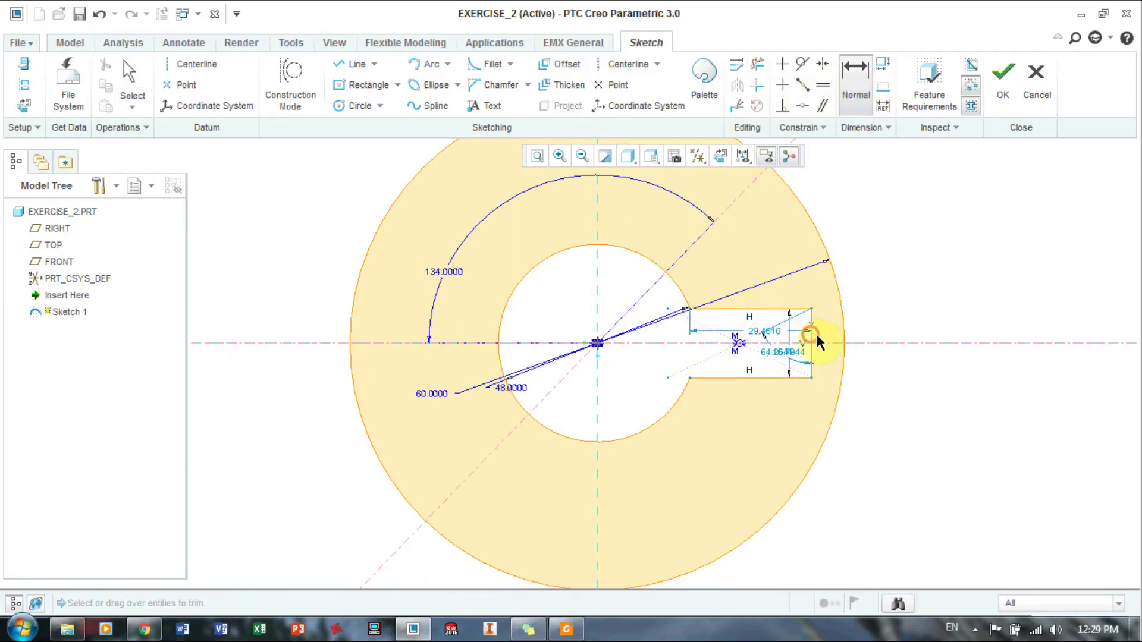
pyautogui.write('0')
pyautogui.press('Return')
pyautogui.scroll(3, 811, 336)
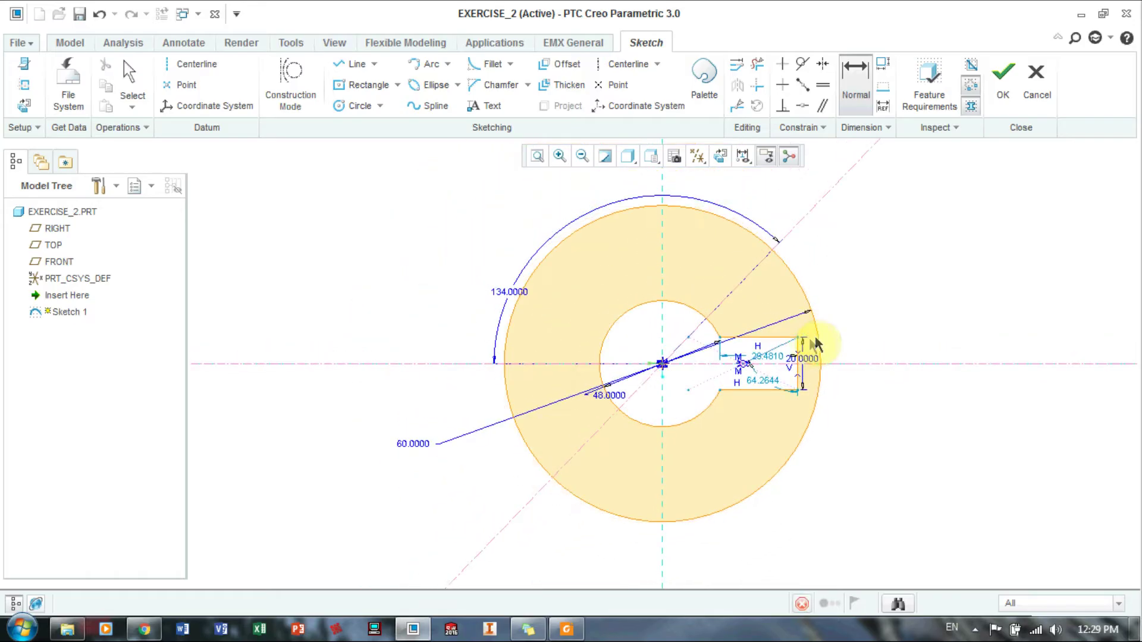
pyautogui.click(720, 339)
pyautogui.click(666, 371)
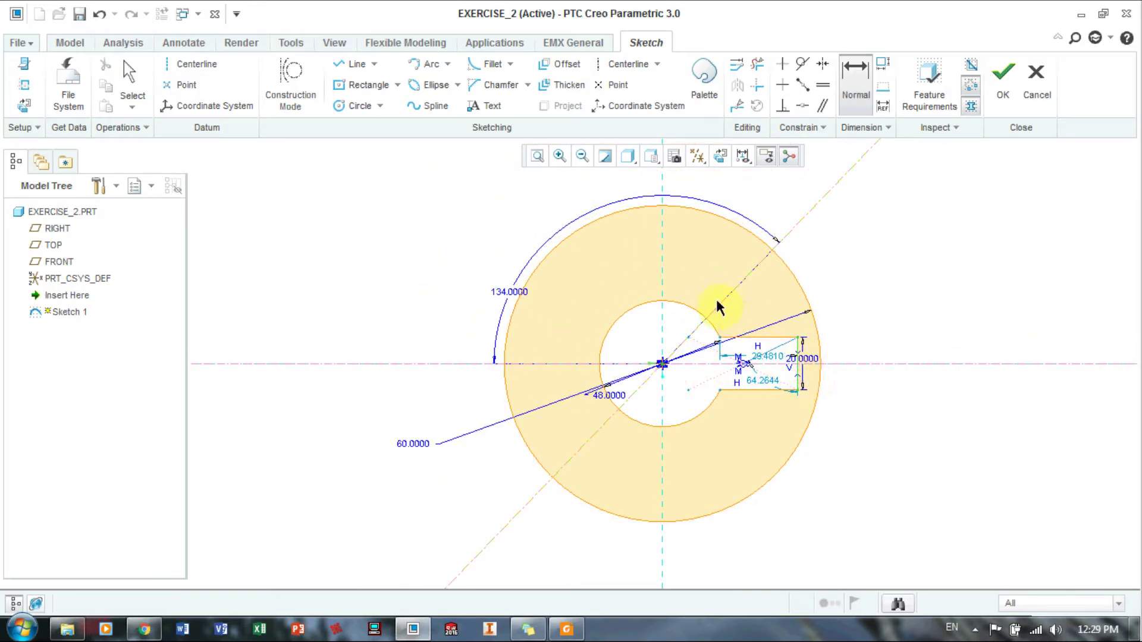
pyautogui.middleClick(764, 308)
pyautogui.write('34')
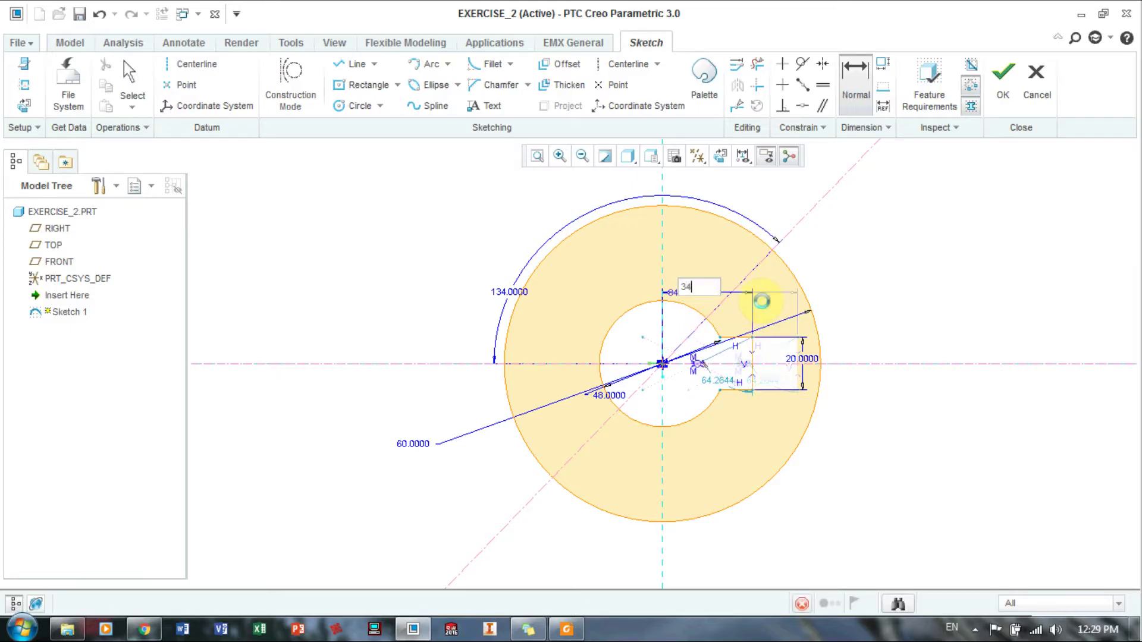
pyautogui.middleClick(870, 288)
# Drag the angled centerline to a shallower angle
pyautogui.scroll(2, 726, 428)
pyautogui.scroll(2, 710, 355)
pyautogui.moveTo(694, 297); pyautogui.dragTo(673, 329)
pyautogui.scroll(2, 676, 311)
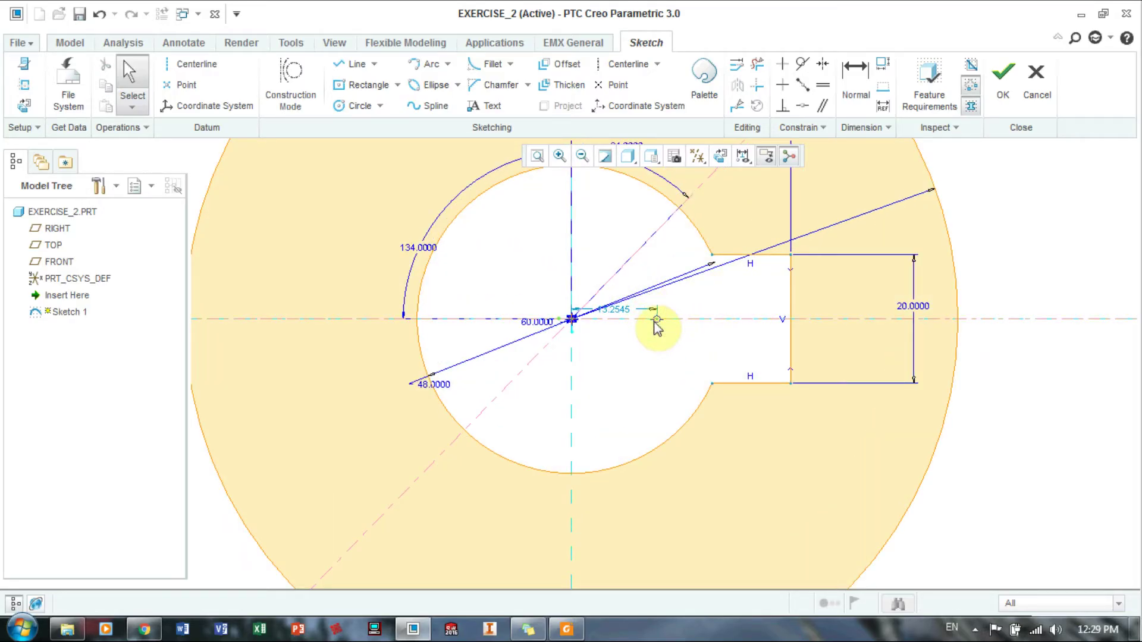
# Start and cancel a Vertical constraint, then recentre the view on the ring
pyautogui.click(787, 71)
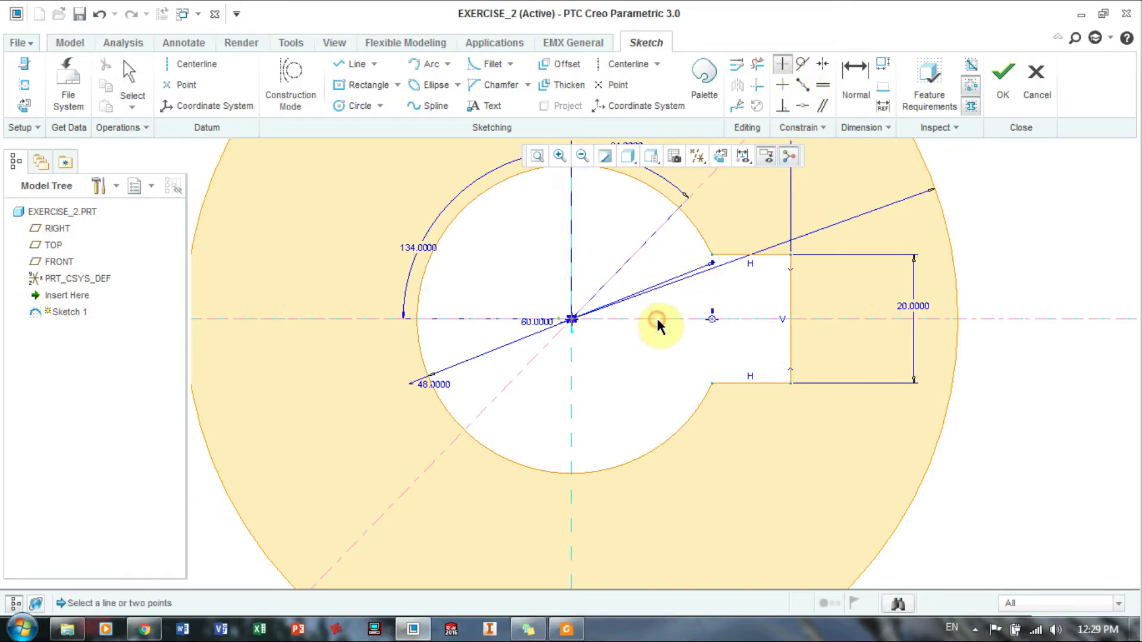
pyautogui.middleClick(980, 260)
pyautogui.scroll(-3, 980, 260)
pyautogui.moveTo(846, 298)
pyautogui.keyDown('shift'); pyautogui.mouseDown(button='middle')
pyautogui.moveTo(744, 365)
pyautogui.moveTo(870, 362)
pyautogui.mouseUp(button='middle'); pyautogui.keyUp('shift')
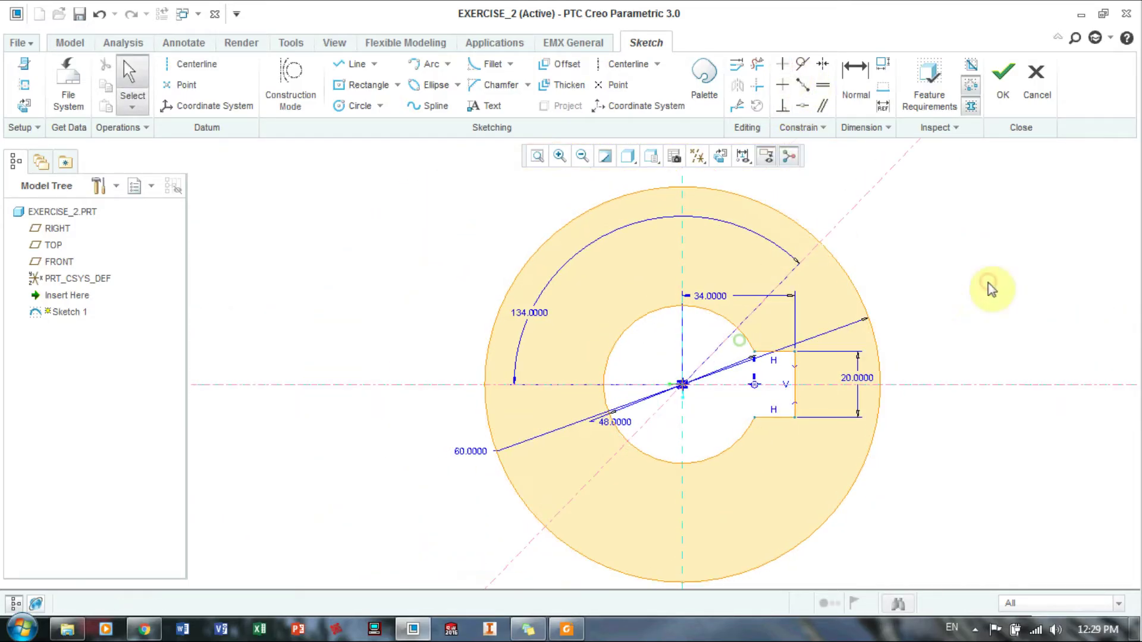
# Move the 60.0000 and 48.0000 diameter dimensions to the ring's upper left
pyautogui.moveTo(466, 458); pyautogui.dragTo(633, 351)
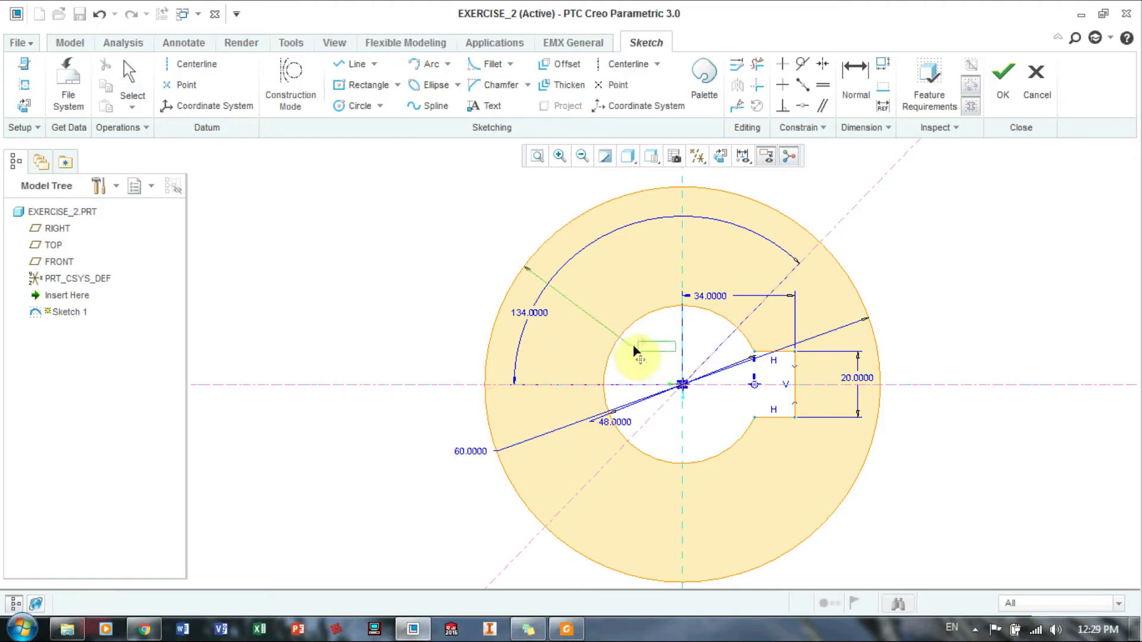
pyautogui.moveTo(612, 300); pyautogui.dragTo(606, 292)
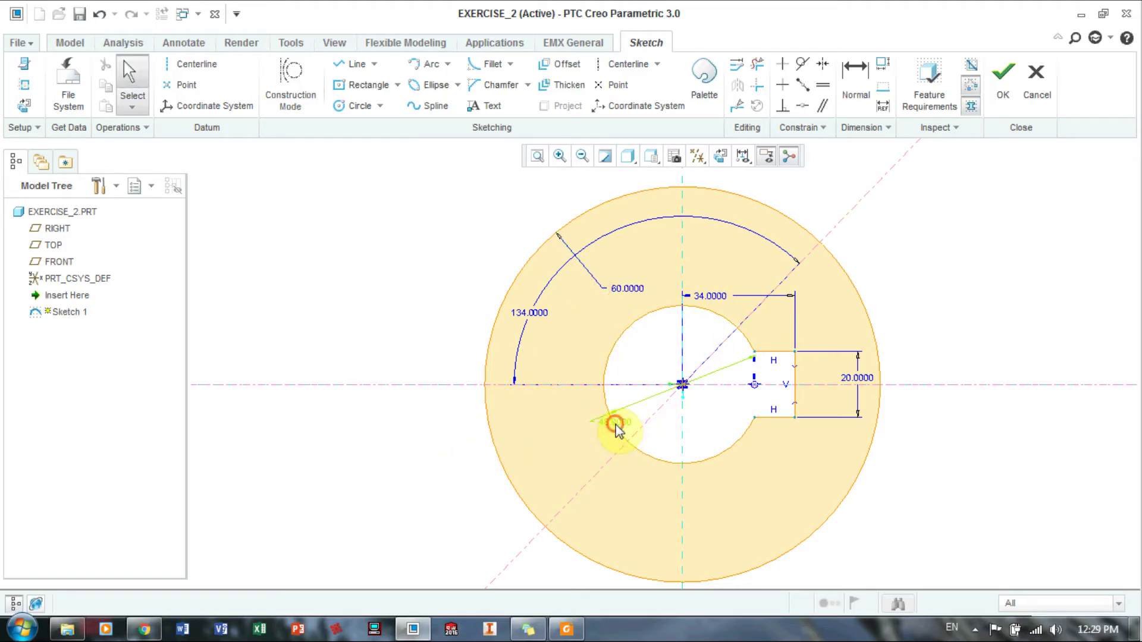
pyautogui.moveTo(617, 430); pyautogui.dragTo(574, 338)
pyautogui.keyDown('shift'); pyautogui.moveTo(936, 255); pyautogui.dragTo(915, 288, button='middle'); pyautogui.keyUp('shift')
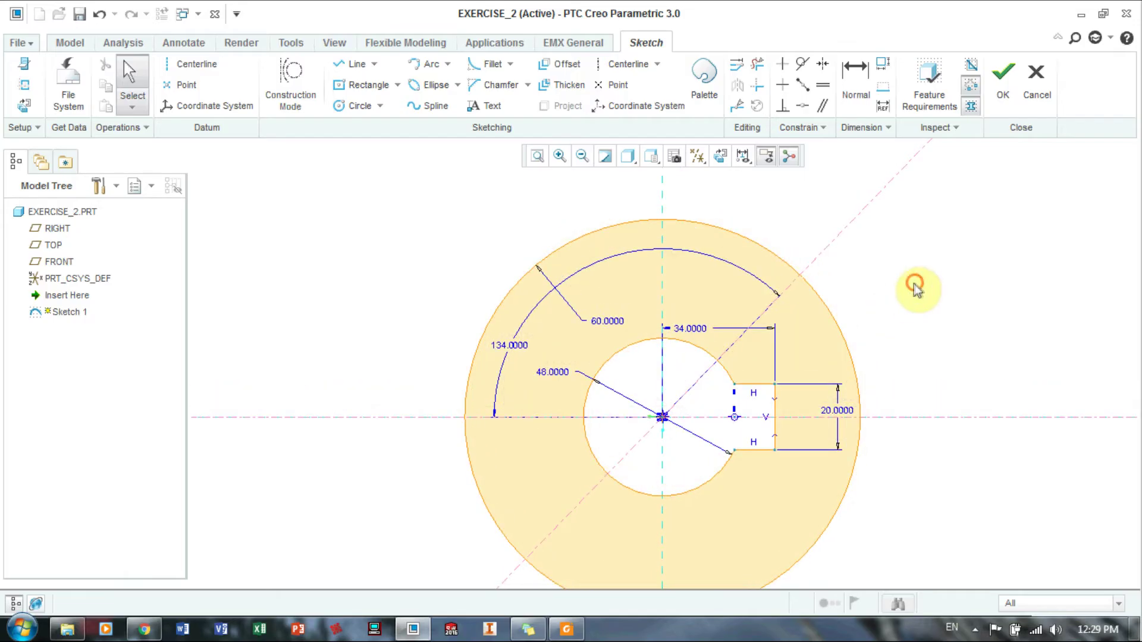
pyautogui.scroll(-2, 757, 311)
pyautogui.scroll(-1, 747, 334)
pyautogui.scroll(-1, 766, 387)
pyautogui.scroll(-1, 716, 377)
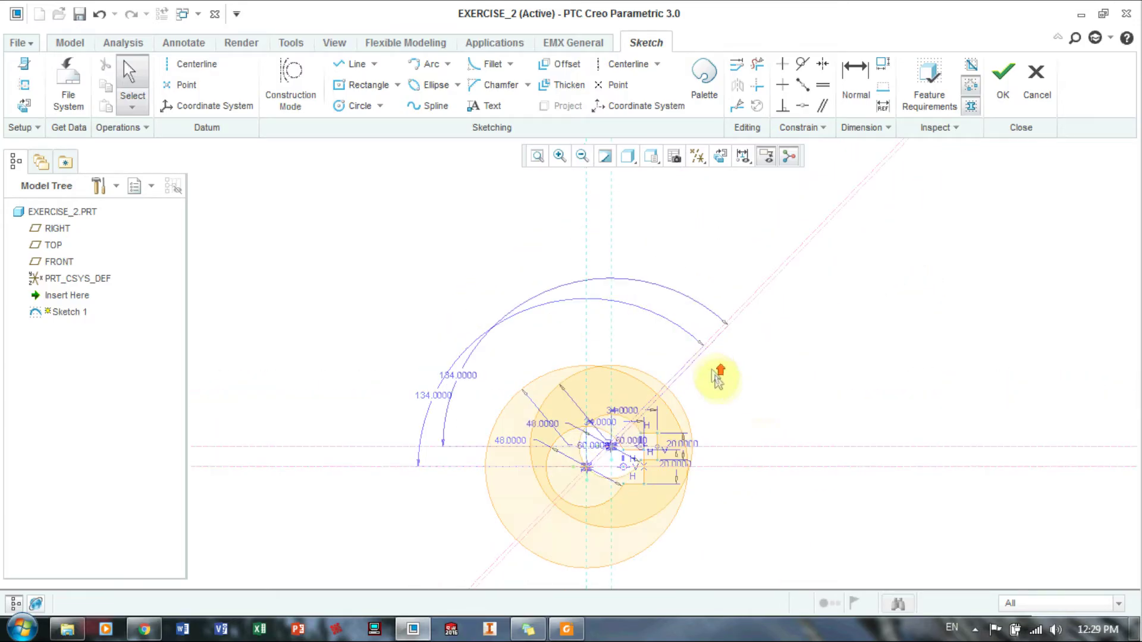
pyautogui.scroll(1, 716, 376)
# Draw a centre rectangle to the left of the ring
pyautogui.click(355, 106)
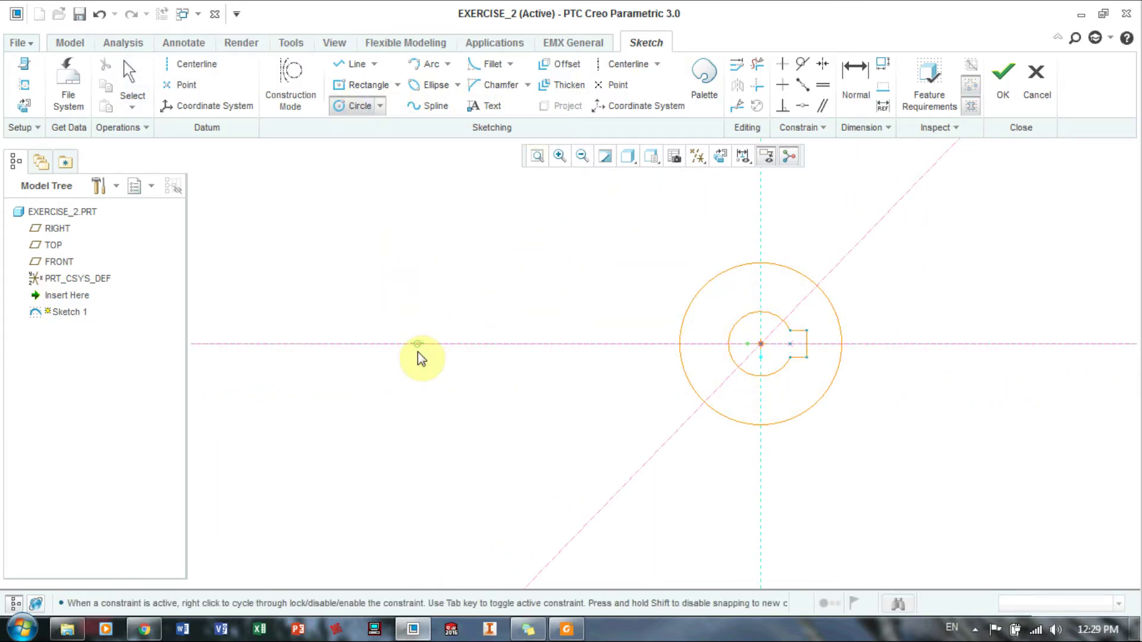
pyautogui.click(340, 85)
pyautogui.click(387, 344)
pyautogui.click(311, 319)
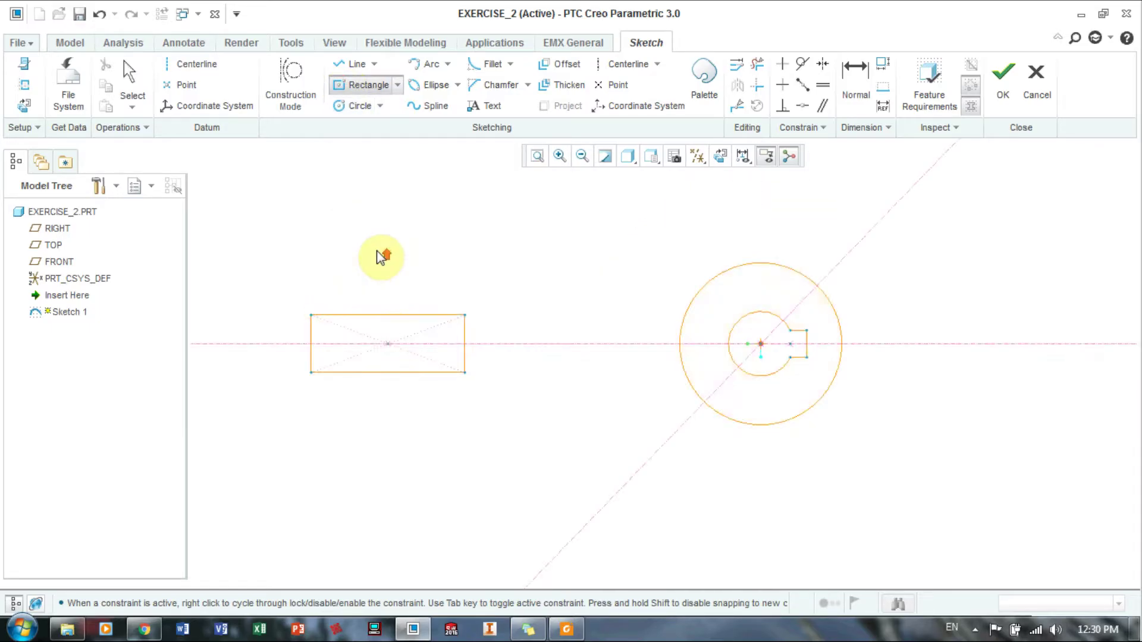
pyautogui.middleClick(382, 255)
pyautogui.scroll(-1, 382, 255)
# Add a circle centred on the rectangle's right-edge midpoint, passing through its corner
pyautogui.click(357, 105)
pyautogui.click(445, 325)
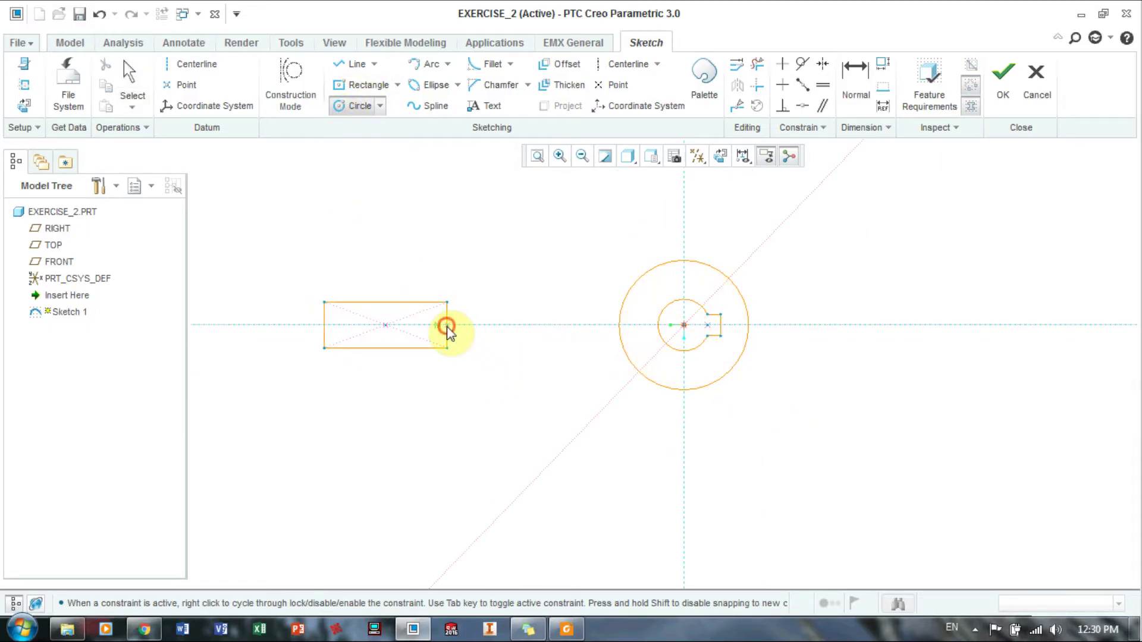
pyautogui.click(447, 310)
pyautogui.middleClick(484, 260)
# Trim the extra rectangle edge and circle arcs to leave a rounded-end arm
pyautogui.click(757, 64)
pyautogui.scroll(3, 454, 369)
pyautogui.click(443, 303)
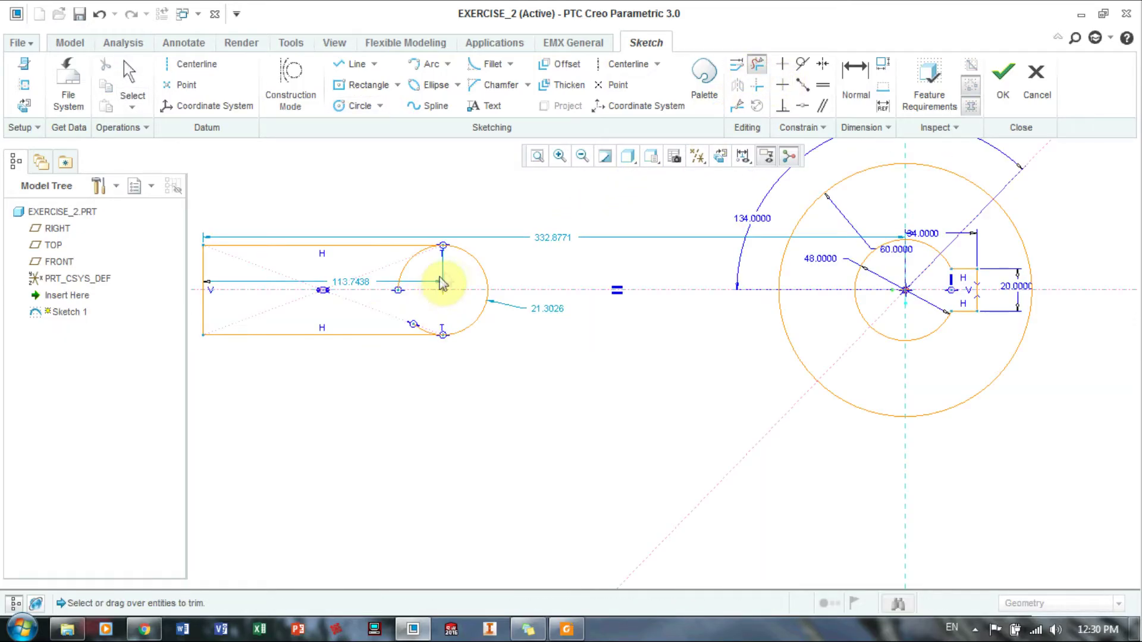
pyautogui.click(418, 248)
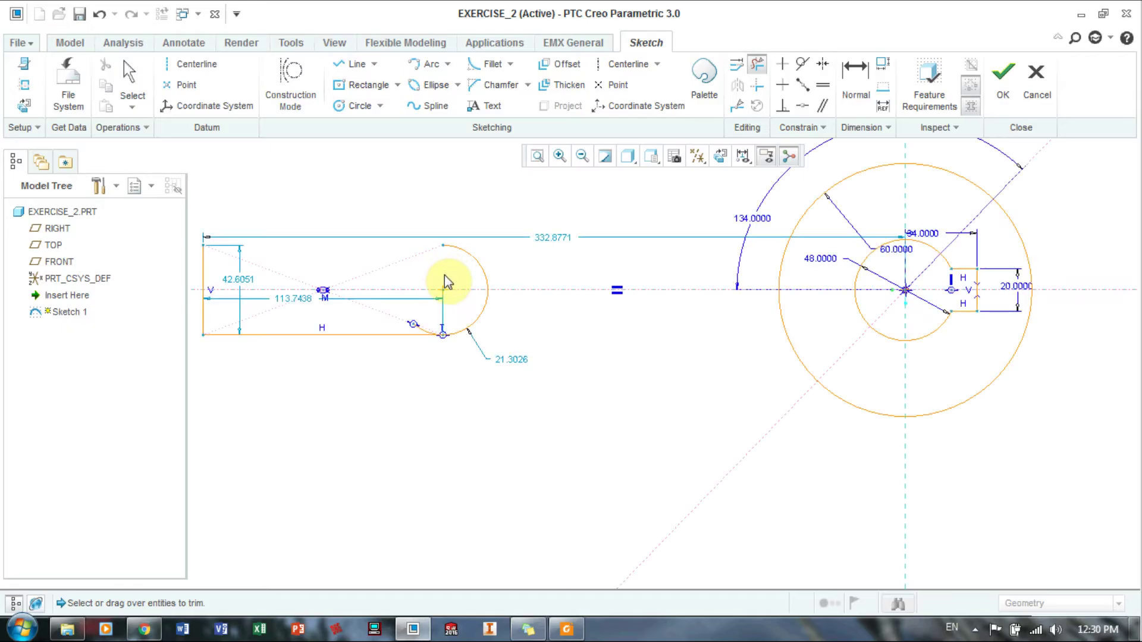
pyautogui.scroll(5, 416, 274)
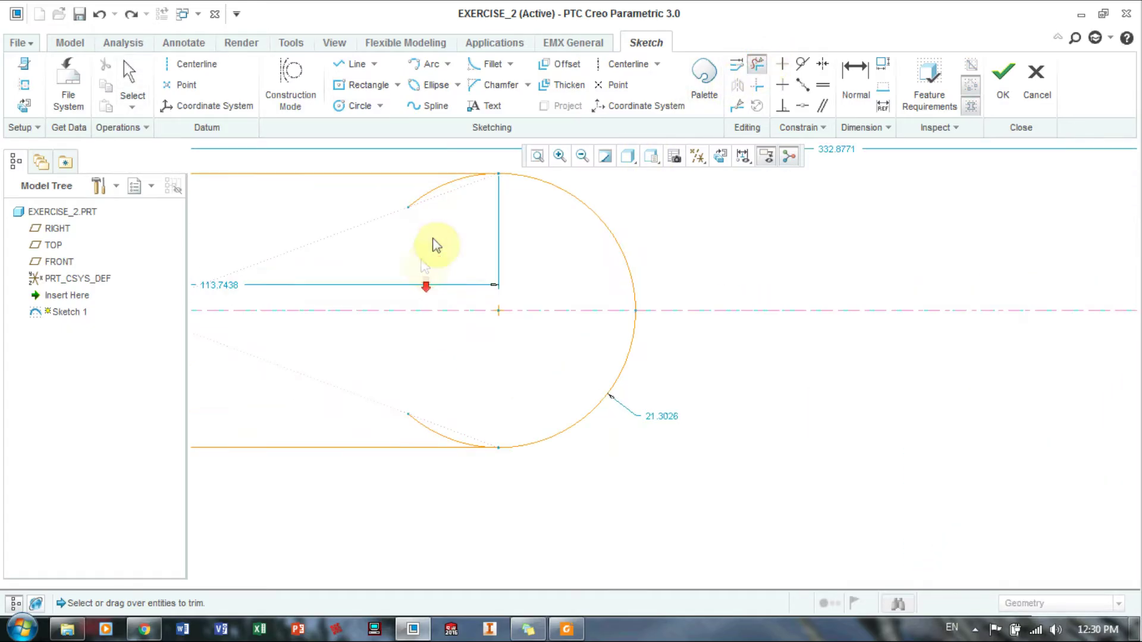
pyautogui.moveTo(416, 184)
pyautogui.mouseDown()
pyautogui.moveTo(487, 209)
pyautogui.moveTo(515, 262)
pyautogui.mouseUp()
pyautogui.scroll(-3, 515, 270)
pyautogui.moveTo(595, 308); pyautogui.dragTo(518, 332)
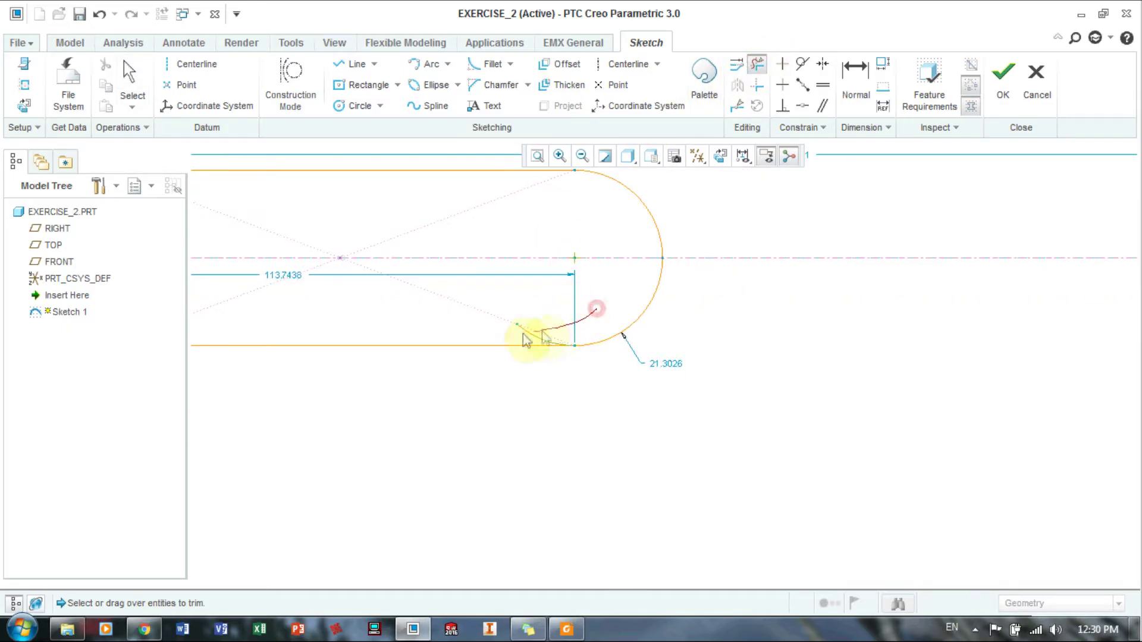
pyautogui.middleClick(519, 325)
pyautogui.scroll(-2, 475, 333)
pyautogui.scroll(-2, 599, 417)
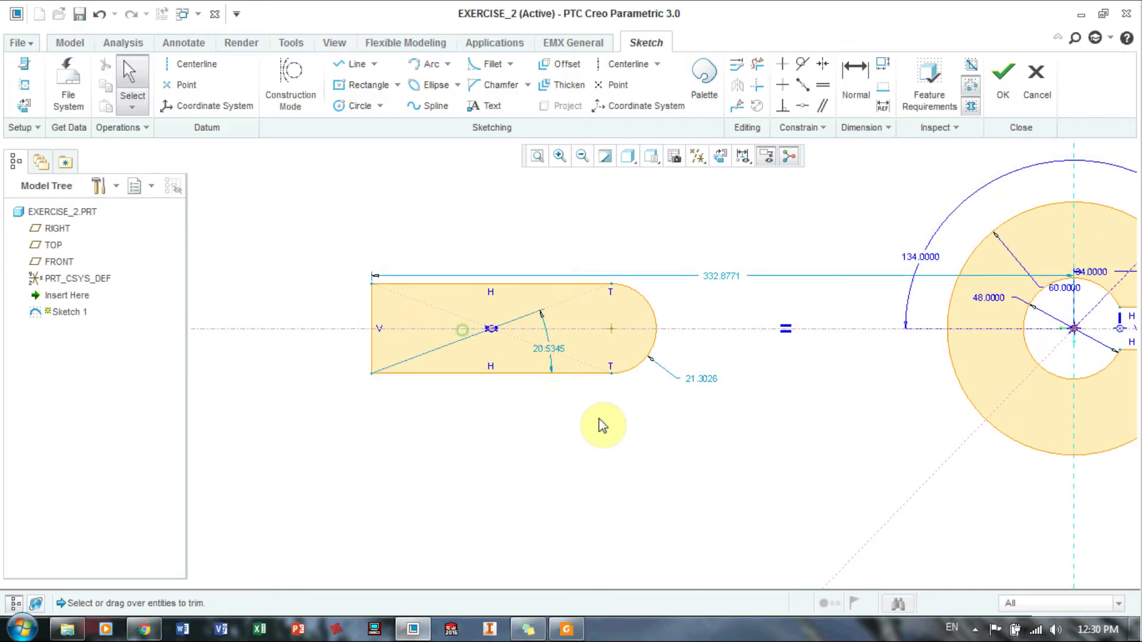
# Set the arm's rounded-end radius to 22.5
pyautogui.doubleClick(700, 383)
pyautogui.write('22.5')
pyautogui.press('Return')
pyautogui.scroll(-2, 693, 374)
pyautogui.scroll(-2, 620, 383)
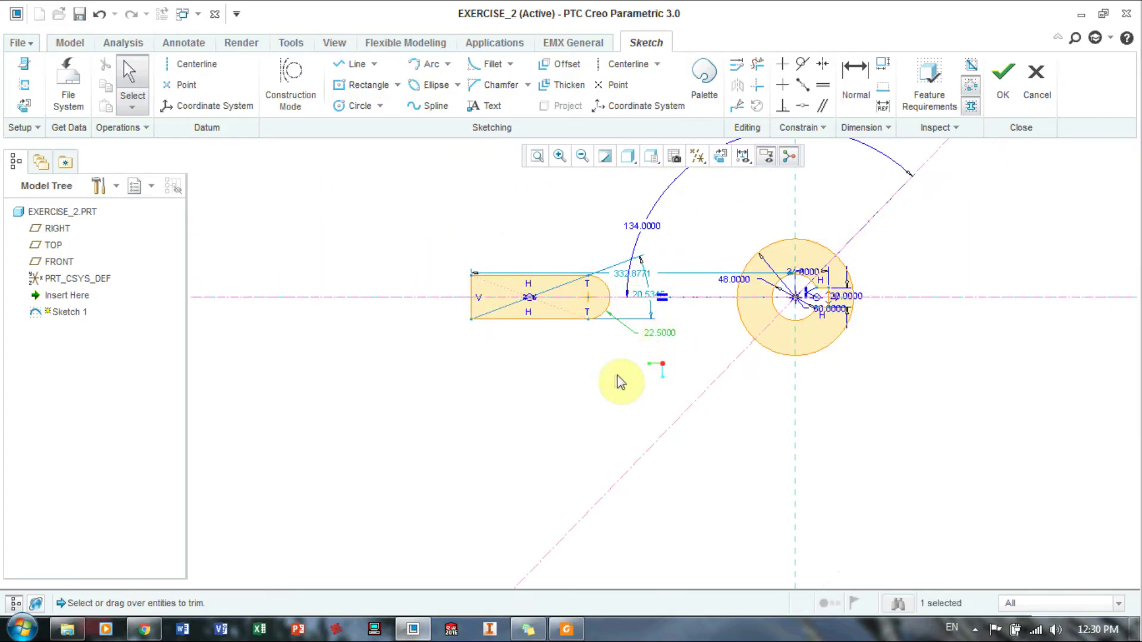
pyautogui.keyDown('shift'); pyautogui.moveTo(613, 381); pyautogui.dragTo(561, 440, button='middle'); pyautogui.keyUp('shift')
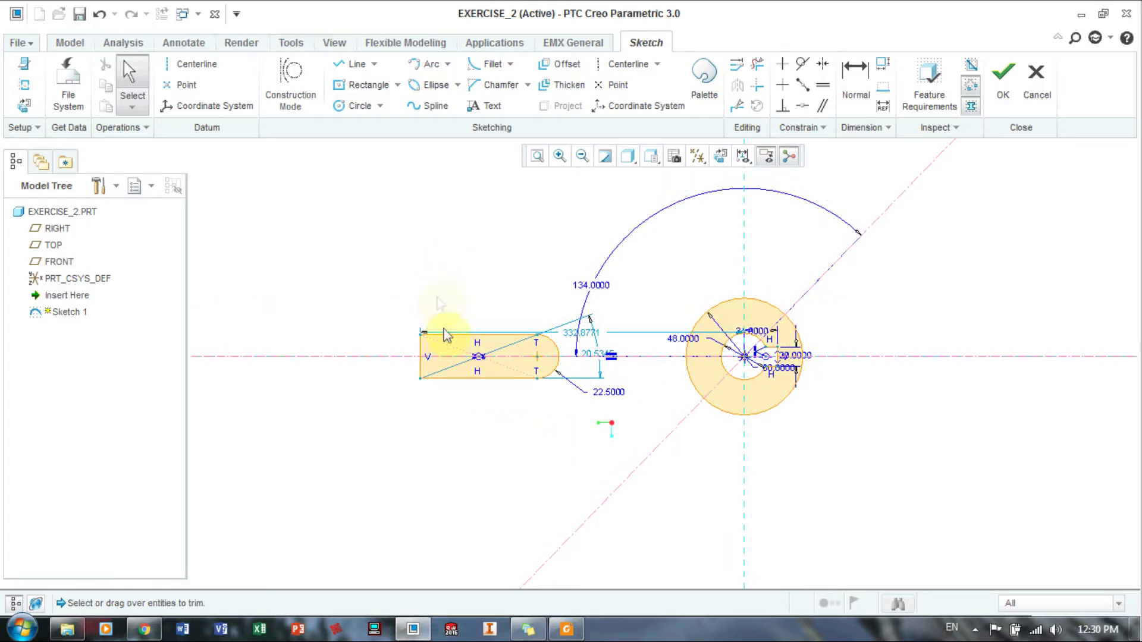
# Dimension the arm length 37.5 and its distance from the ring centre 232.5
pyautogui.click(856, 83)
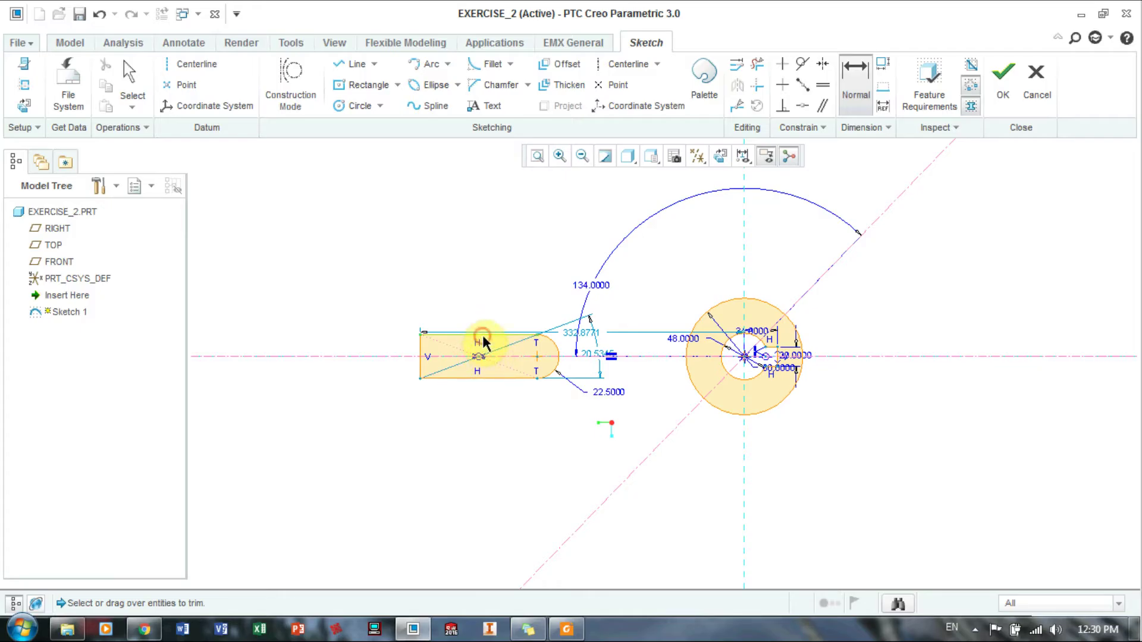
pyautogui.middleClick(491, 298)
pyautogui.write('37.')
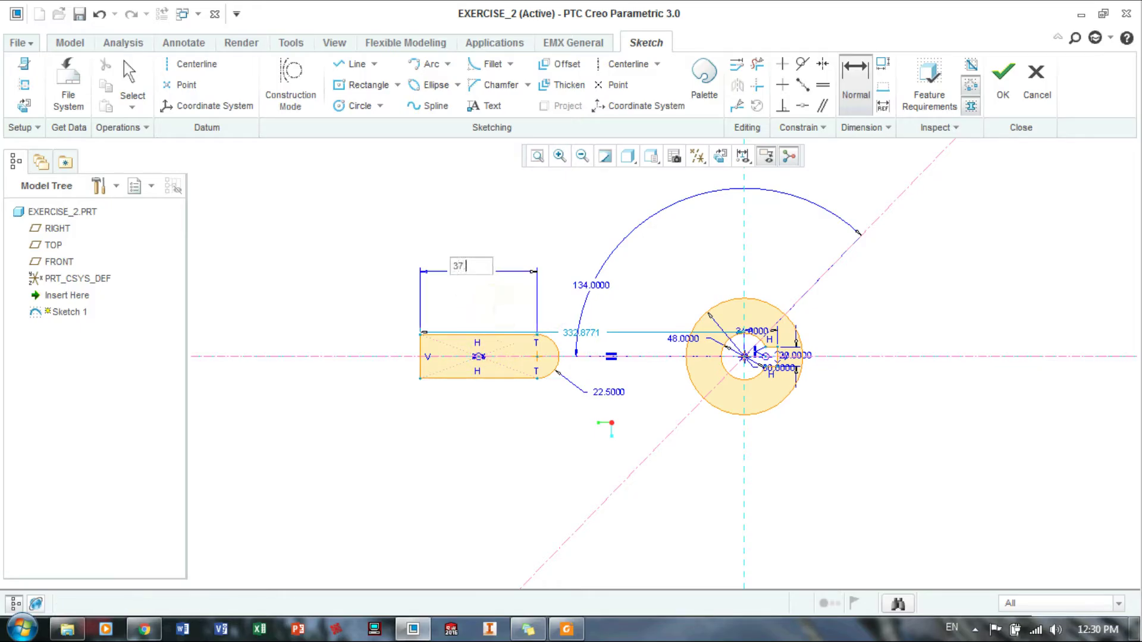
pyautogui.write('5')
pyautogui.press('Return')
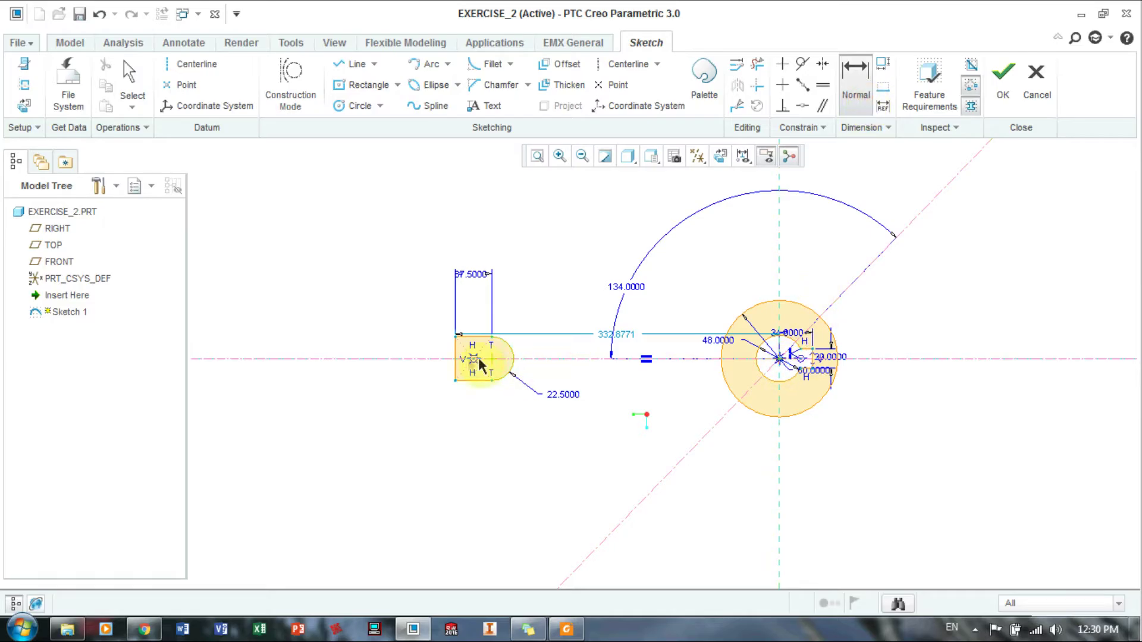
pyautogui.middleClick(571, 452)
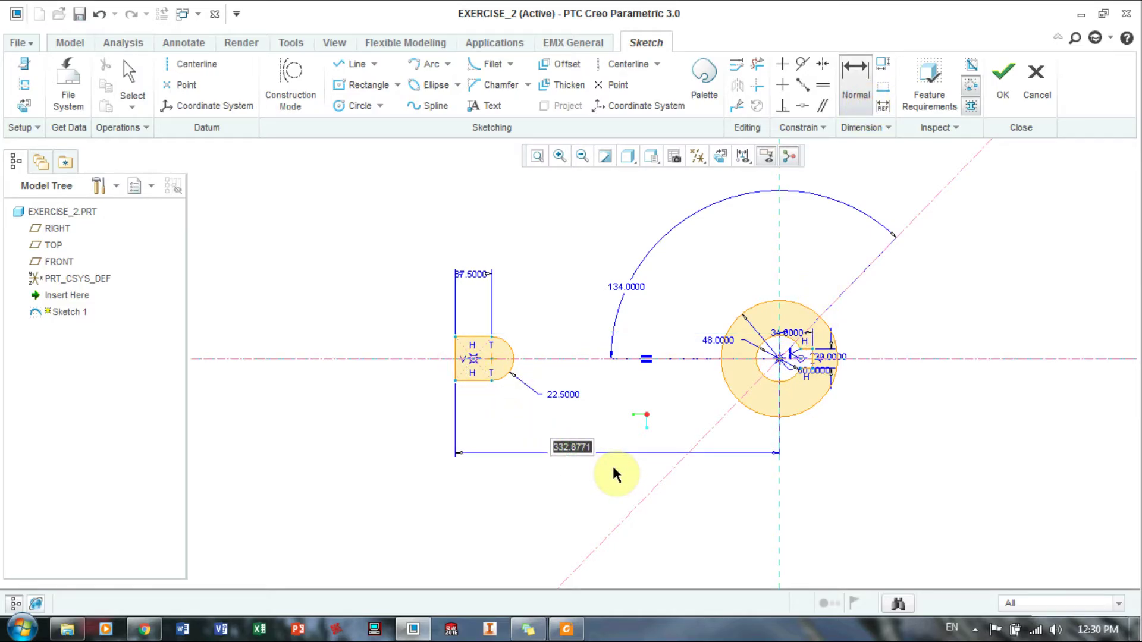
pyautogui.write('232.5')
pyautogui.press('Return')
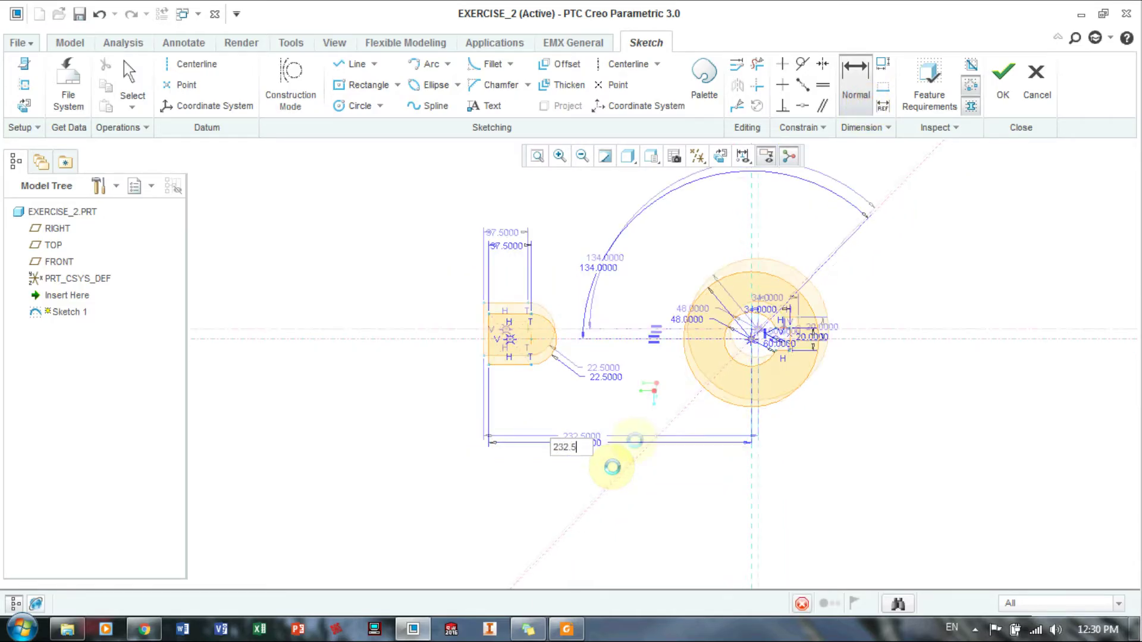
pyautogui.keyDown('shift'); pyautogui.moveTo(557, 263); pyautogui.dragTo(543, 298, button='middle'); pyautogui.keyUp('shift')
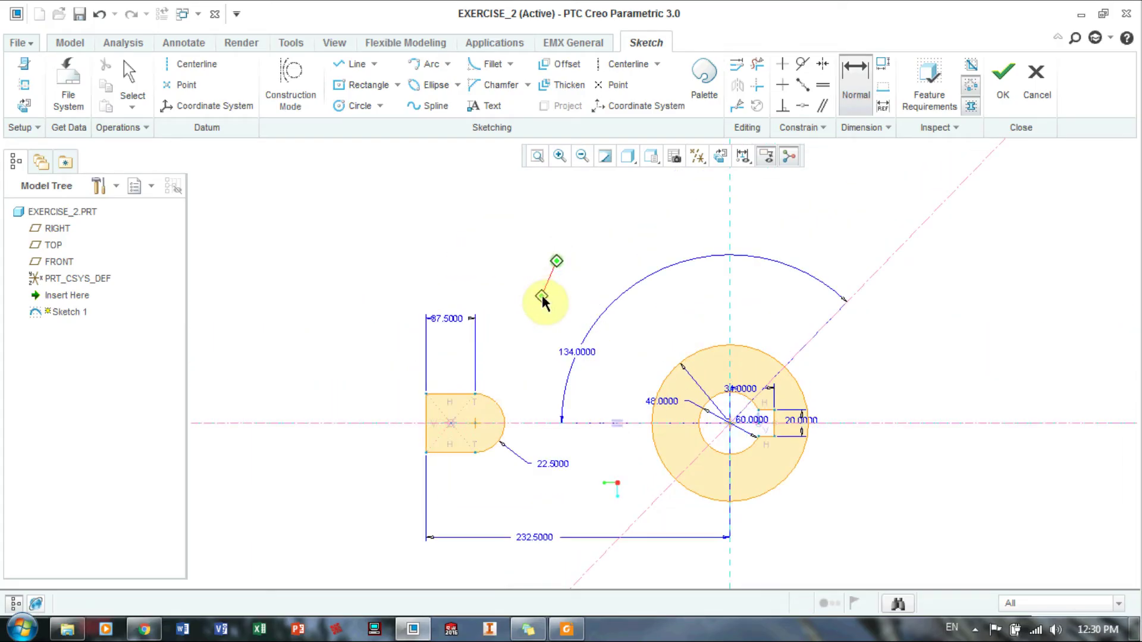
pyautogui.click(355, 64)
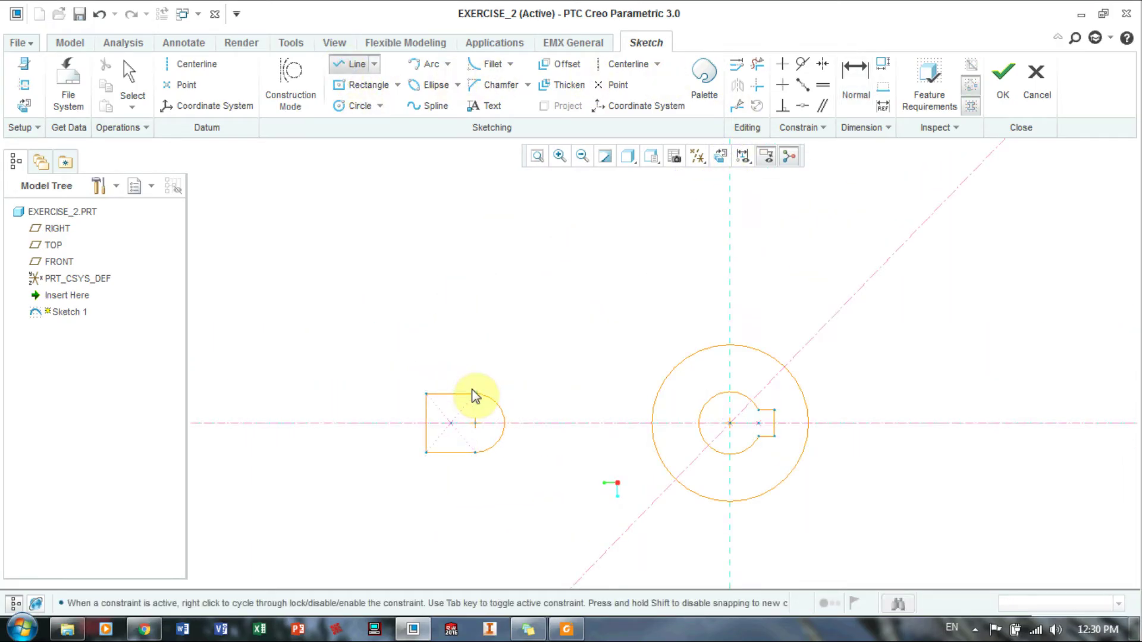
# Draw a line from the slot's top-left corner to the ring, setting its height to 18.81
pyautogui.click(426, 394)
pyautogui.click(425, 339)
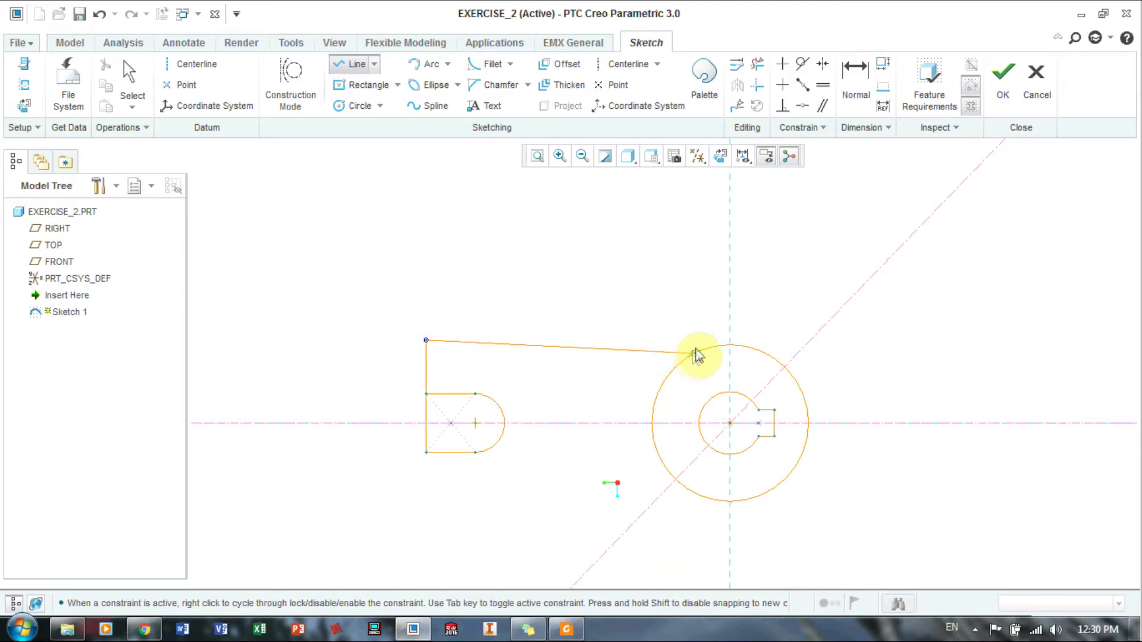
pyautogui.click(703, 349)
pyautogui.middleClick(594, 262)
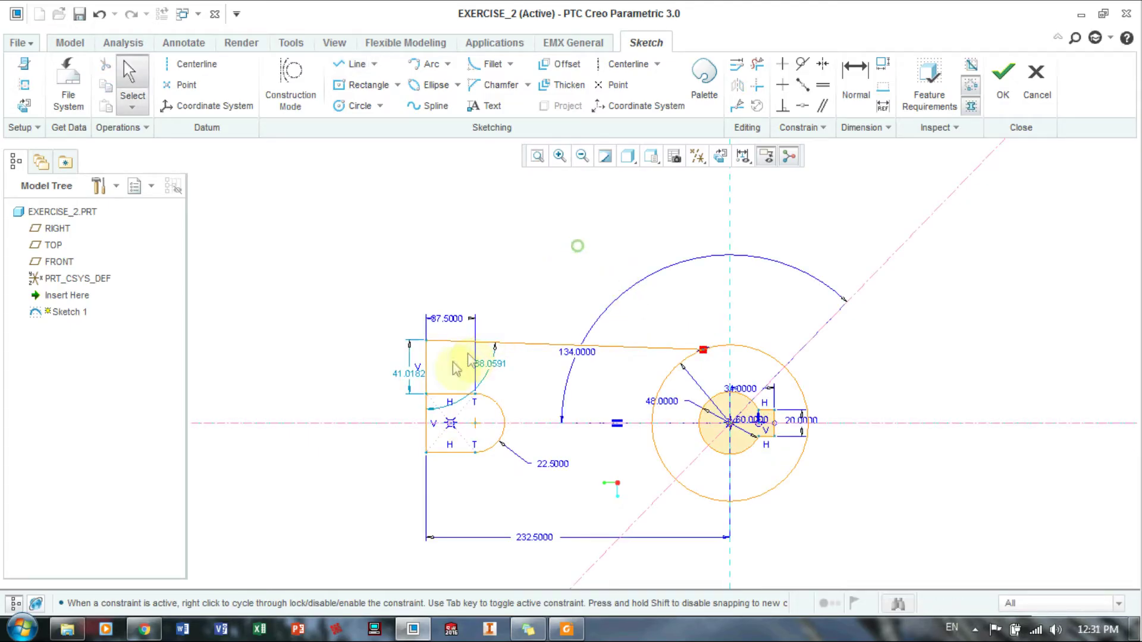
pyautogui.doubleClick(410, 378)
pyautogui.write('18')
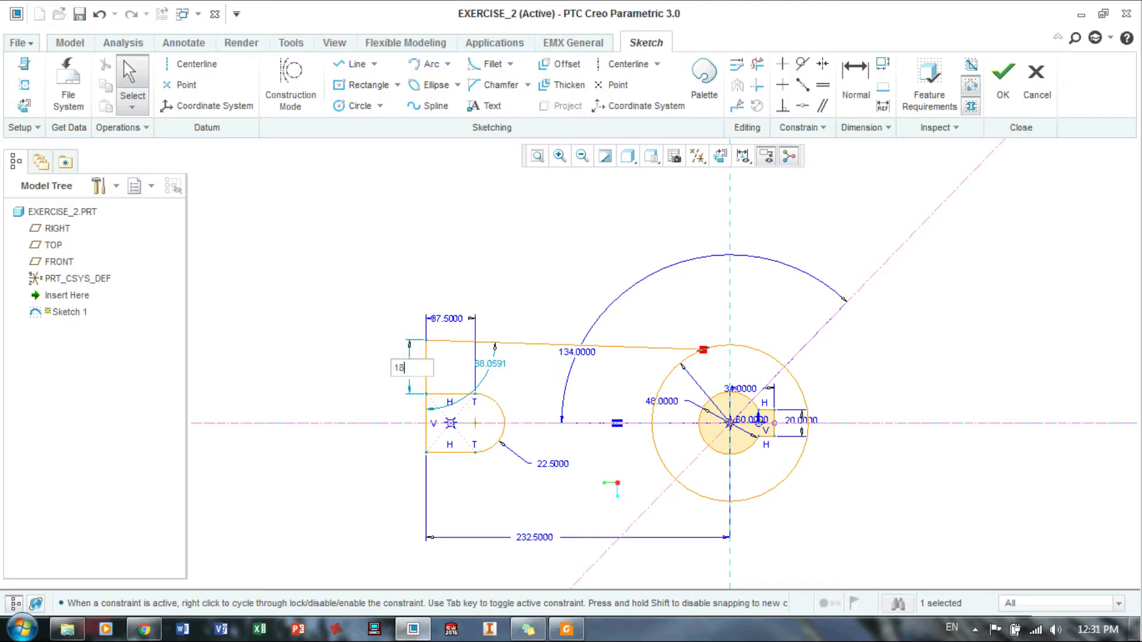
pyautogui.write('.81')
pyautogui.press('Return')
pyautogui.keyDown('shift'); pyautogui.moveTo(551, 425); pyautogui.dragTo(598, 306, button='middle'); pyautogui.keyUp('shift')
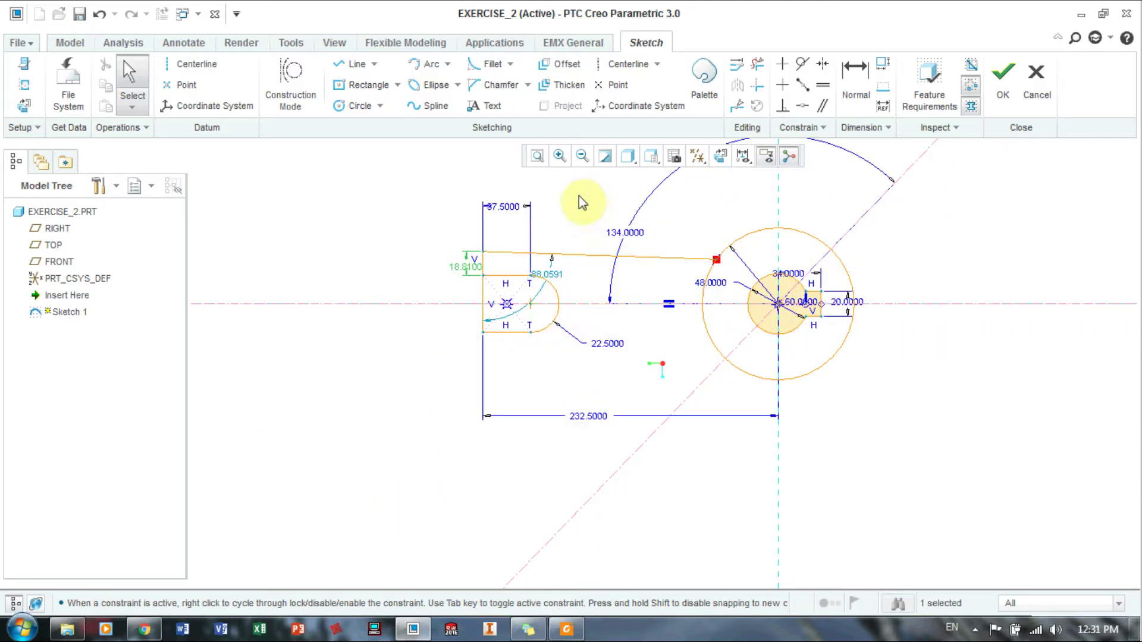
# Make the top line tangent to the ring's outer circle
pyautogui.click(802, 63)
pyautogui.click(754, 232)
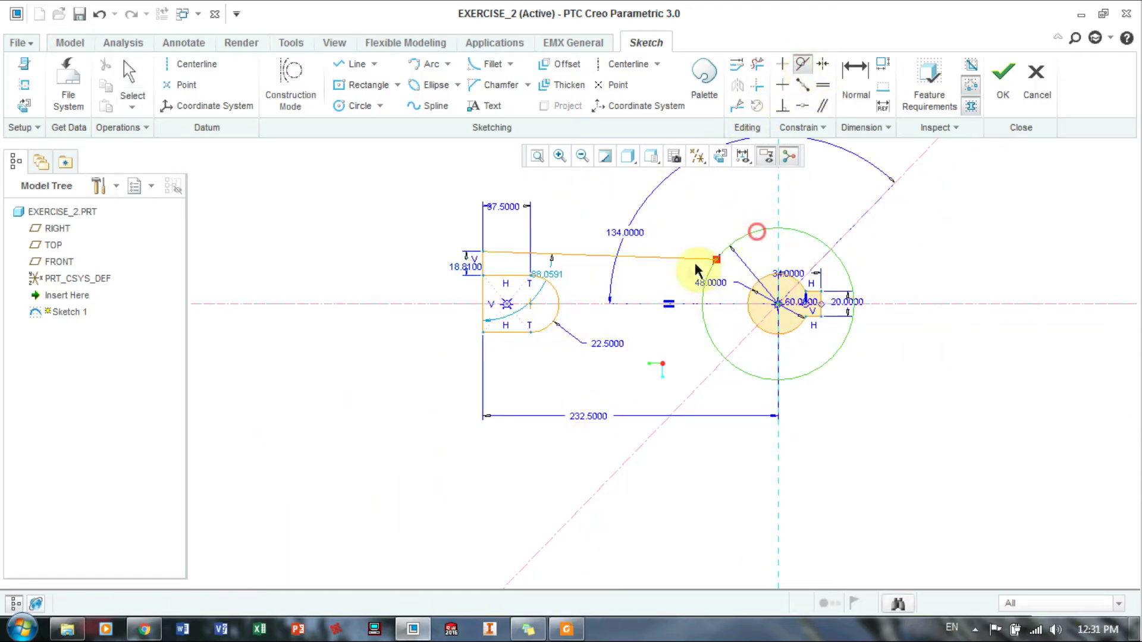
pyautogui.click(685, 260)
pyautogui.keyDown('shift'); pyautogui.moveTo(685, 261); pyautogui.dragTo(583, 401, button='middle'); pyautogui.keyUp('shift')
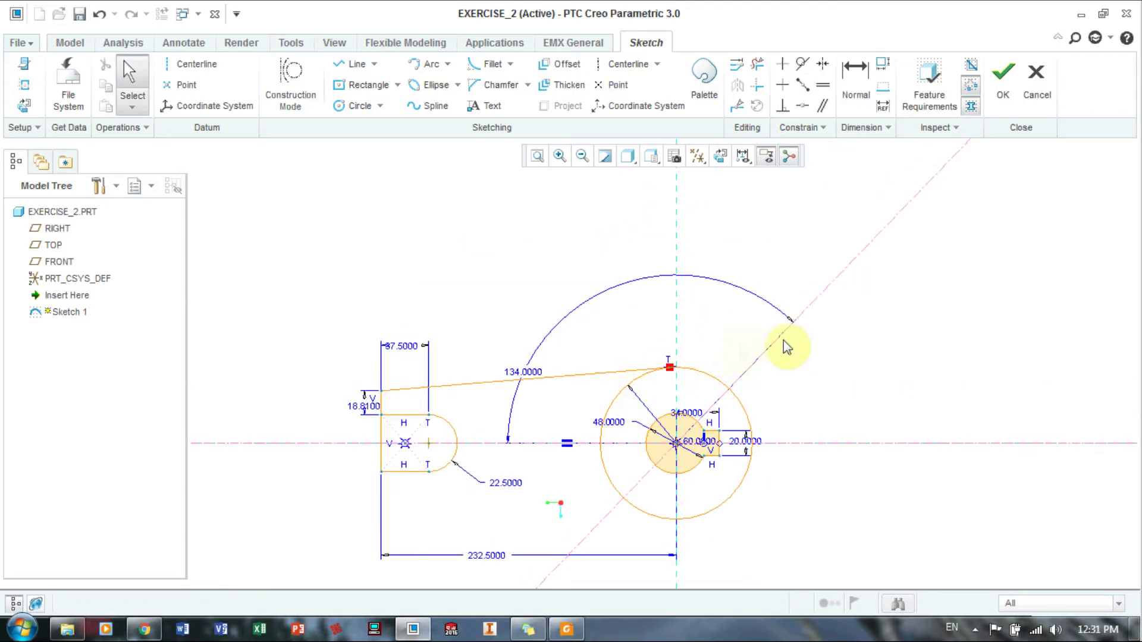
pyautogui.moveTo(856, 384)
pyautogui.keyDown('shift'); pyautogui.mouseDown(button='middle')
pyautogui.moveTo(890, 339)
pyautogui.moveTo(922, 339)
pyautogui.mouseUp(button='middle'); pyautogui.keyUp('shift')
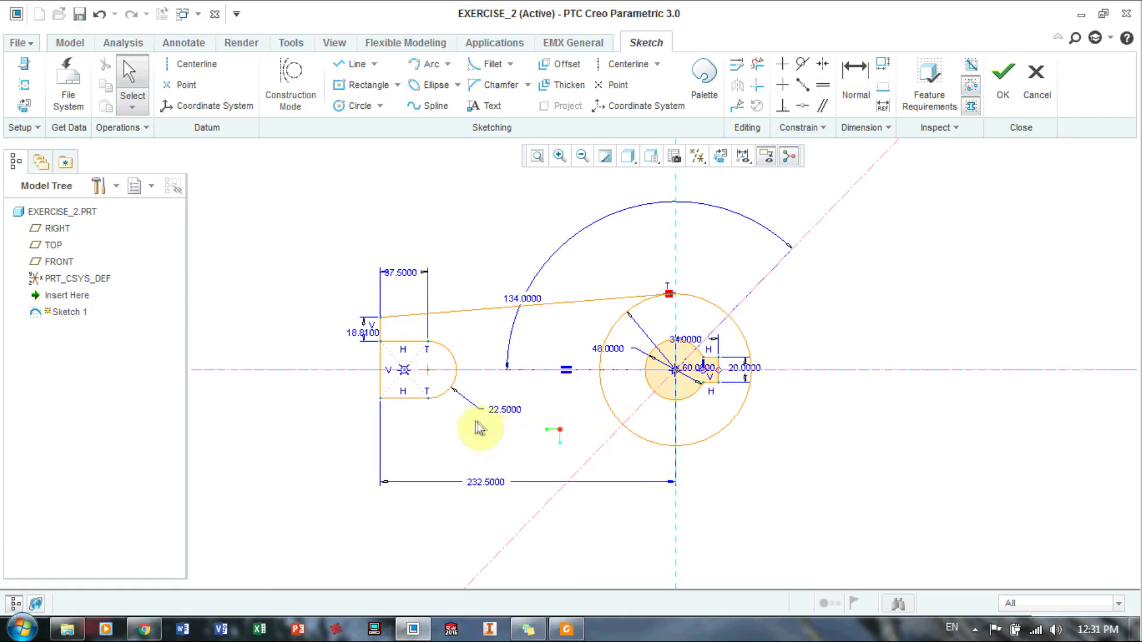
# Mirror the tangent top line about the horizontal centerline and join the lower line's left end
pyautogui.click(458, 311)
pyautogui.click(737, 85)
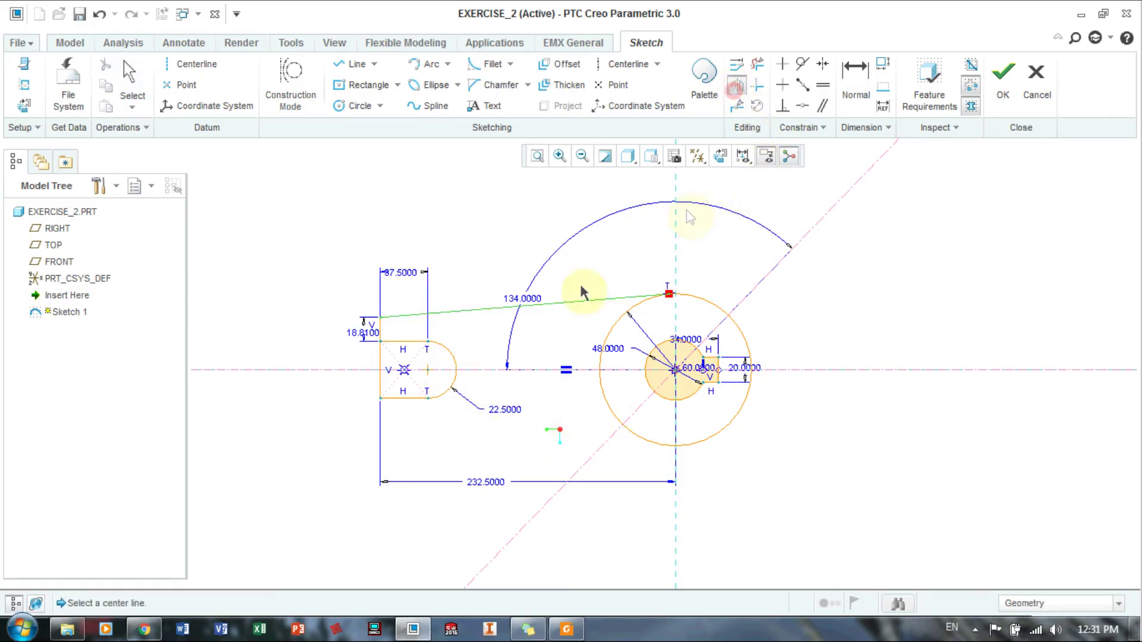
pyautogui.click(502, 369)
pyautogui.scroll(-1, 876, 315)
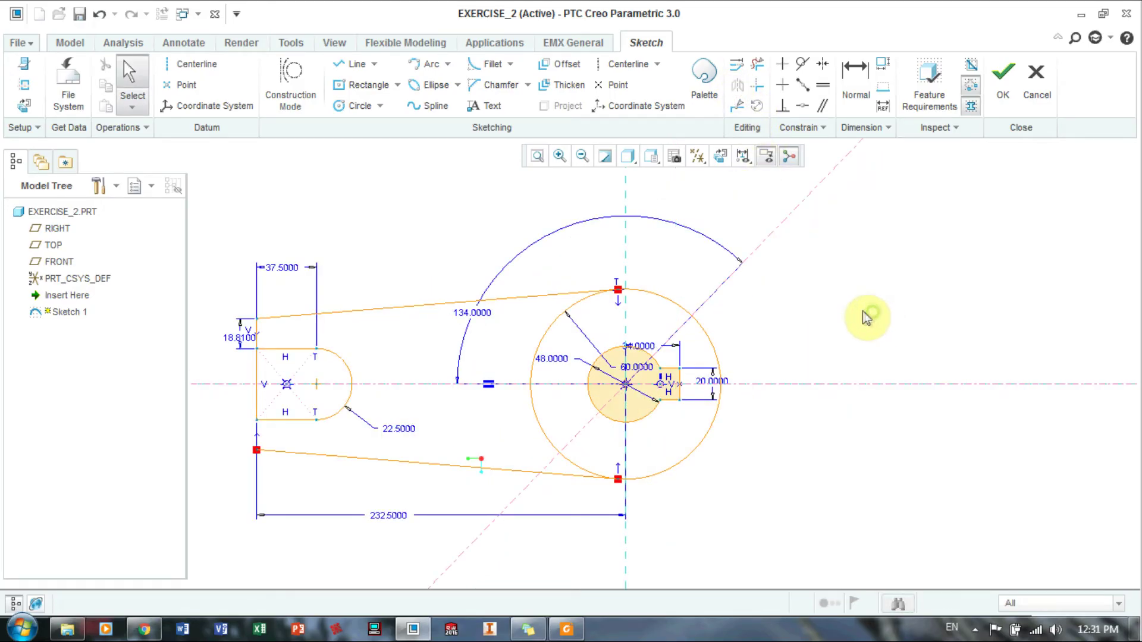
pyautogui.scroll(1, 865, 317)
pyautogui.click(350, 63)
pyautogui.click(374, 420)
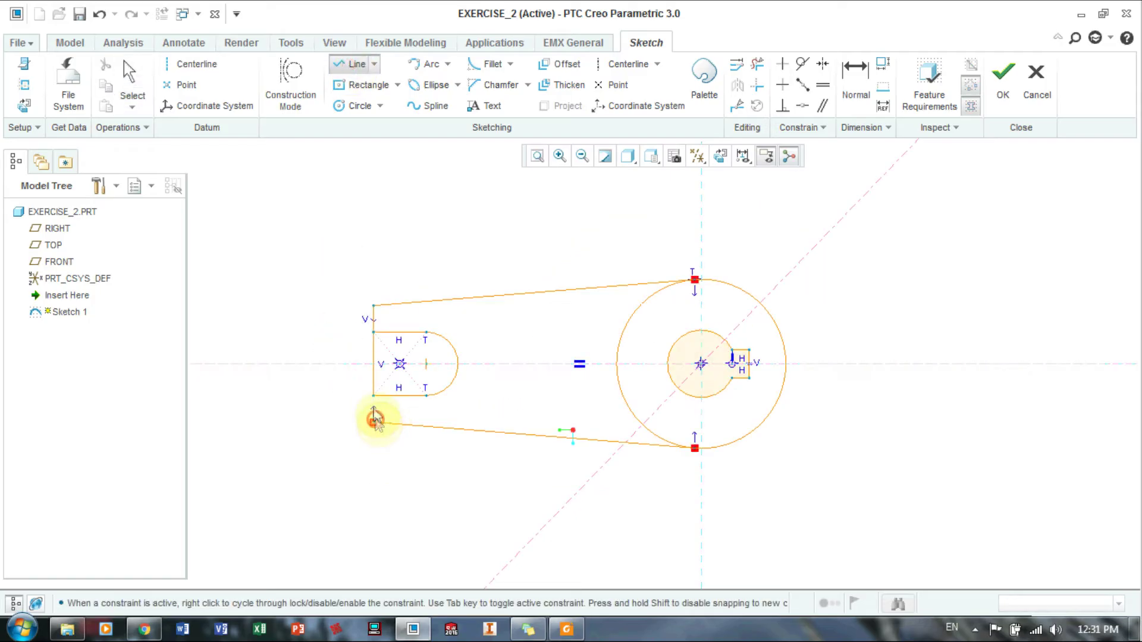
pyautogui.middleClick(353, 227)
# Delete the slot's left vertical edge and zoom out to make room above
pyautogui.click(767, 66)
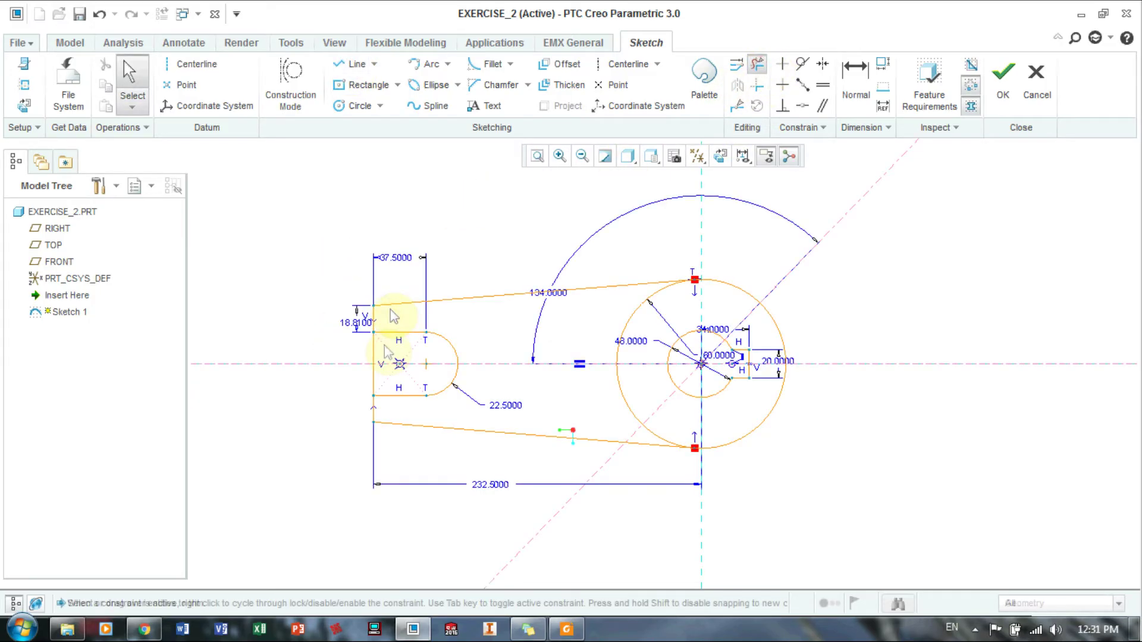
pyautogui.click(373, 366)
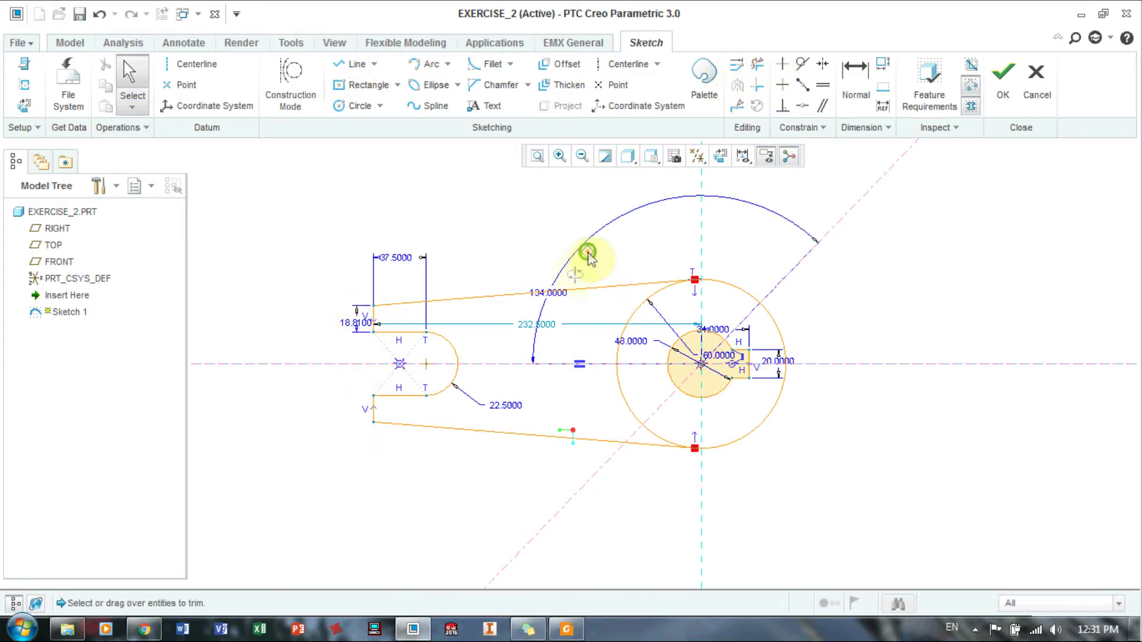
pyautogui.scroll(-2, 619, 262)
pyautogui.scroll(-2, 726, 293)
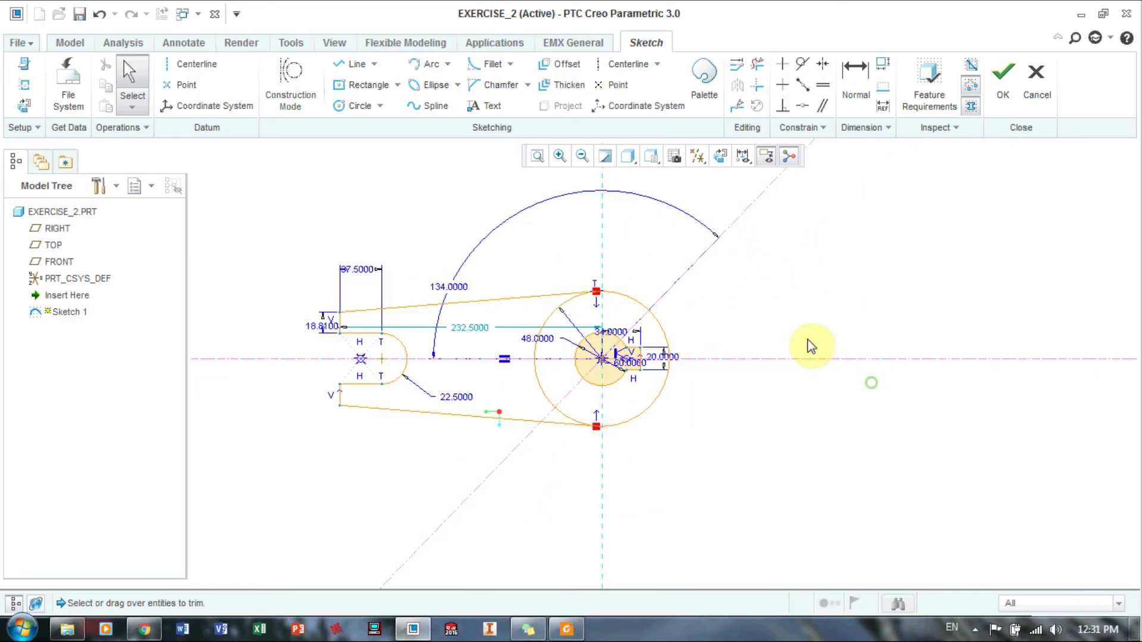
pyautogui.moveTo(859, 313)
pyautogui.keyDown('ctrl'); pyautogui.mouseDown(button='middle')
pyautogui.moveTo(835, 349)
pyautogui.moveTo(791, 367)
pyautogui.moveTo(765, 355)
pyautogui.mouseUp(button='middle'); pyautogui.keyUp('ctrl')
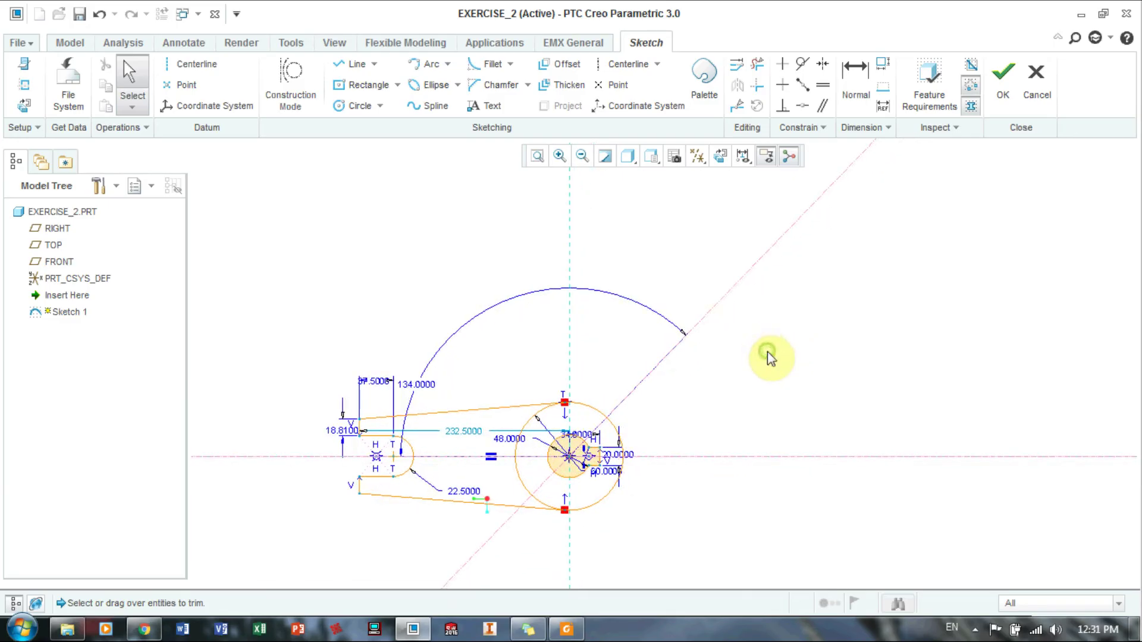
# Draw two concentric boss circles centred on the angled centerline
pyautogui.click(357, 110)
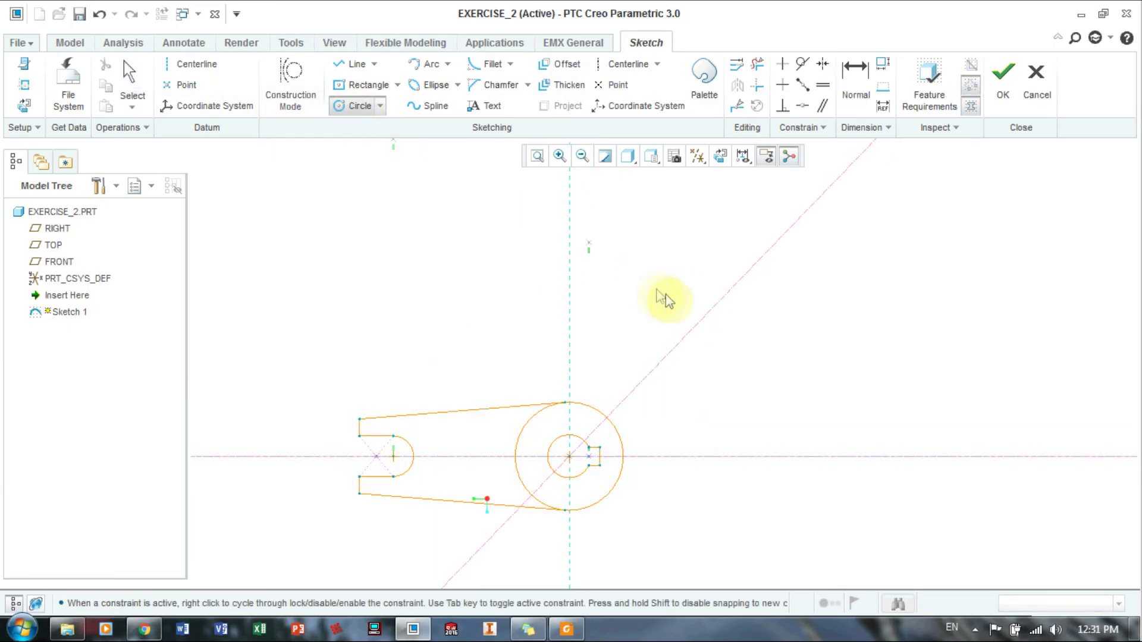
pyautogui.click(723, 295)
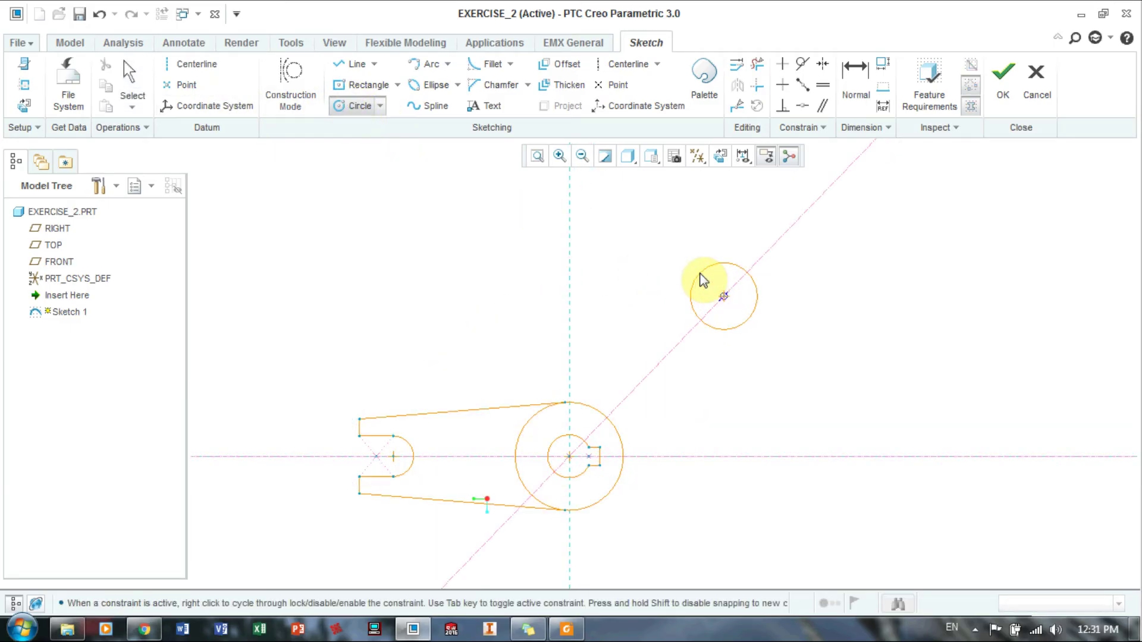
pyautogui.click(702, 275)
pyautogui.click(723, 295)
pyautogui.click(675, 244)
pyautogui.middleClick(840, 250)
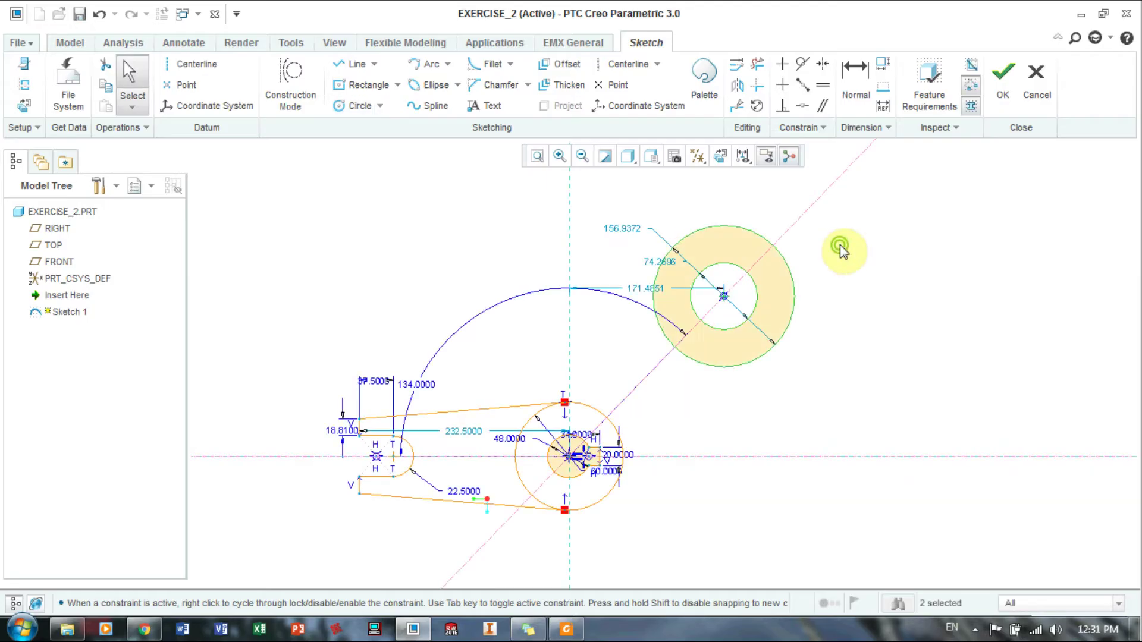
# Draw two tangent lines from the boss circle down to the ring
pyautogui.click(374, 63)
pyautogui.click(356, 82)
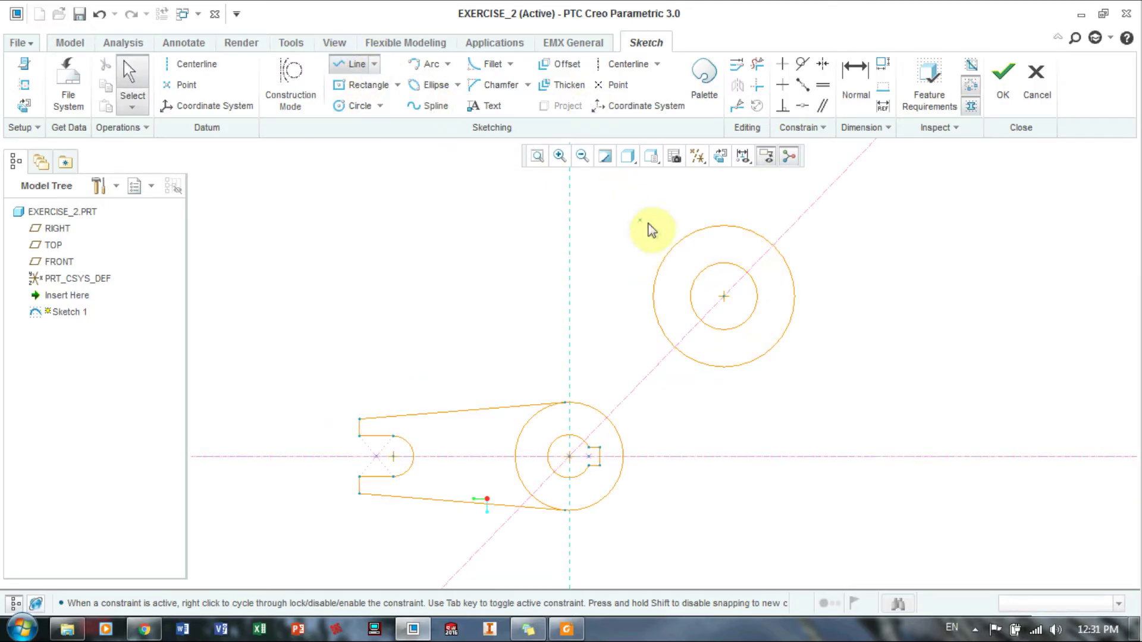
pyautogui.click(667, 253)
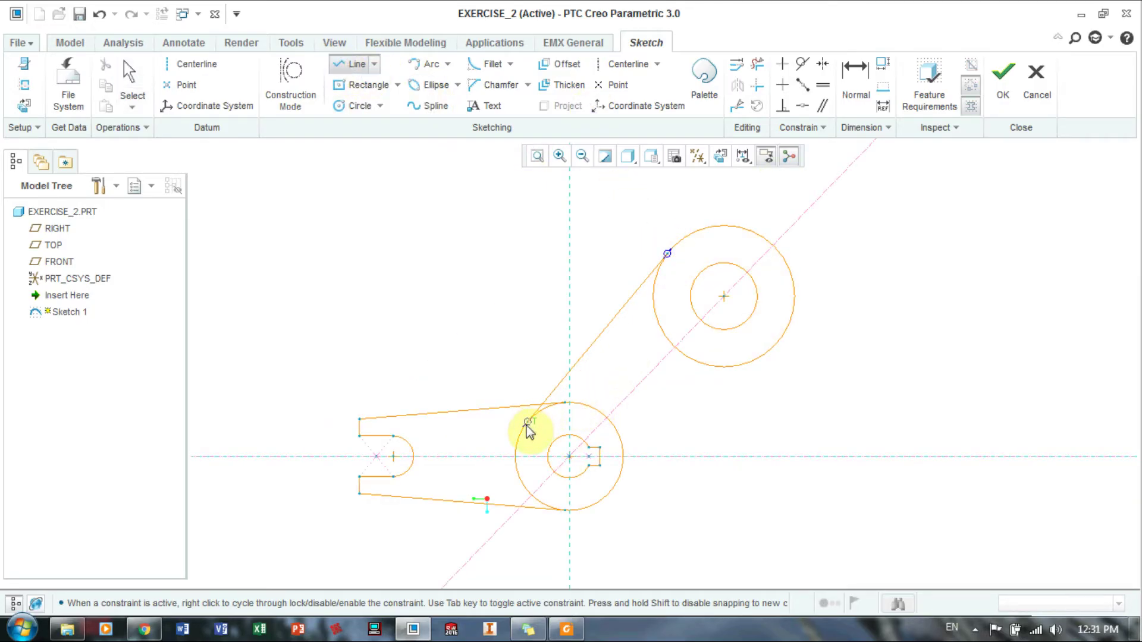
pyautogui.click(527, 423)
pyautogui.click(766, 353)
pyautogui.click(606, 497)
pyautogui.middleClick(676, 395)
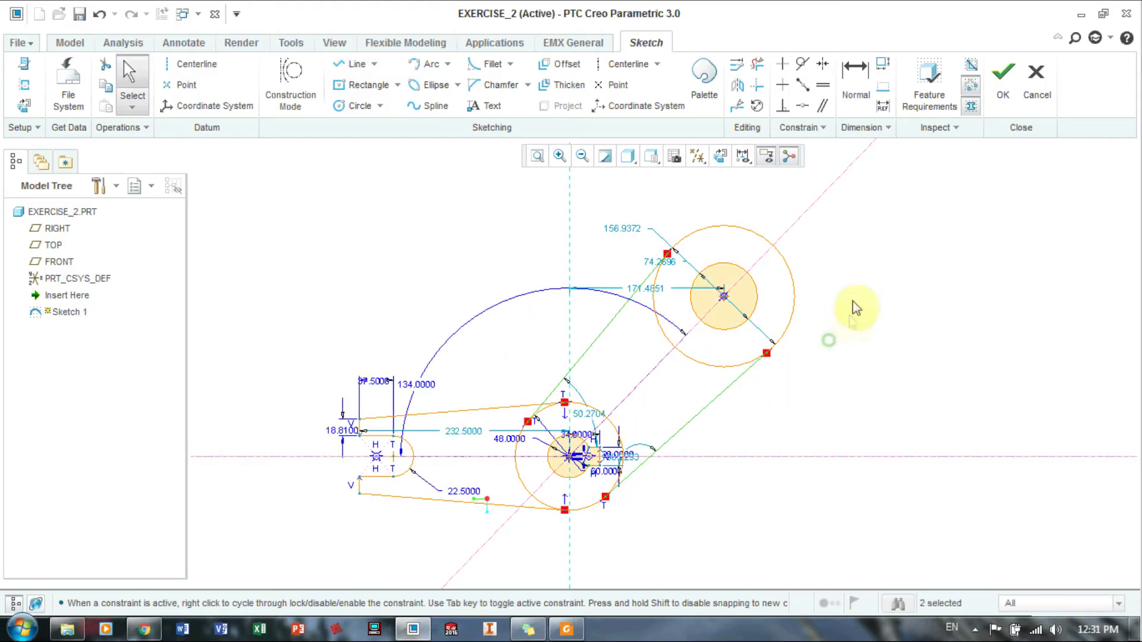
# Make both connecting lines tangent to the boss's outer circle
pyautogui.click(802, 64)
pyautogui.click(655, 305)
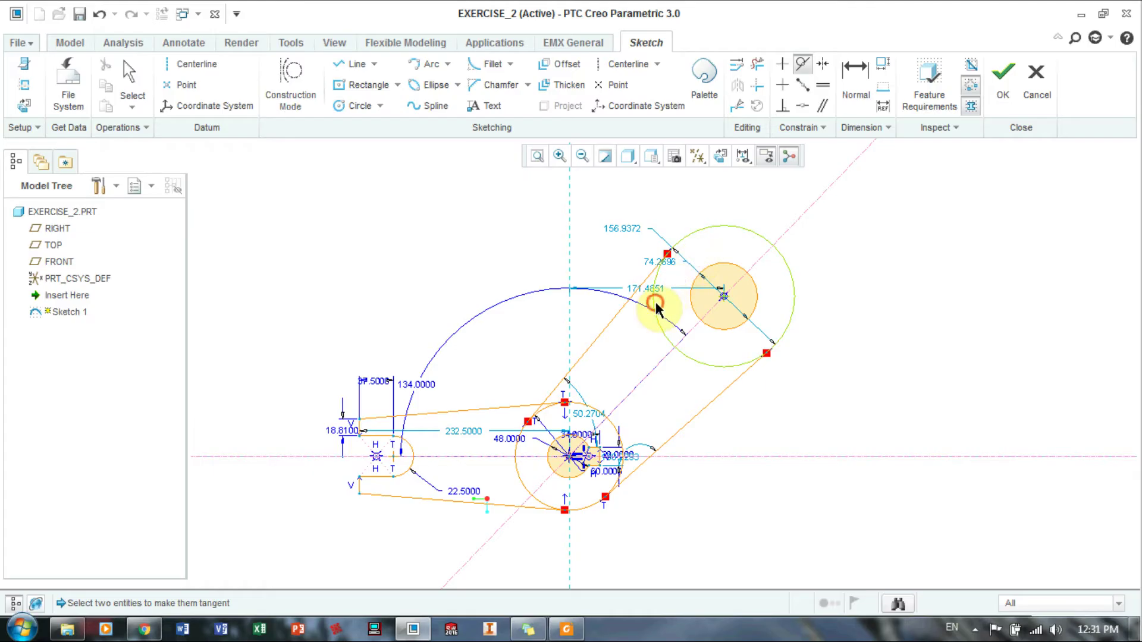
pyautogui.click(650, 274)
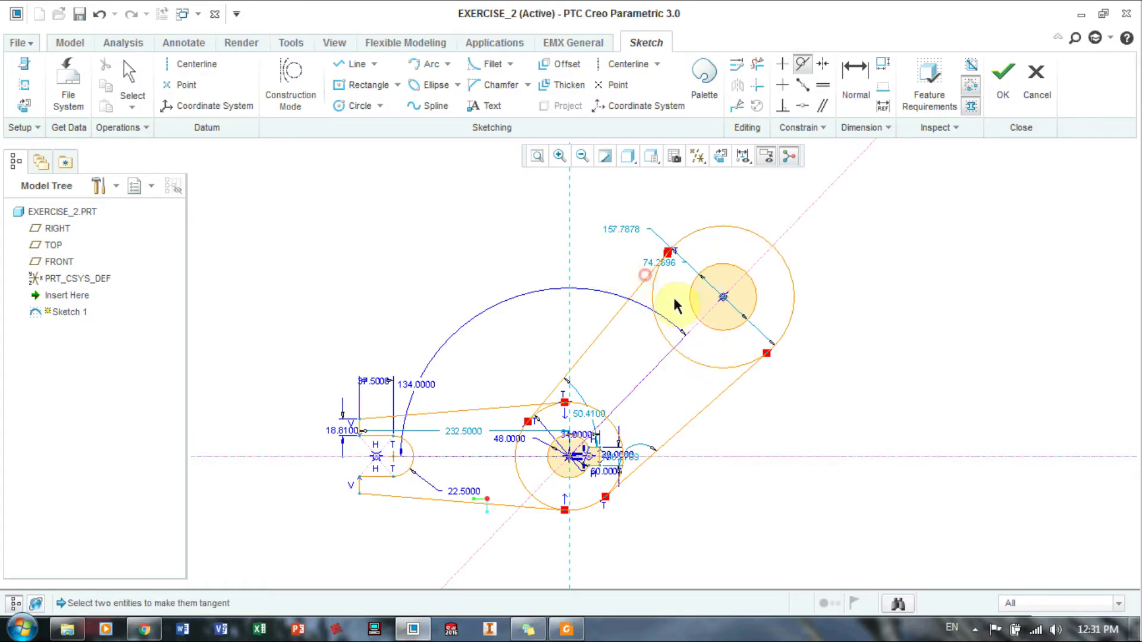
pyautogui.click(734, 383)
pyautogui.middleClick(860, 292)
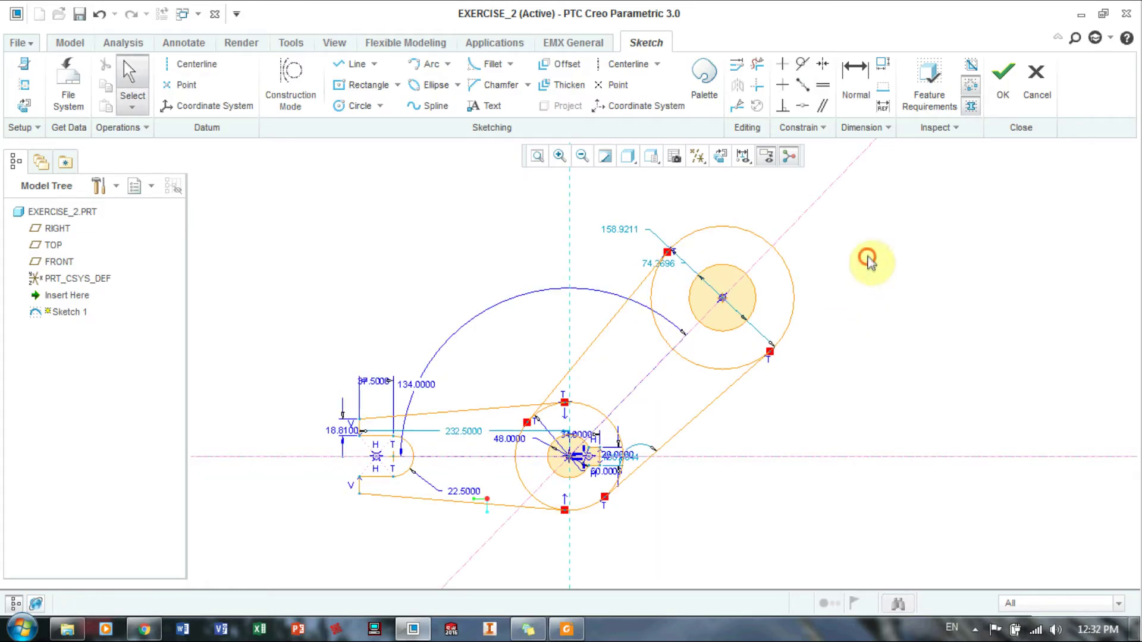
pyautogui.click(855, 83)
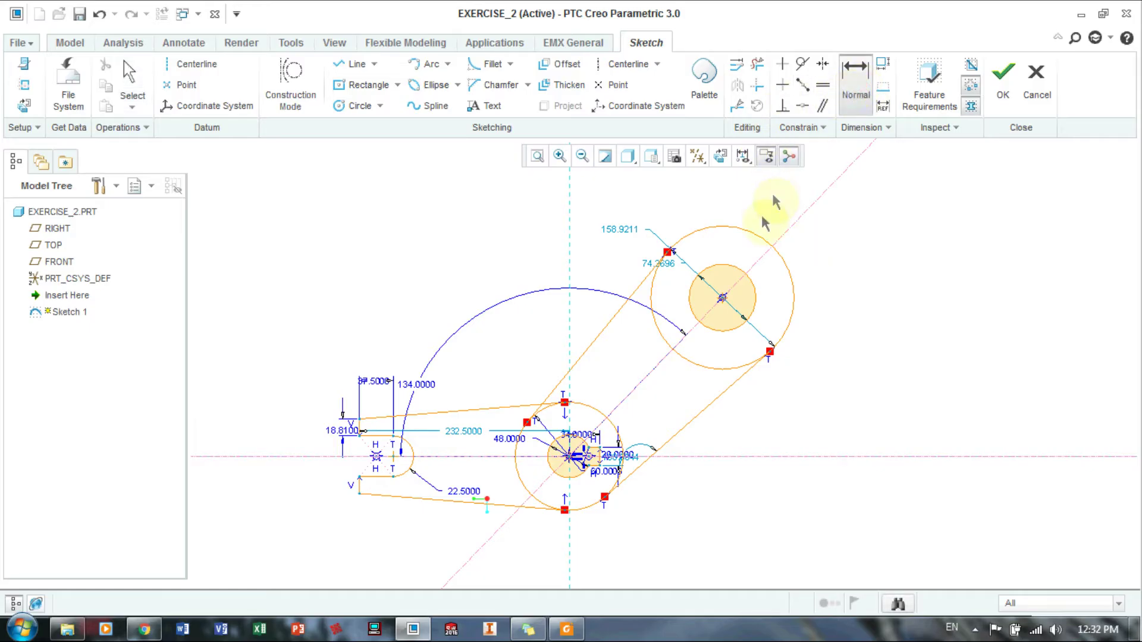
# Dimension the boss's inner circle at 15 diameter
pyautogui.click(751, 291)
pyautogui.middleClick(851, 276)
pyautogui.write('15')
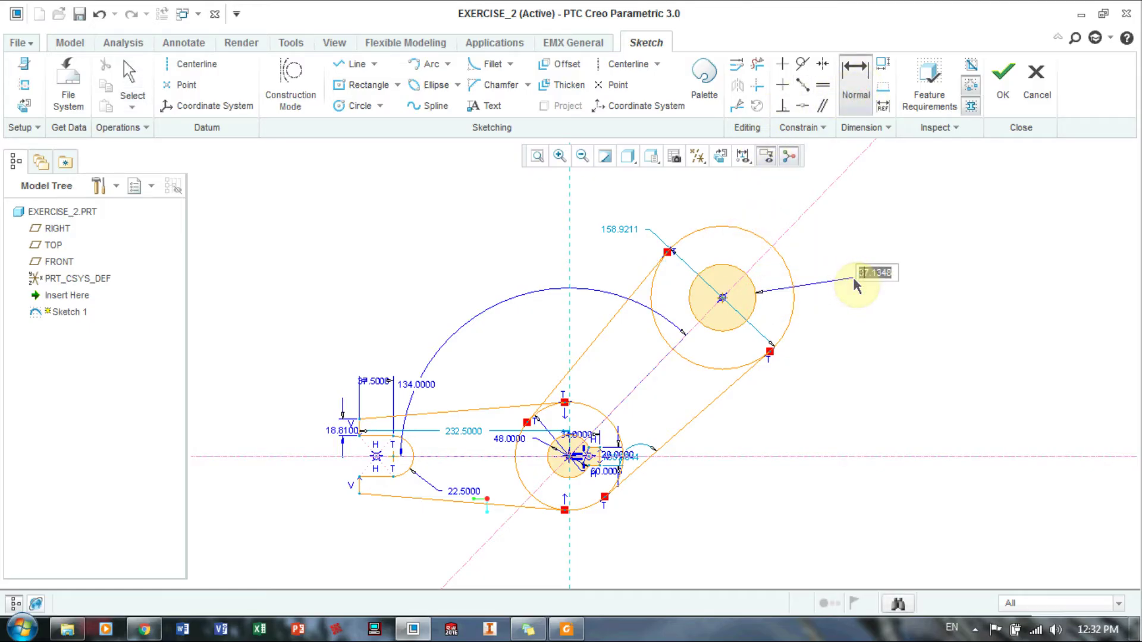
pyautogui.middleClick(864, 224)
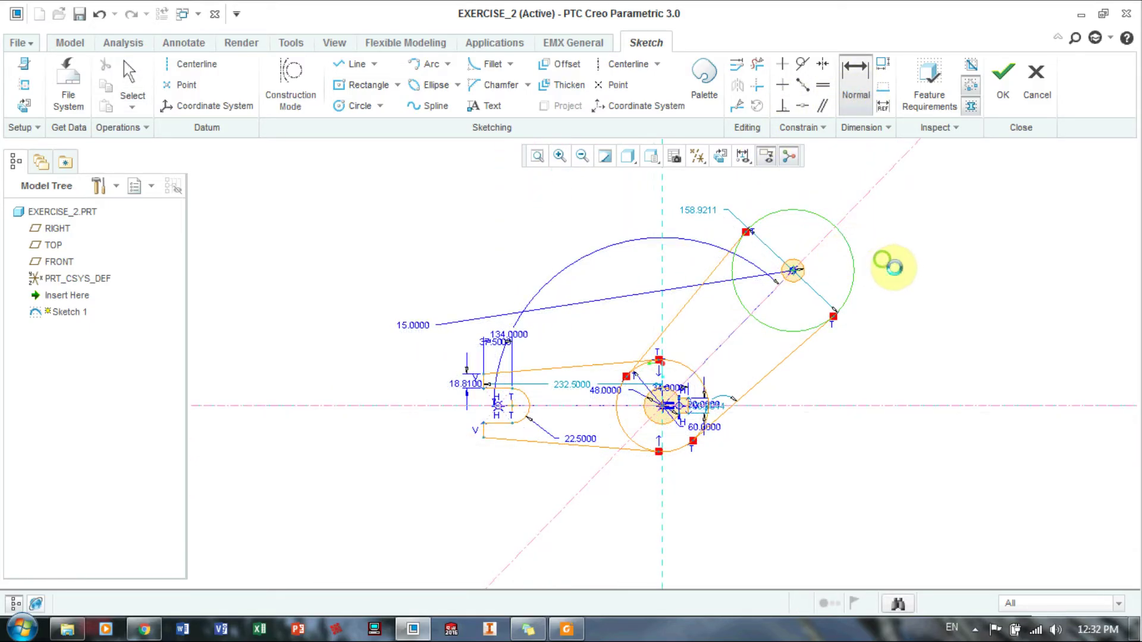
# Delete the two old tangent lines and set the upper circle's diameter to 37.5
pyautogui.write('37')
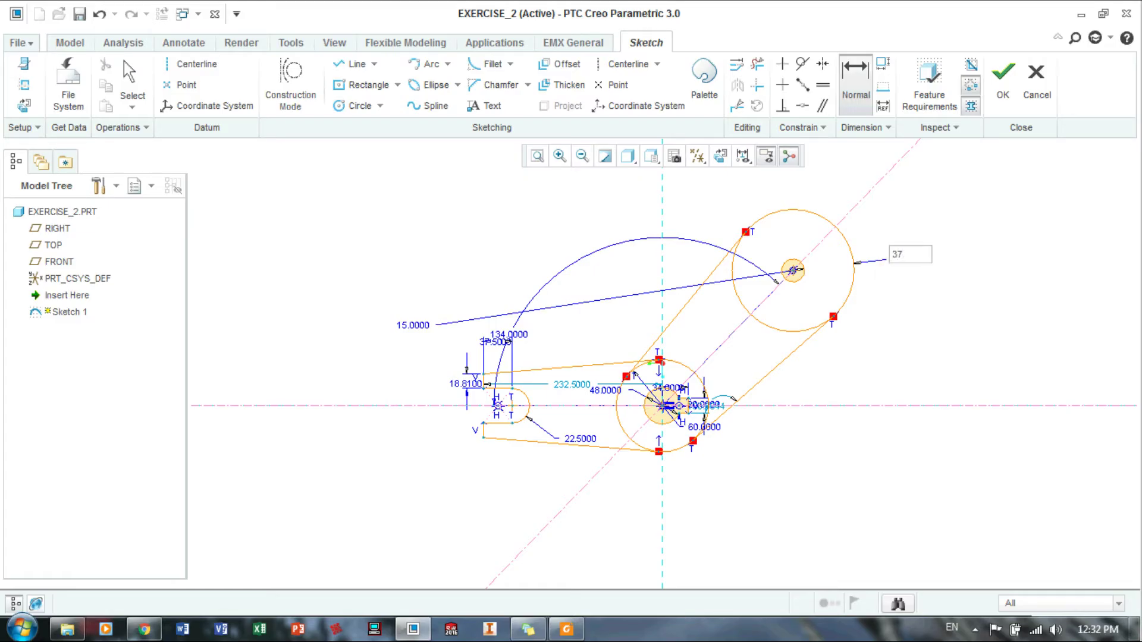
pyautogui.middleClick(907, 292)
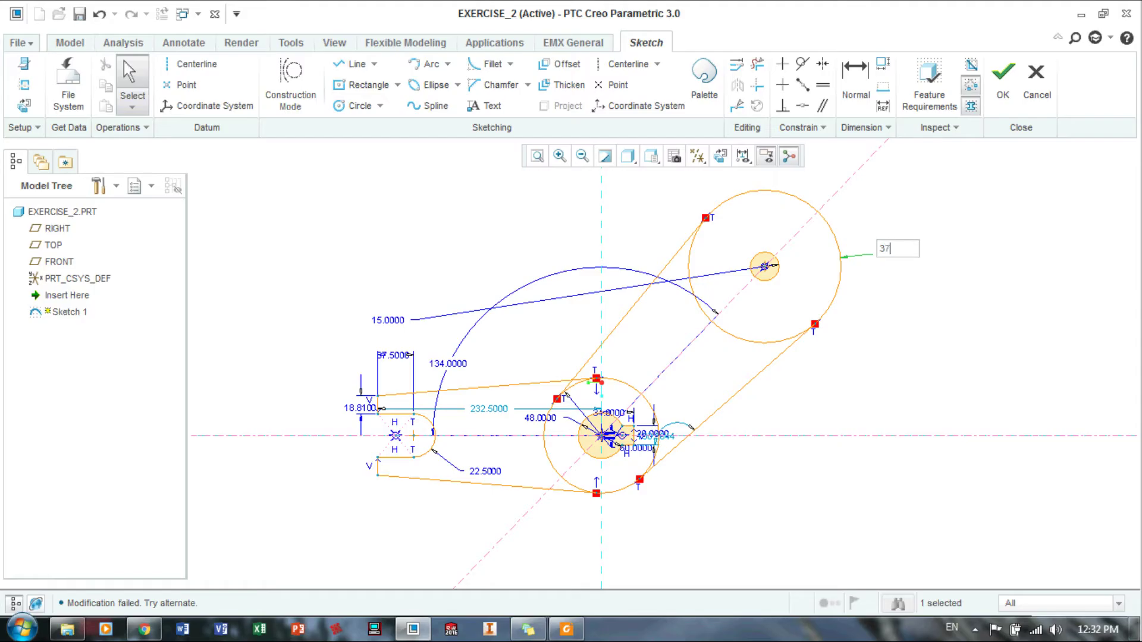
pyautogui.click(922, 358)
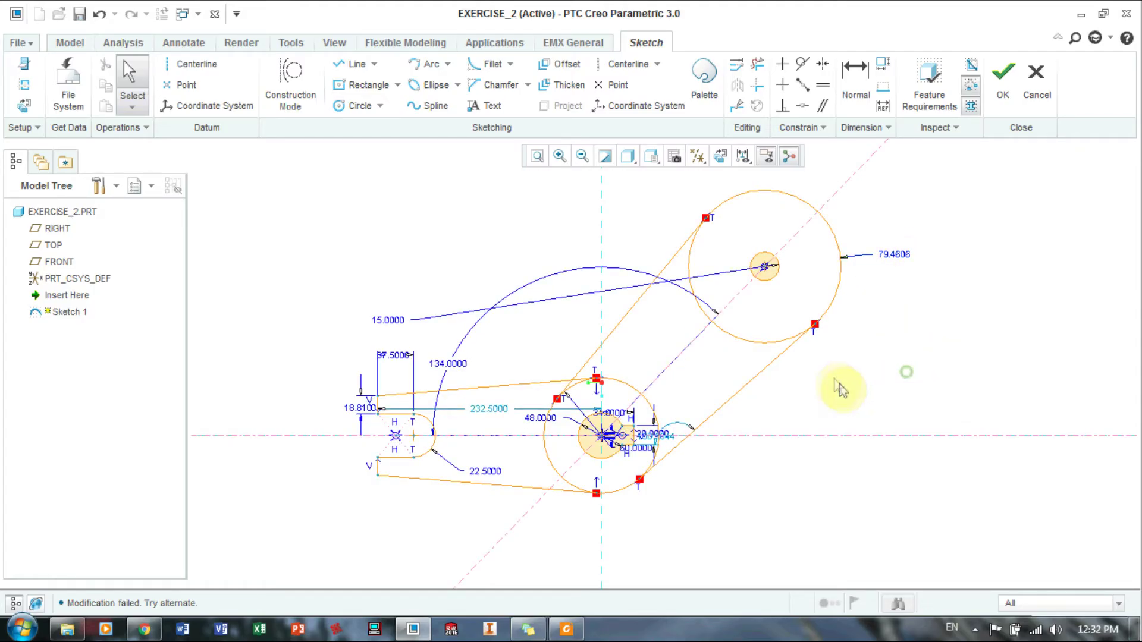
pyautogui.press('Delete')
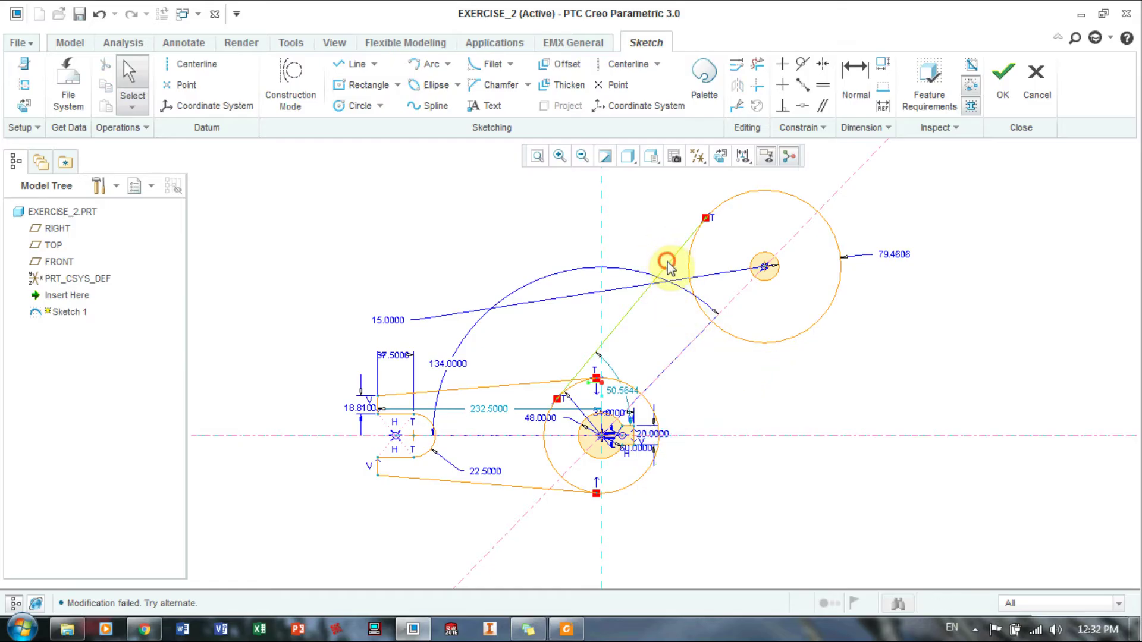
pyautogui.press('Delete')
pyautogui.write('37.5')
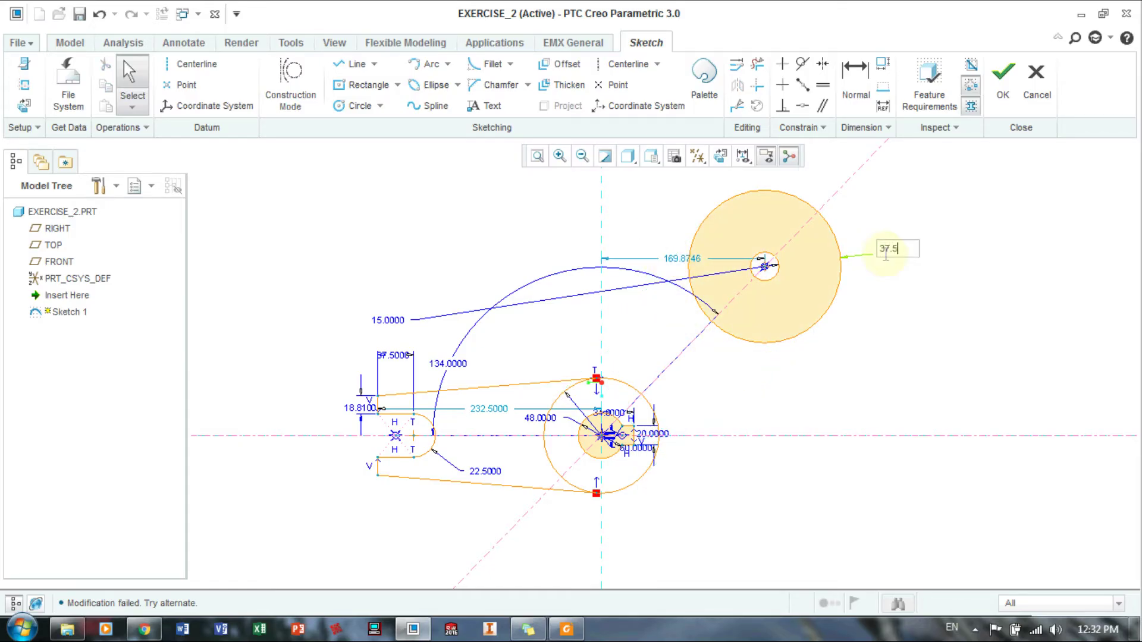
pyautogui.press('Return')
# Dimension the distance between the ring and boss centres as 150, then apply Sketch View
pyautogui.click(855, 80)
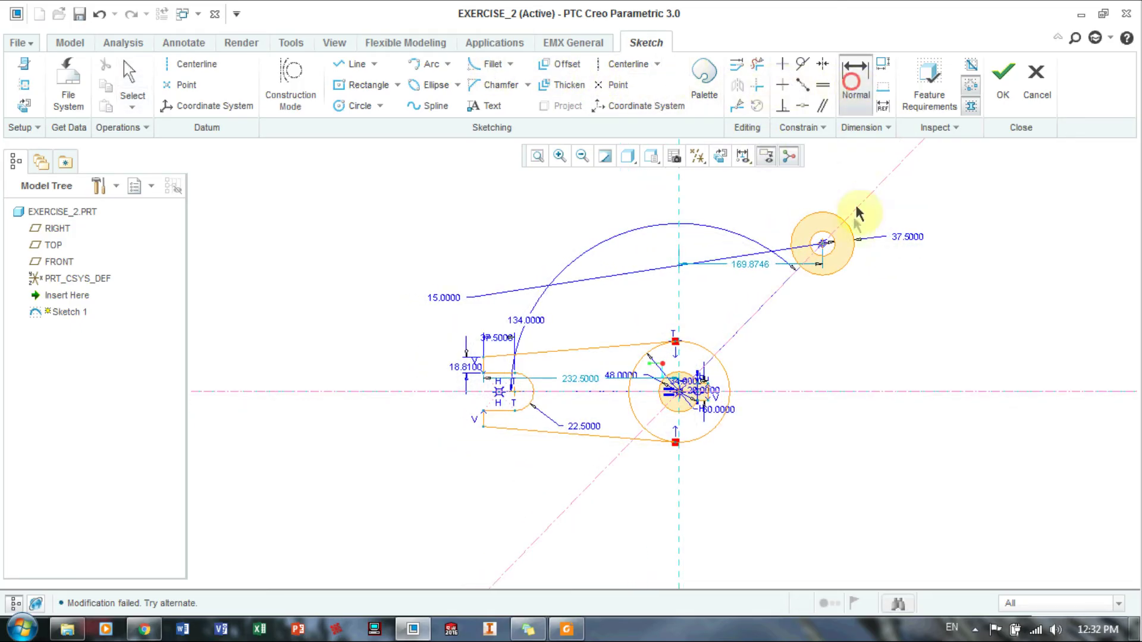
pyautogui.click(684, 390)
pyautogui.middleClick(788, 342)
pyautogui.write('150')
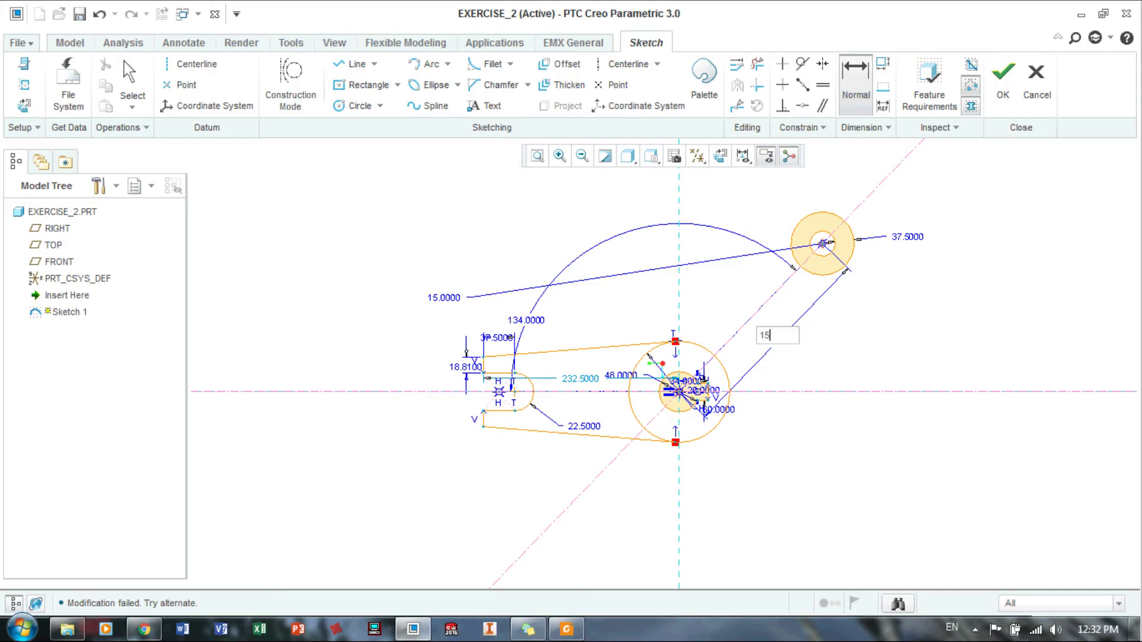
pyautogui.press('Return')
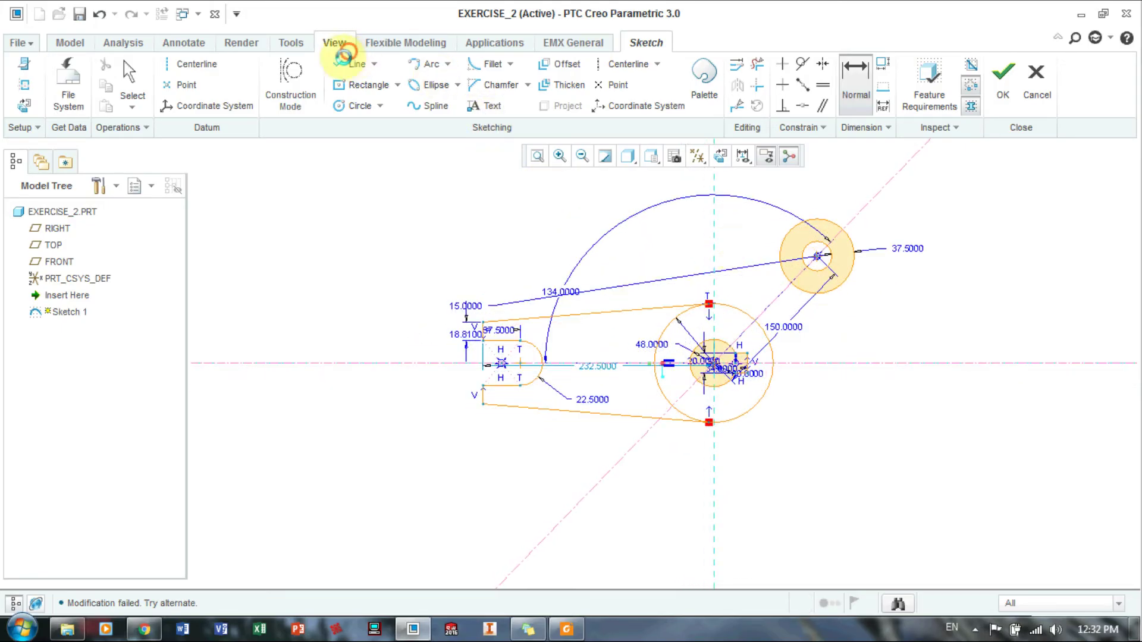
pyautogui.click(334, 42)
pyautogui.click(343, 84)
pyautogui.click(648, 43)
# Reorient the sketch and draw two lines from the upper circle to the large ring
pyautogui.click(720, 156)
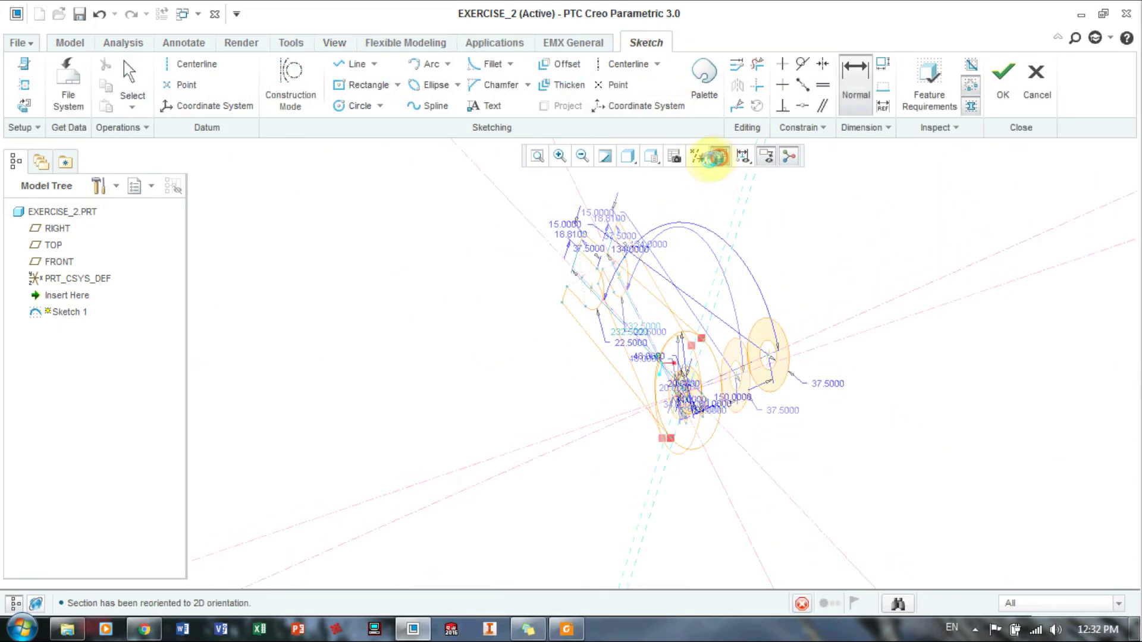
pyautogui.click(357, 64)
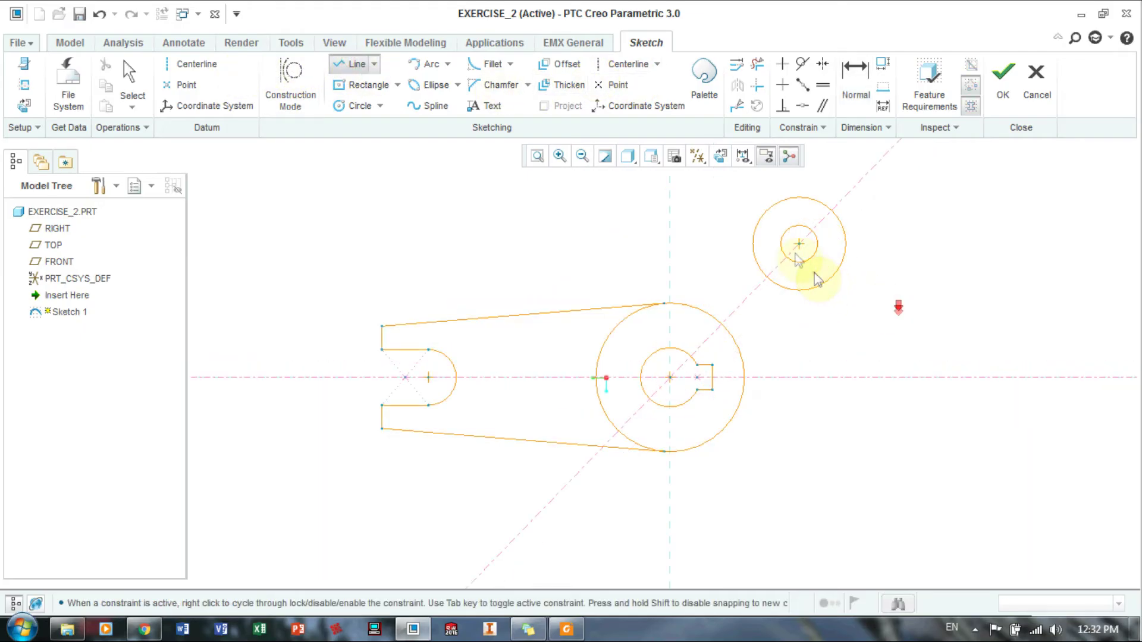
pyautogui.click(763, 215)
pyautogui.click(651, 324)
pyautogui.click(601, 349)
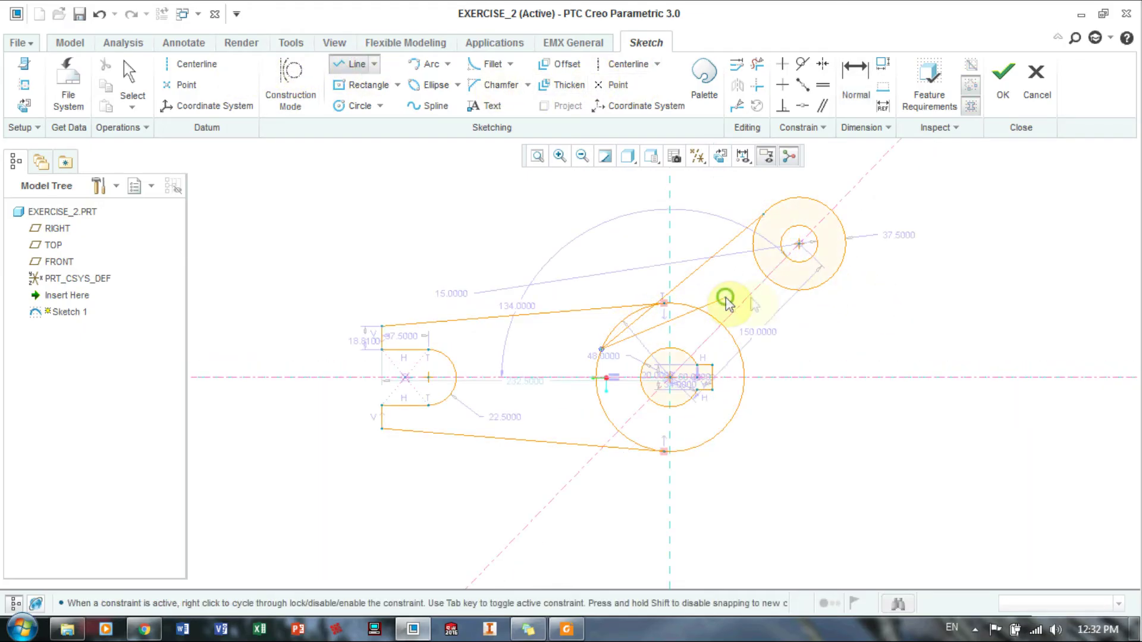
pyautogui.middleClick(767, 298)
pyautogui.click(812, 288)
pyautogui.click(734, 423)
pyautogui.middleClick(880, 323)
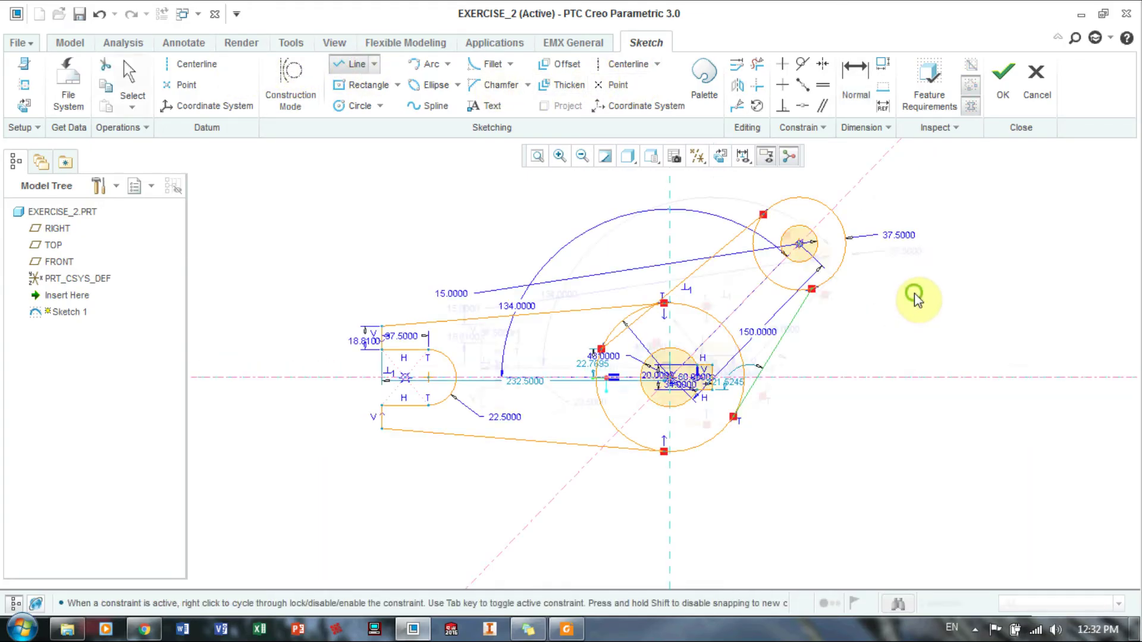
pyautogui.middleClick(916, 298)
# Make both lines tangent to the upper circle, cancelling the conflicting ring tangency
pyautogui.click(802, 64)
pyautogui.scroll(-2, 784, 259)
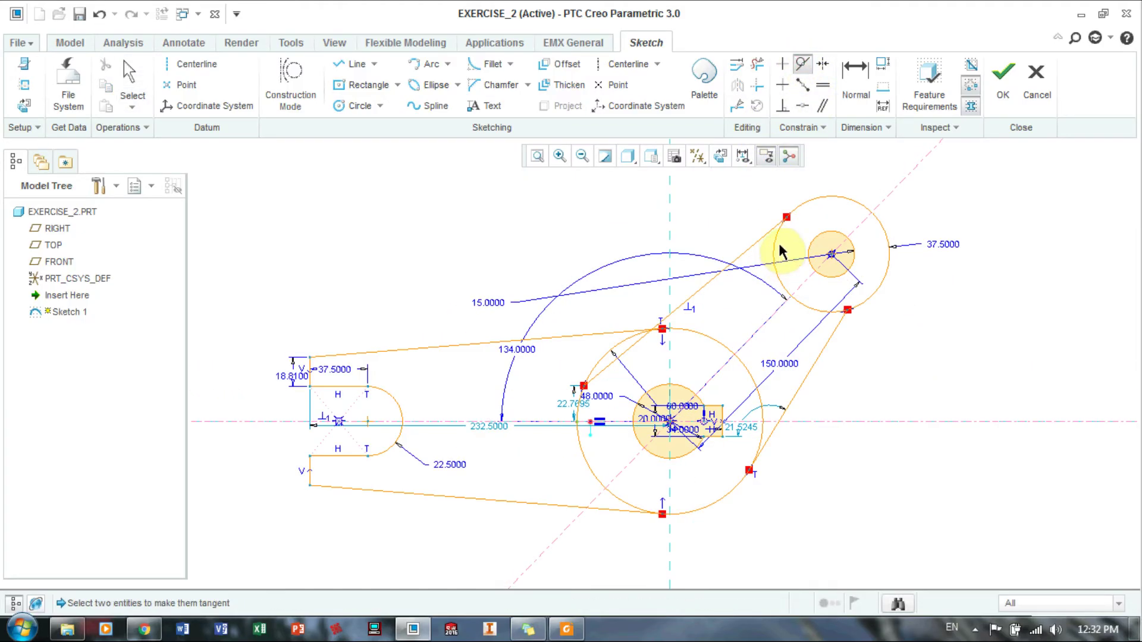
pyautogui.click(771, 229)
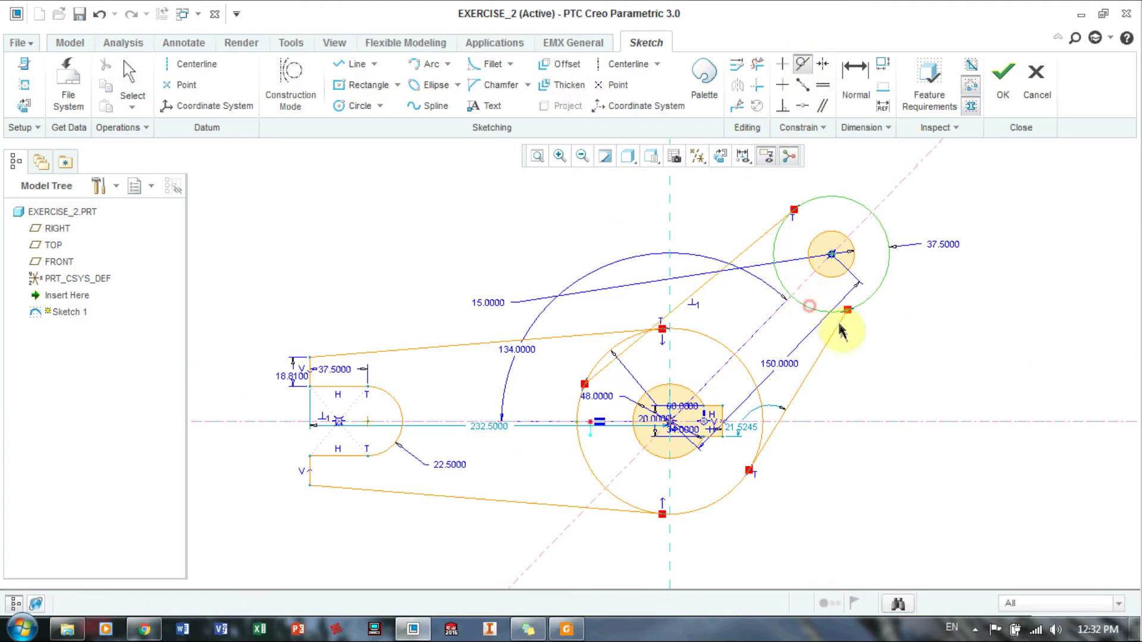
pyautogui.click(699, 332)
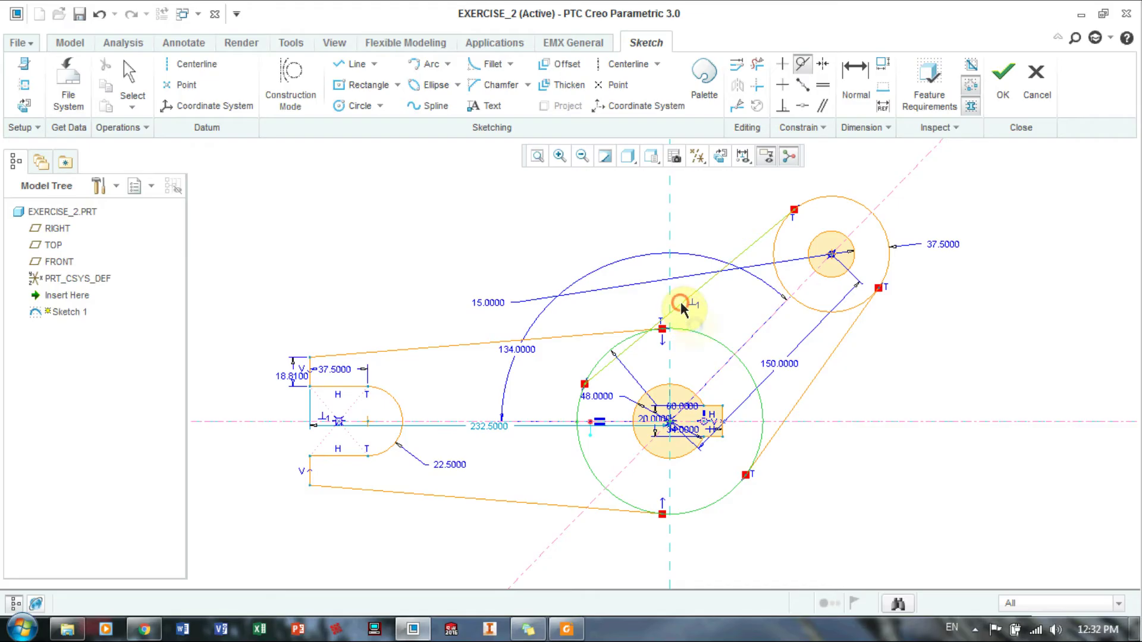
pyautogui.click(682, 308)
pyautogui.click(1127, 161)
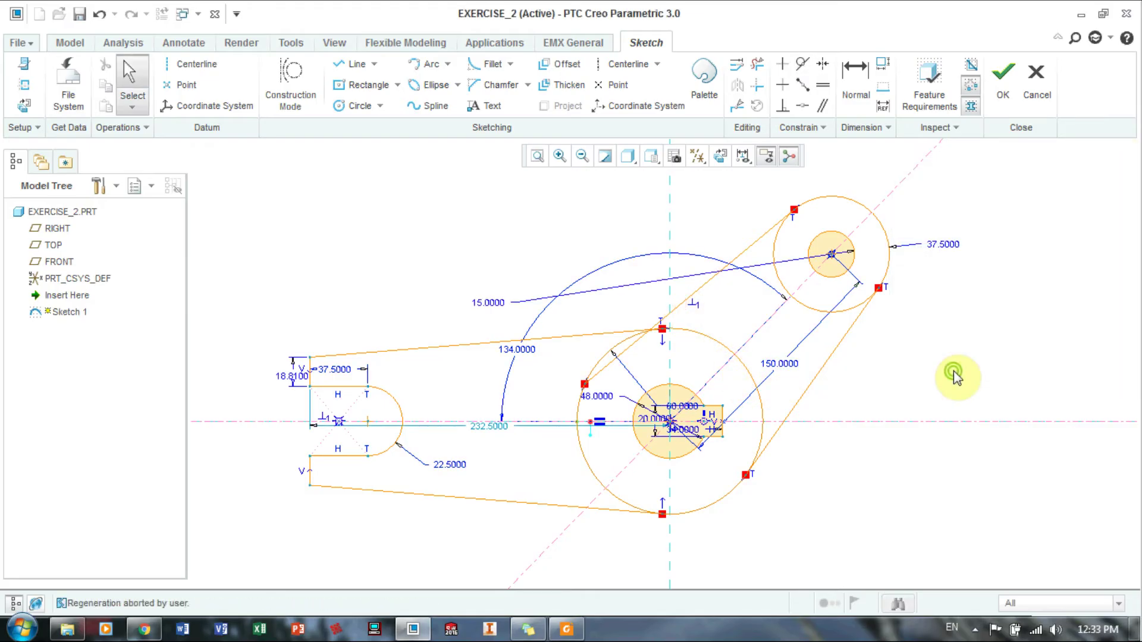
# Retry making the upper line tangent to the large ring, triggering the Resolve Sketch conflict
pyautogui.scroll(-2, 713, 350)
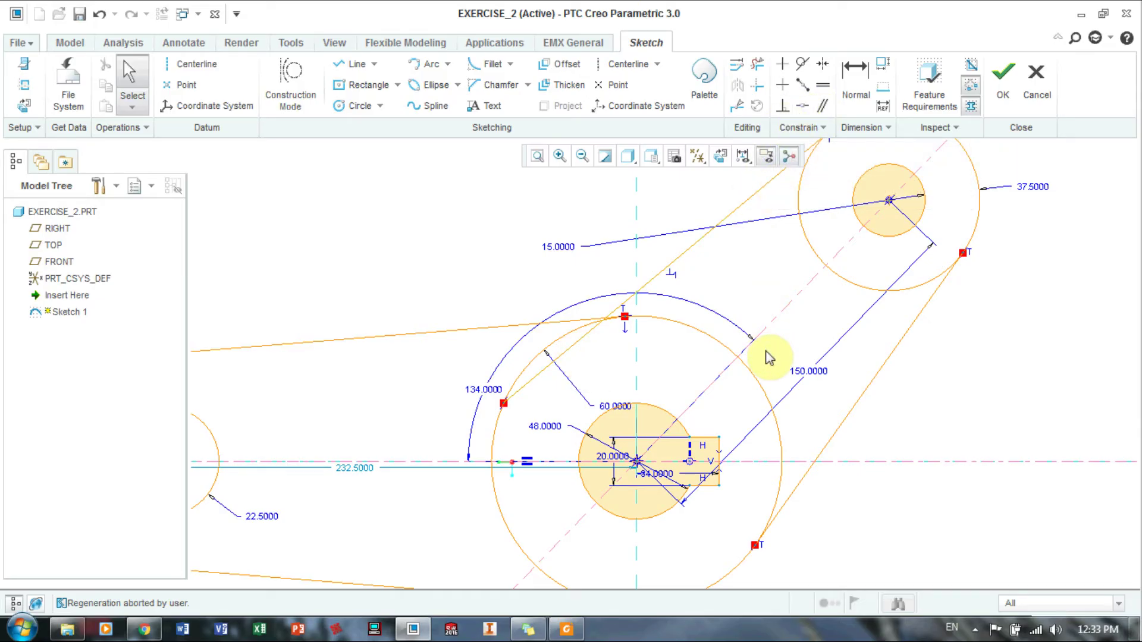
pyautogui.scroll(2, 769, 357)
pyautogui.scroll(-1, 861, 383)
pyautogui.keyDown('shift'); pyautogui.moveTo(861, 382); pyautogui.dragTo(861, 331, button='middle'); pyautogui.keyUp('shift')
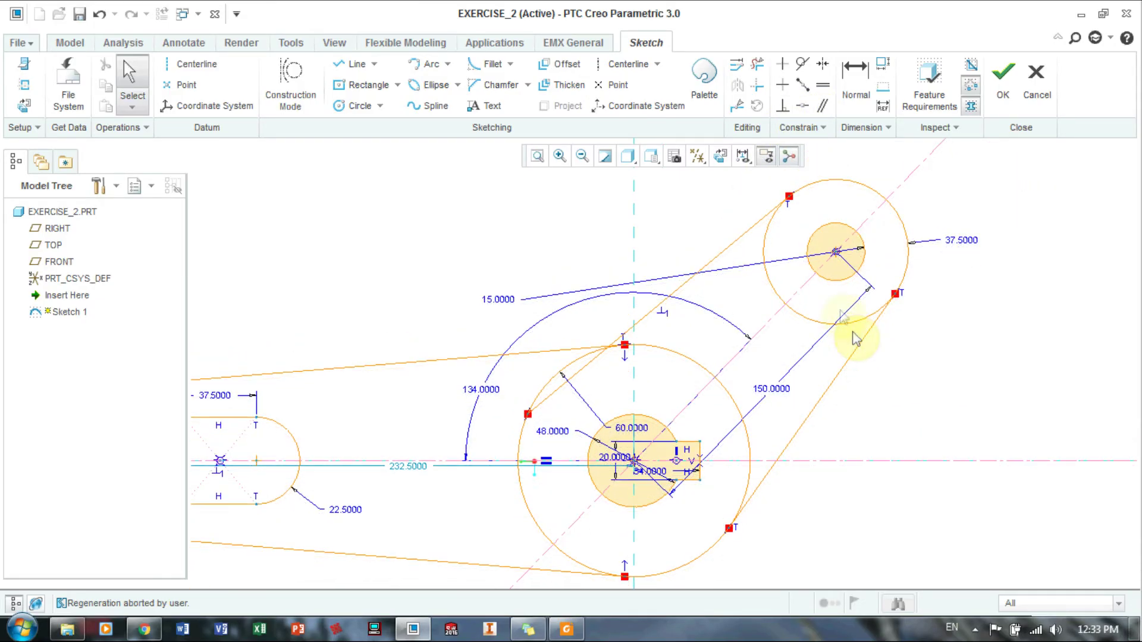
pyautogui.click(803, 64)
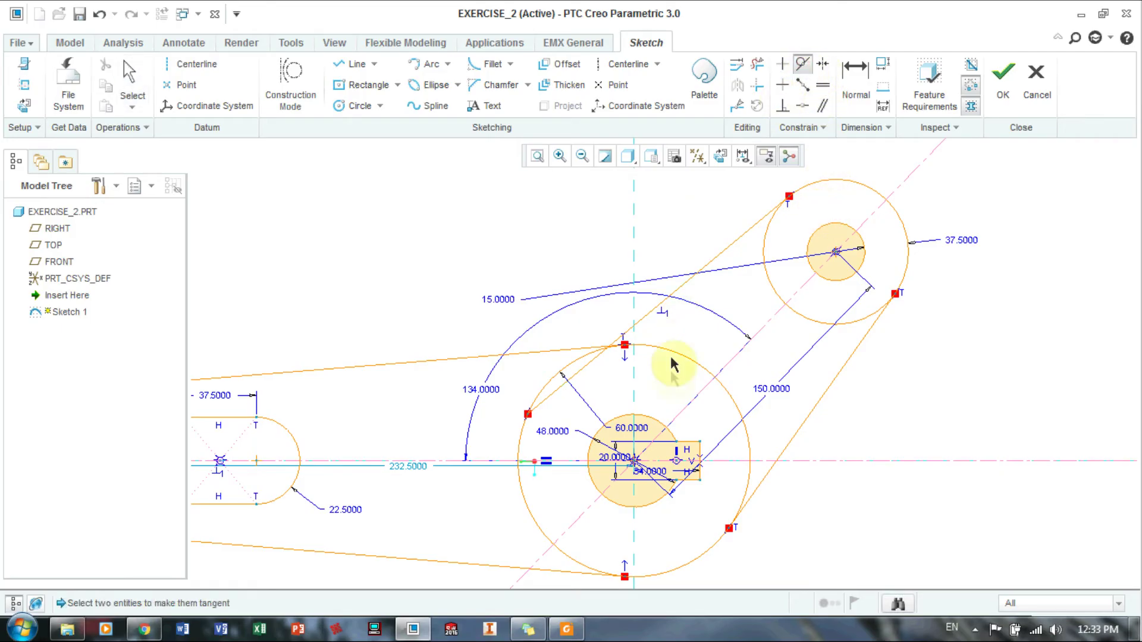
pyautogui.click(666, 347)
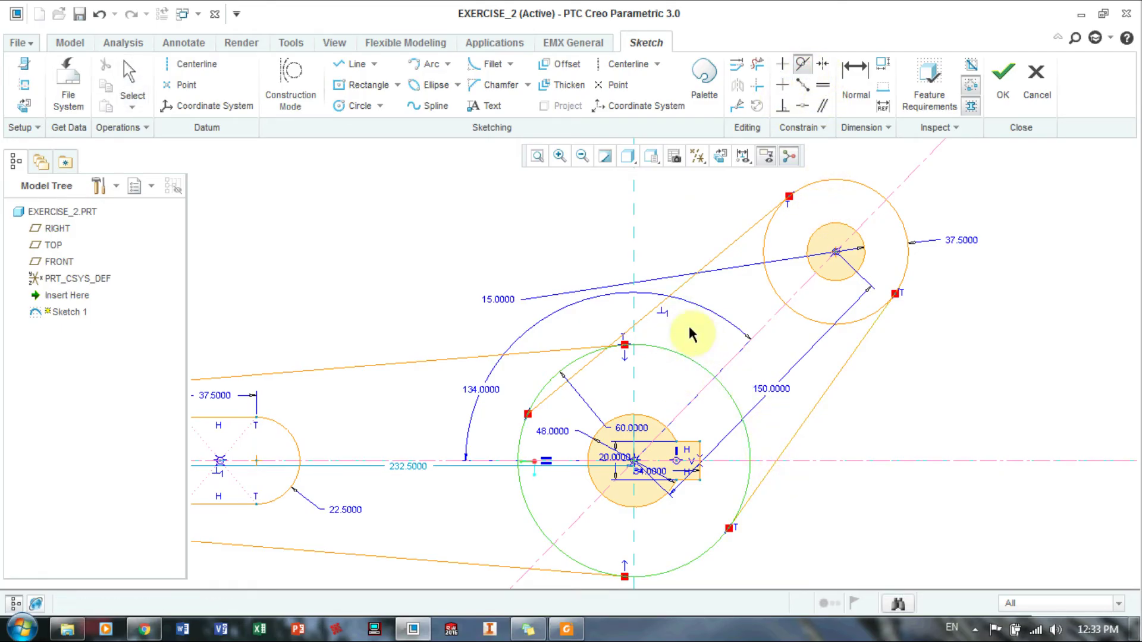
pyautogui.click(654, 300)
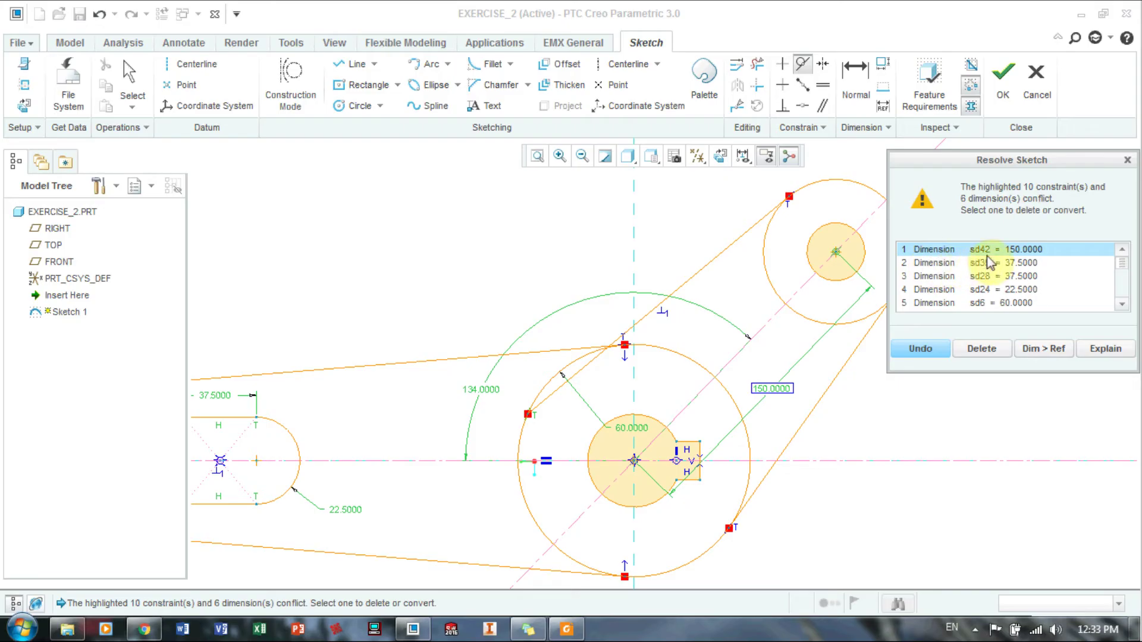
# In Resolve Sketch, delete the Point On Entity constraint, then undo to revert the tangency
pyautogui.scroll(-2, 1010, 287)
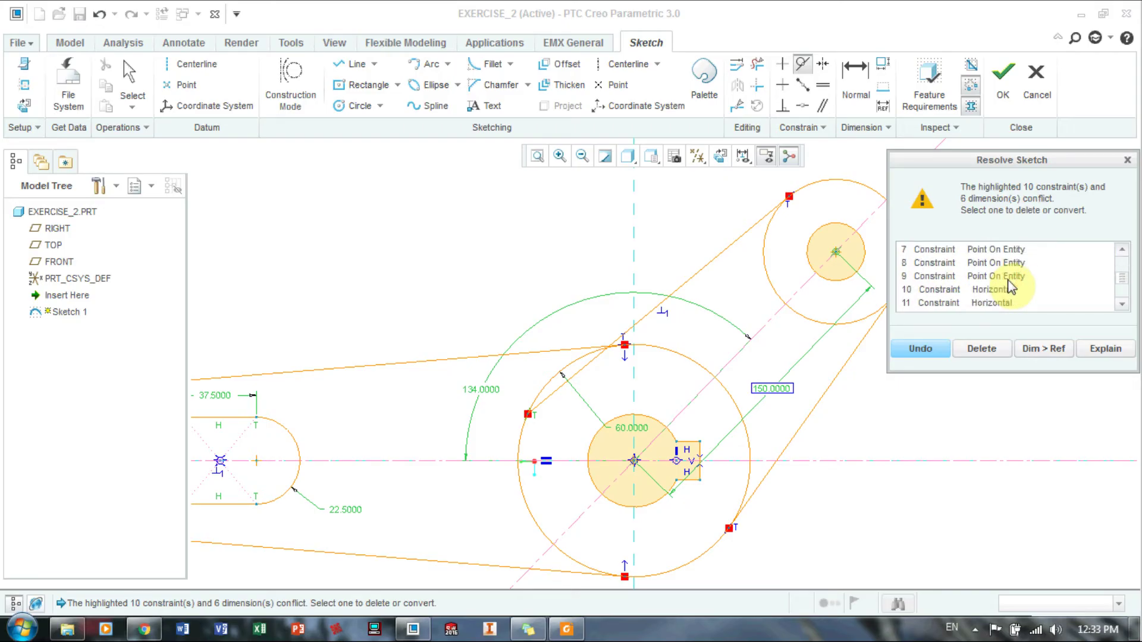
pyautogui.click(998, 290)
pyautogui.scroll(1, 1005, 291)
pyautogui.click(1011, 290)
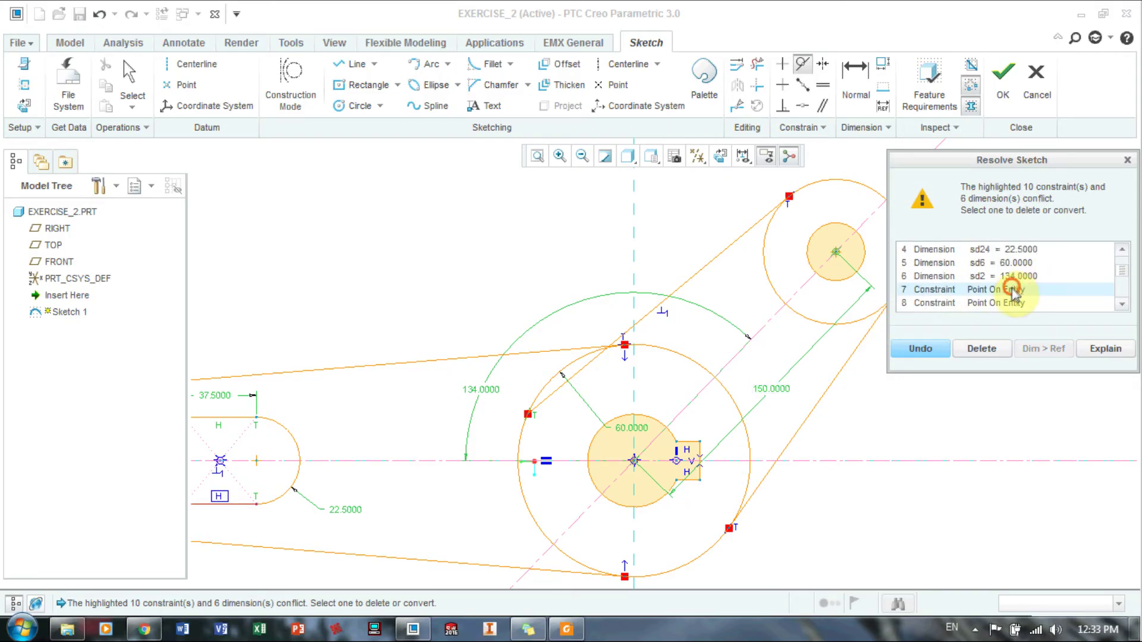
pyautogui.click(981, 350)
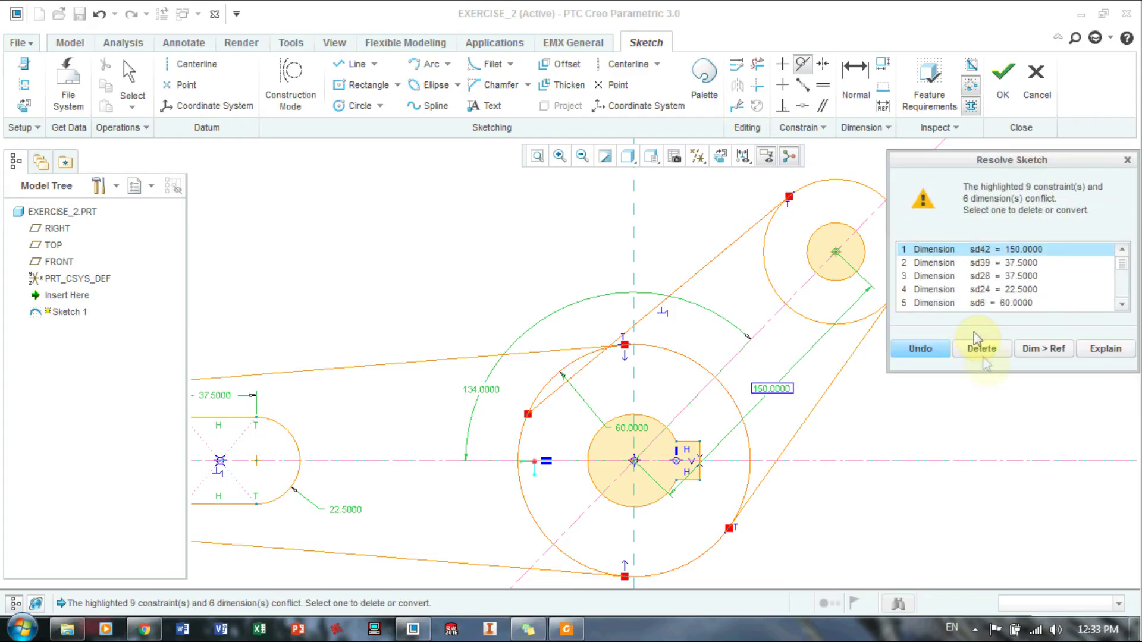
pyautogui.click(920, 348)
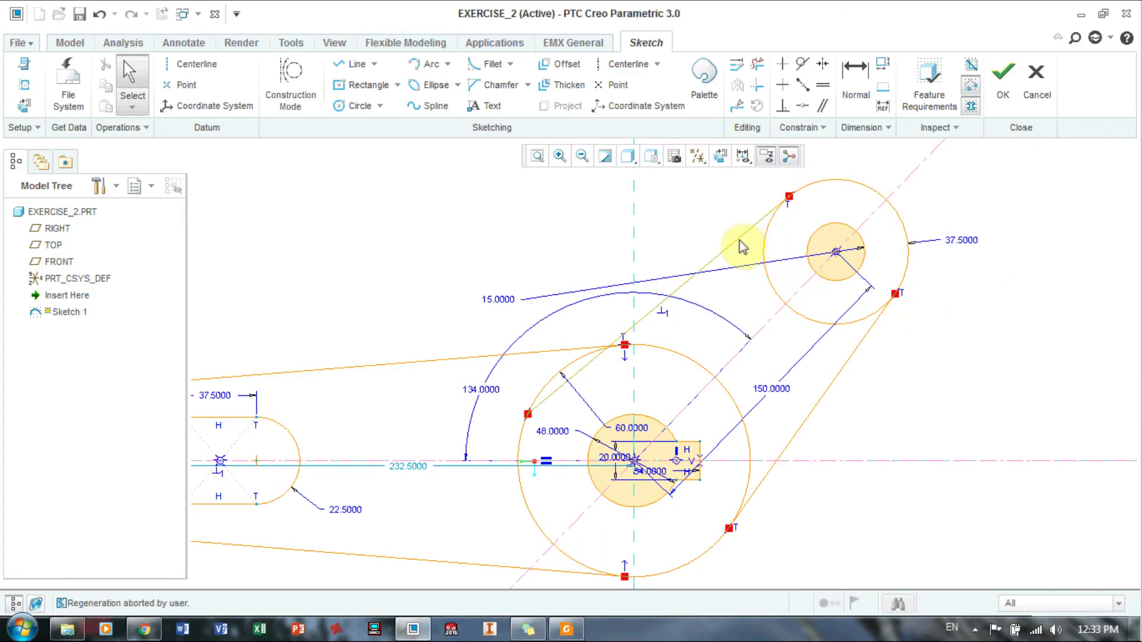
pyautogui.click(354, 64)
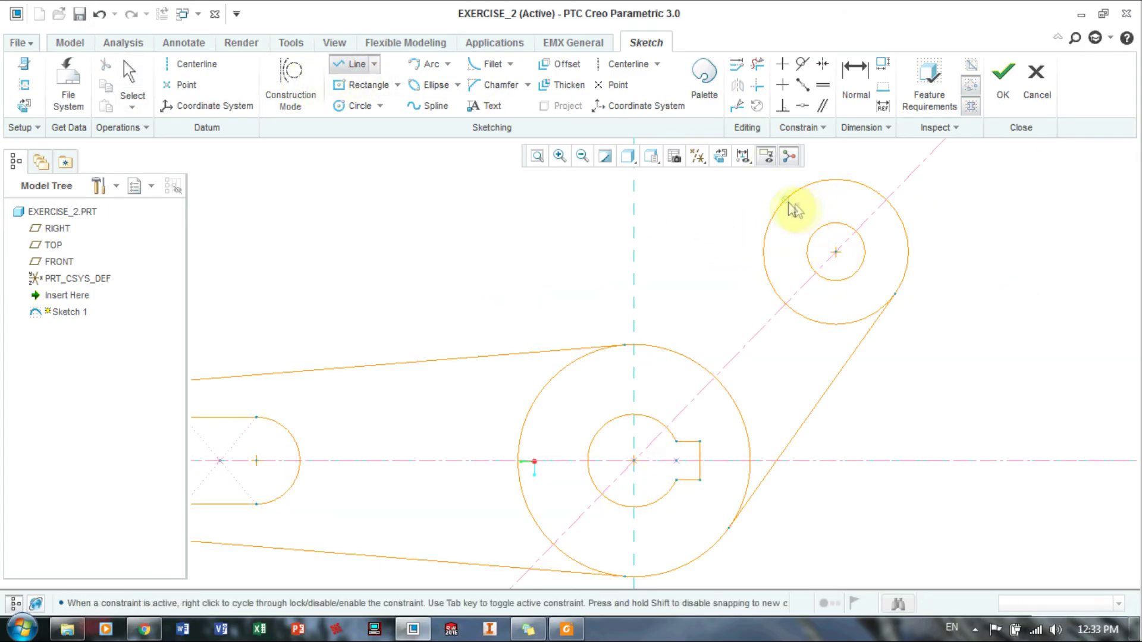
# Draw a line from the upper boss circle to the large ring circle
pyautogui.click(781, 204)
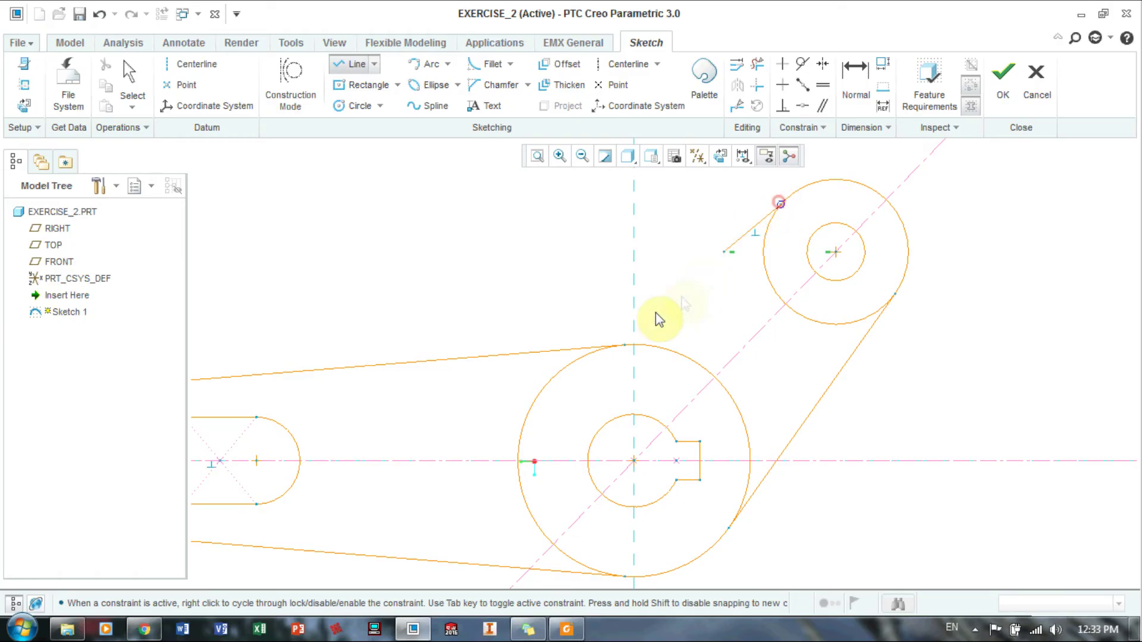
pyautogui.click(569, 365)
pyautogui.middleClick(563, 265)
pyautogui.middleClick(519, 251)
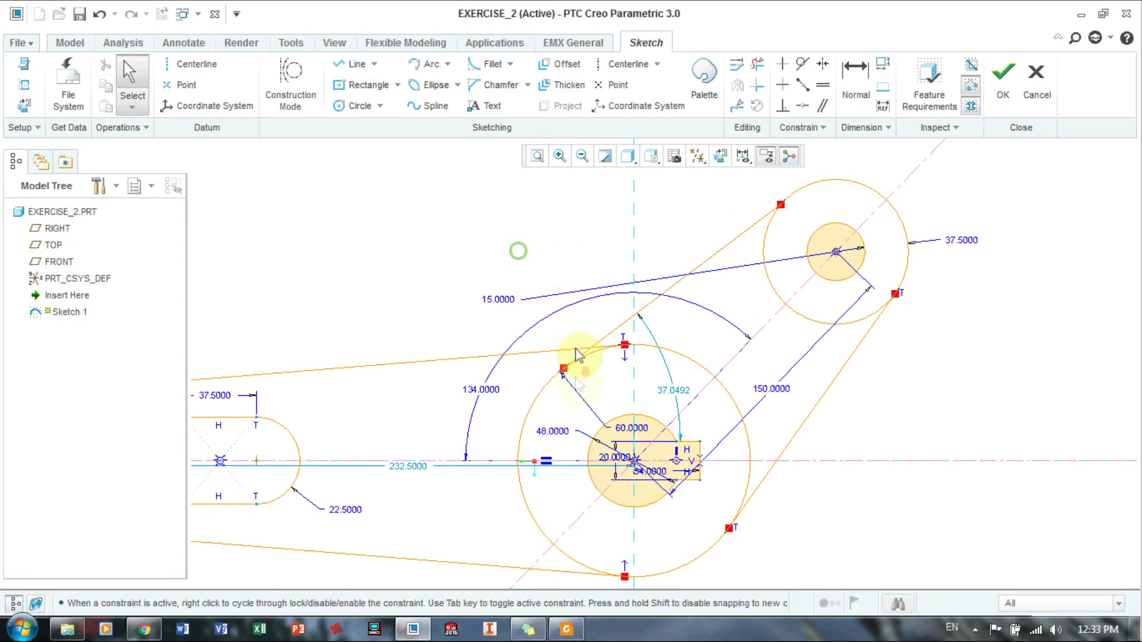
pyautogui.scroll(3, 568, 365)
pyautogui.scroll(-3, 569, 364)
pyautogui.scroll(-2, 571, 214)
pyautogui.scroll(-1, 571, 214)
# Make the new line tangent to the circle and turn off vertex display
pyautogui.click(801, 64)
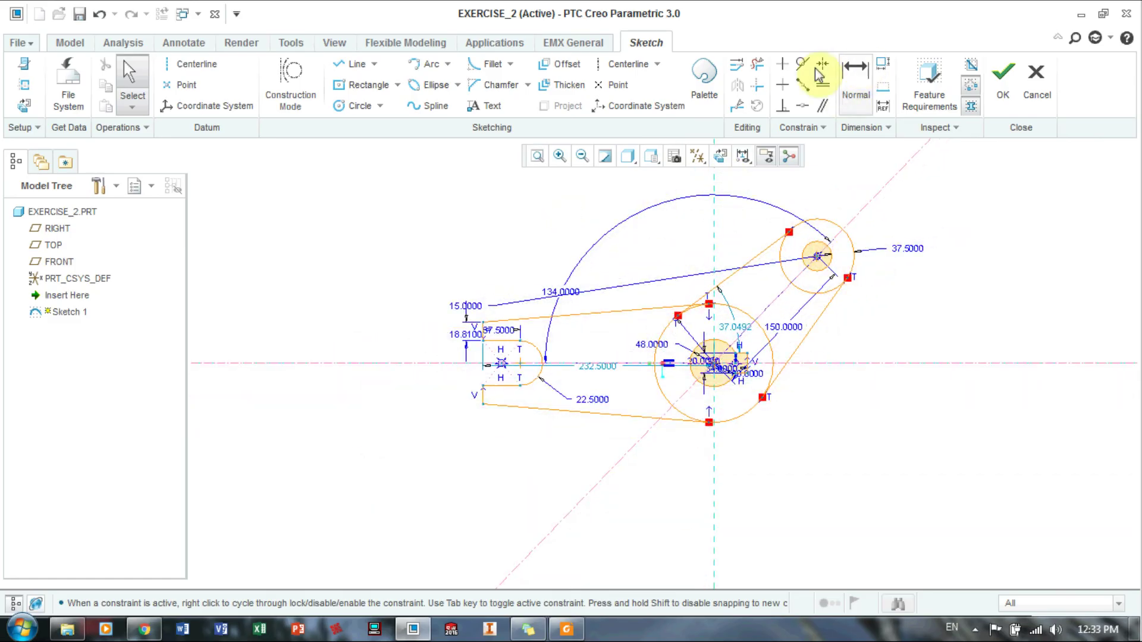
pyautogui.click(772, 244)
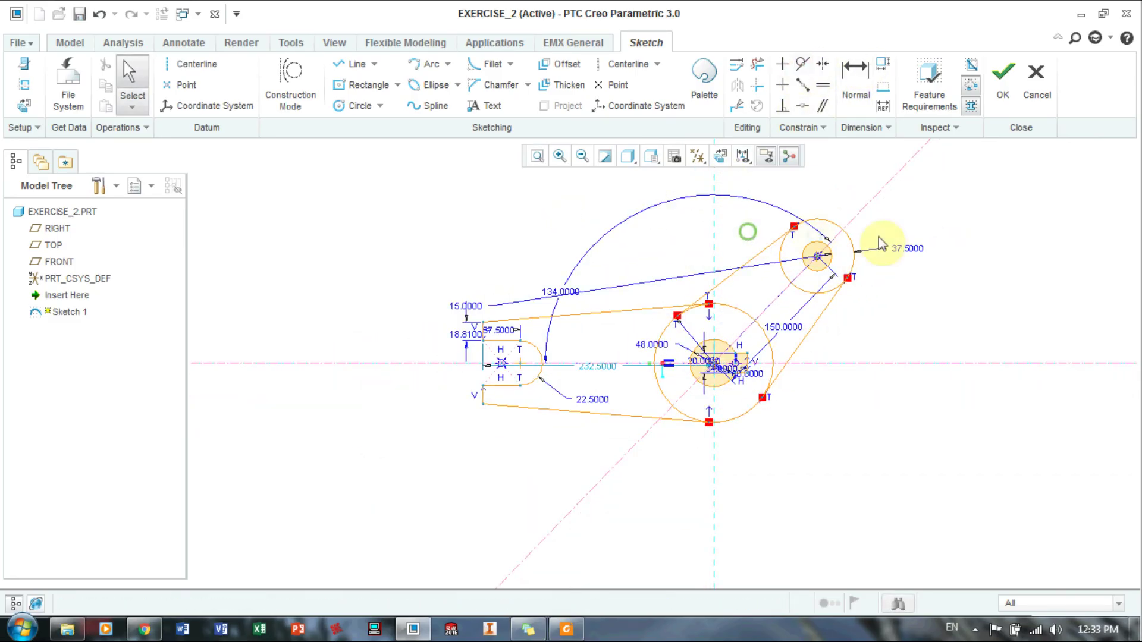
pyautogui.scroll(2, 879, 236)
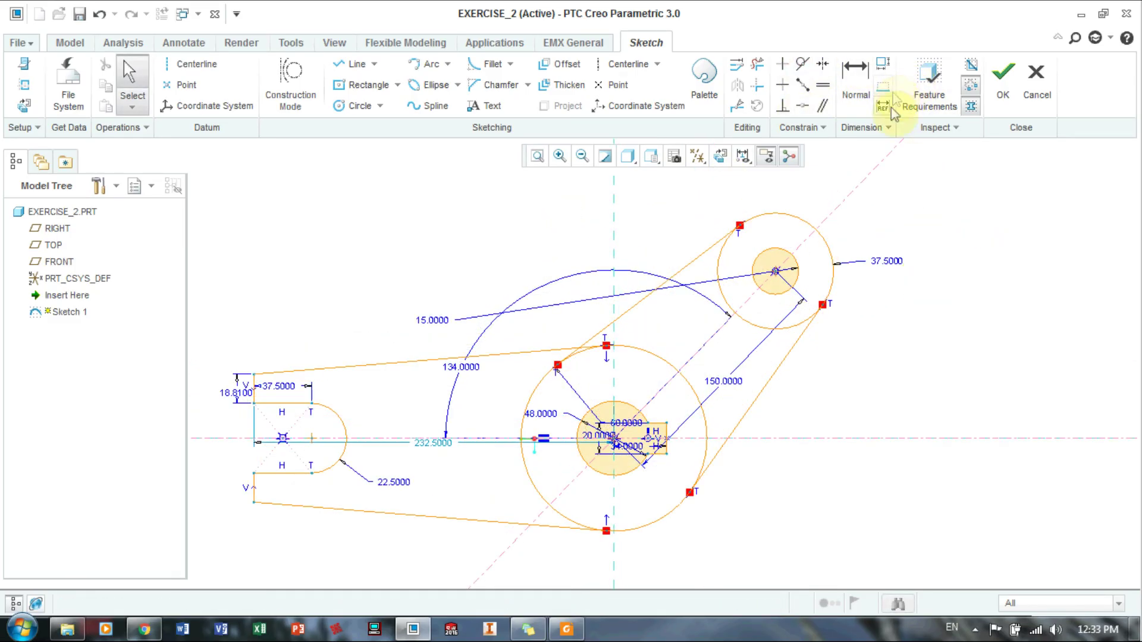
pyautogui.click(743, 156)
pyautogui.click(797, 249)
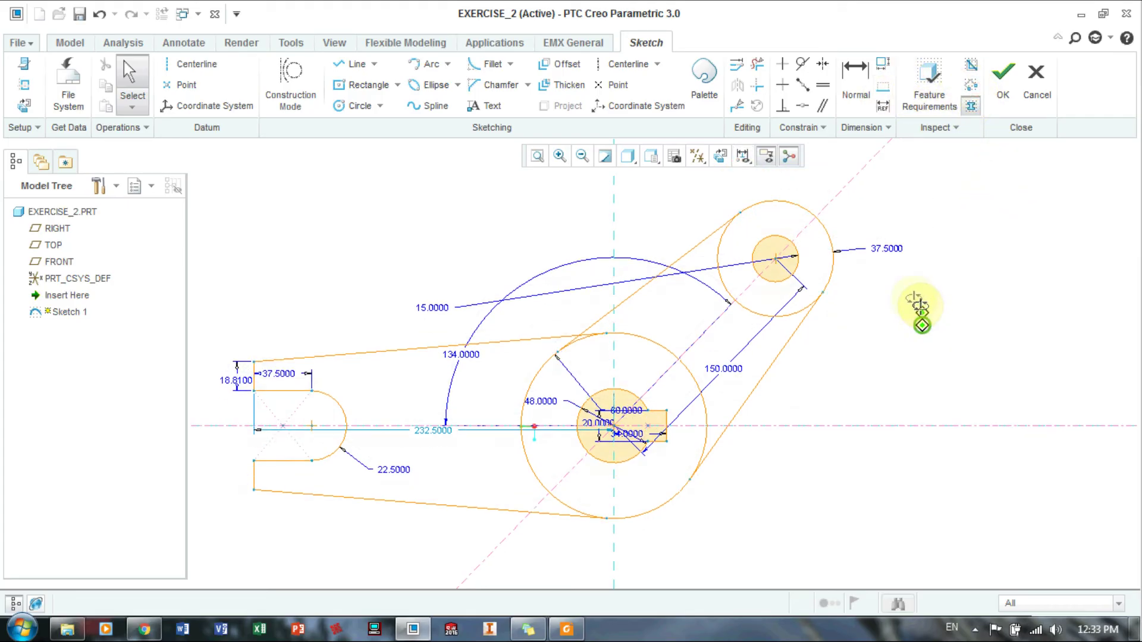
pyautogui.keyDown('shift'); pyautogui.moveTo(912, 311); pyautogui.dragTo(952, 276, button='middle'); pyautogui.keyUp('shift')
pyautogui.click(467, 414)
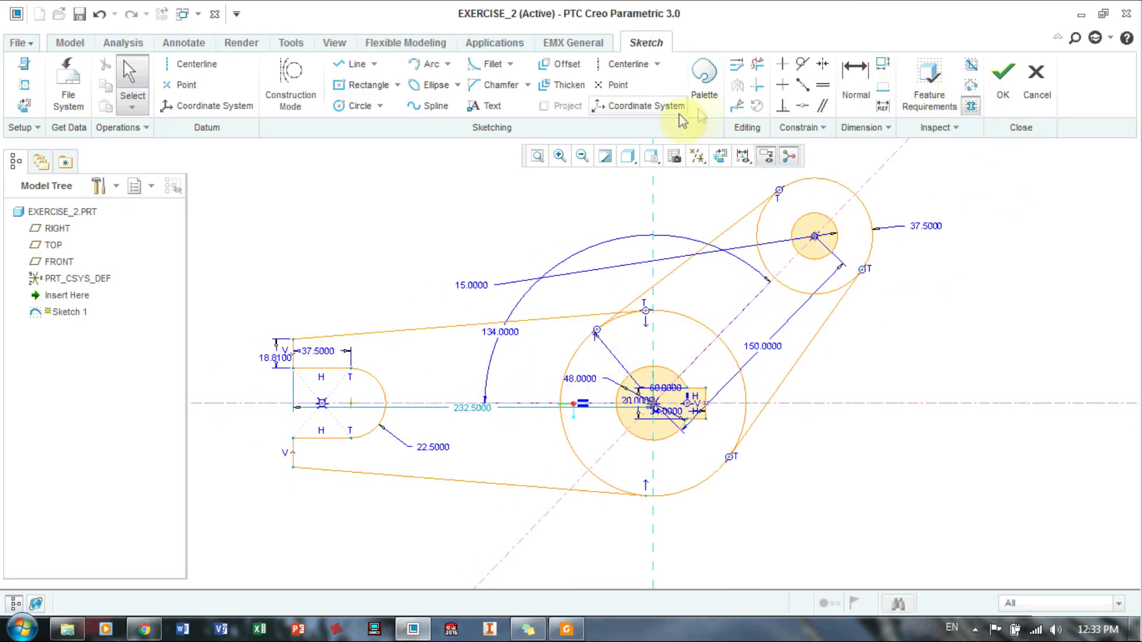
# Move the 232.5, 15 and 150 dimensions clear of the geometry
pyautogui.doubleClick(463, 409)
pyautogui.write('232.5')
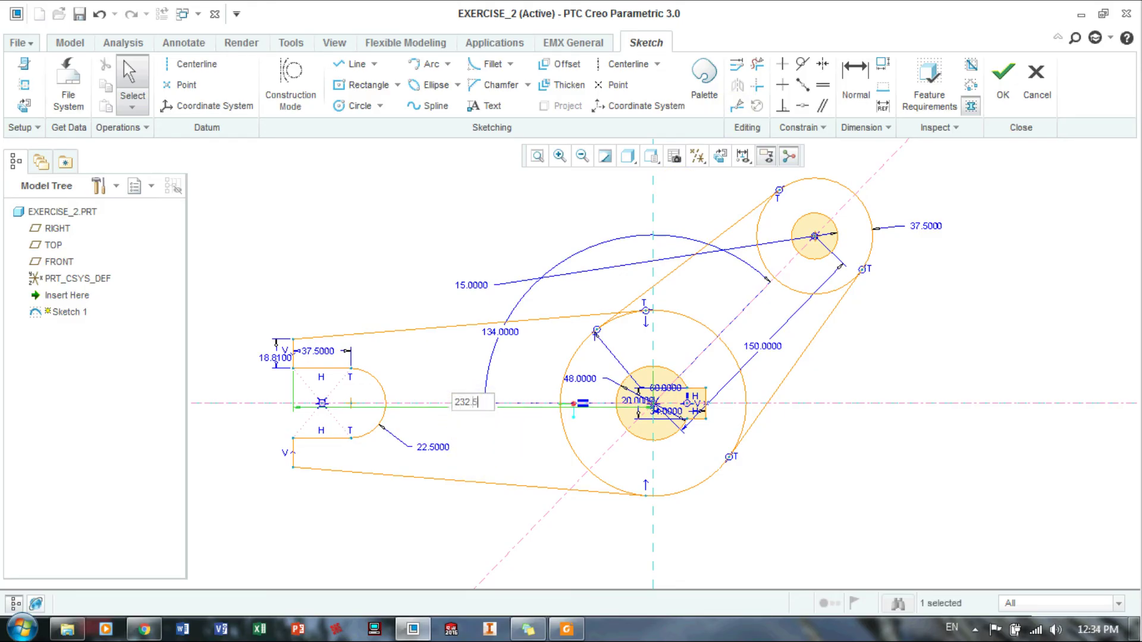
pyautogui.press('Return')
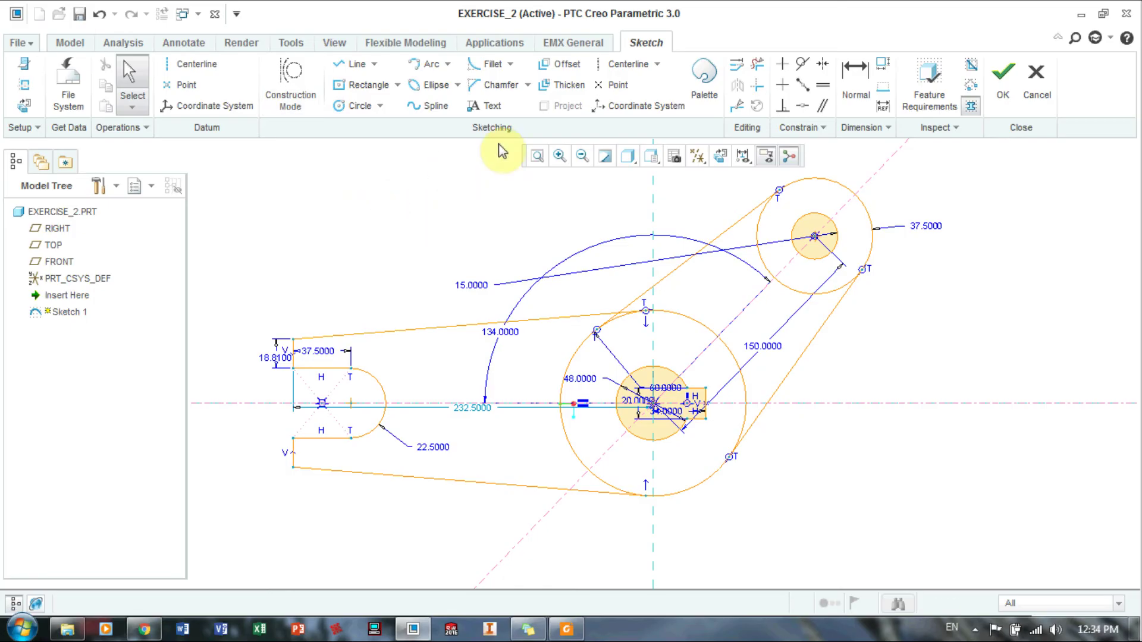
pyautogui.moveTo(474, 415); pyautogui.dragTo(474, 540)
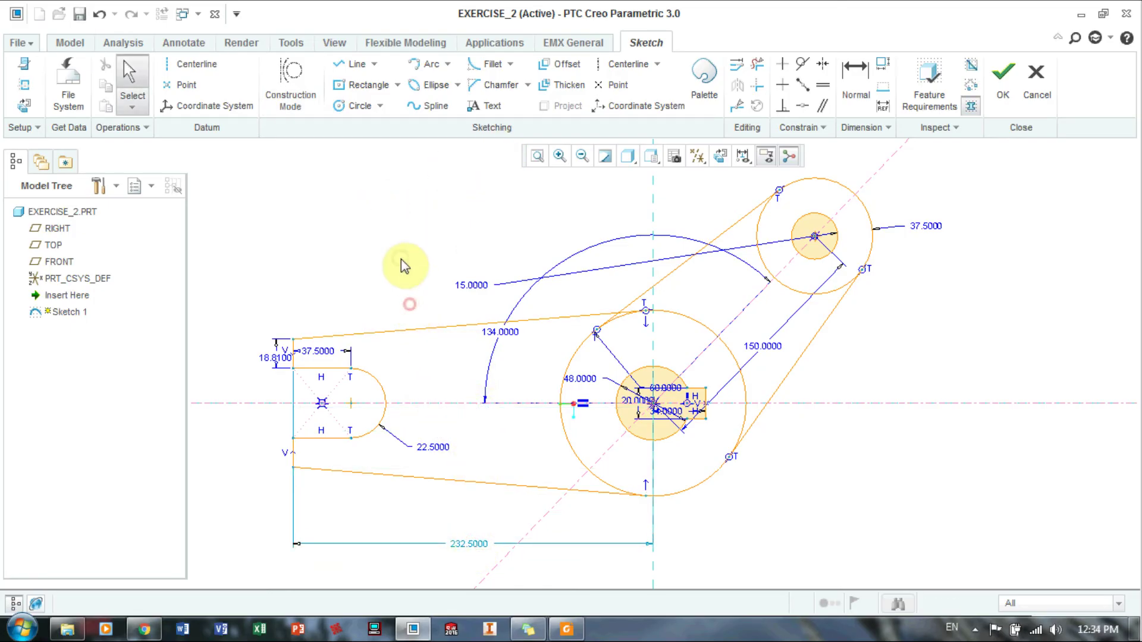
pyautogui.moveTo(489, 294)
pyautogui.mouseDown()
pyautogui.moveTo(780, 230)
pyautogui.moveTo(756, 193)
pyautogui.mouseUp()
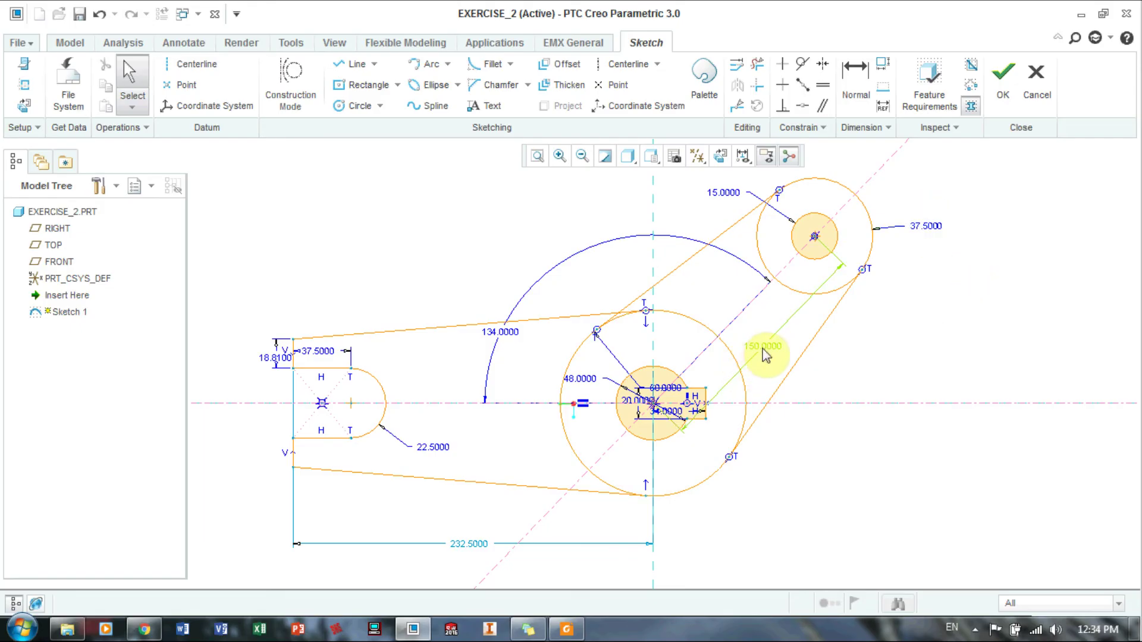
pyautogui.moveTo(764, 354); pyautogui.dragTo(848, 444)
pyautogui.click(984, 311)
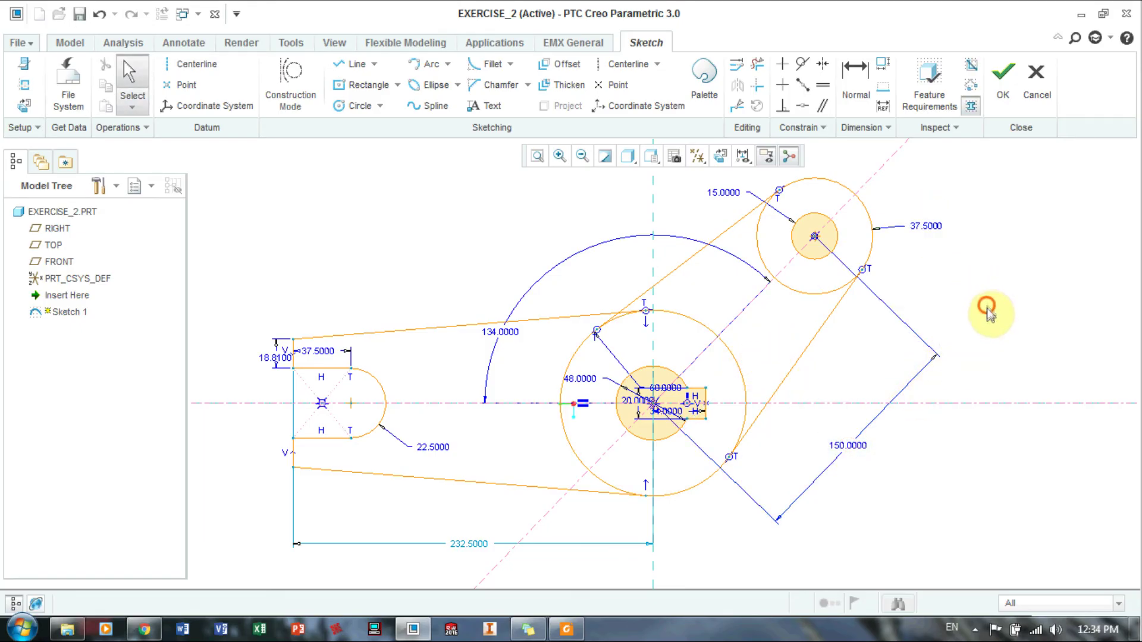
# Reposition the 60, keyway and 48 diameter dimensions away from the circles
pyautogui.moveTo(659, 393); pyautogui.dragTo(701, 297)
pyautogui.moveTo(650, 395)
pyautogui.mouseDown()
pyautogui.moveTo(728, 405)
pyautogui.moveTo(750, 357)
pyautogui.mouseUp()
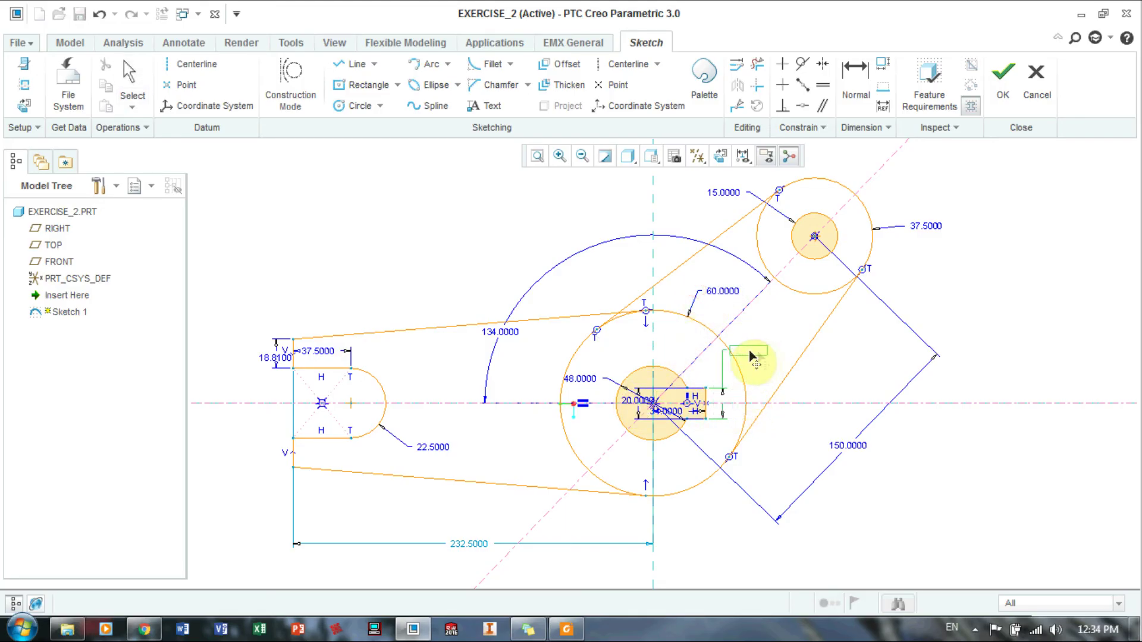
pyautogui.moveTo(807, 380)
pyautogui.mouseDown()
pyautogui.moveTo(826, 403)
pyautogui.moveTo(727, 405)
pyautogui.moveTo(670, 472)
pyautogui.moveTo(686, 467)
pyautogui.mouseUp()
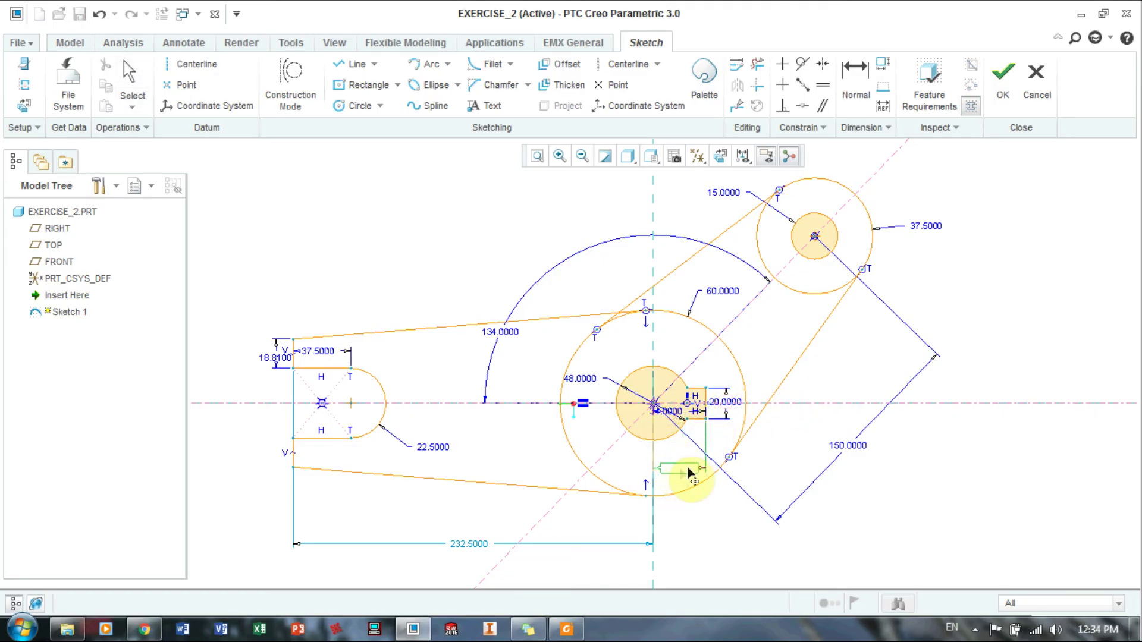
pyautogui.click(579, 380)
pyautogui.click(626, 369)
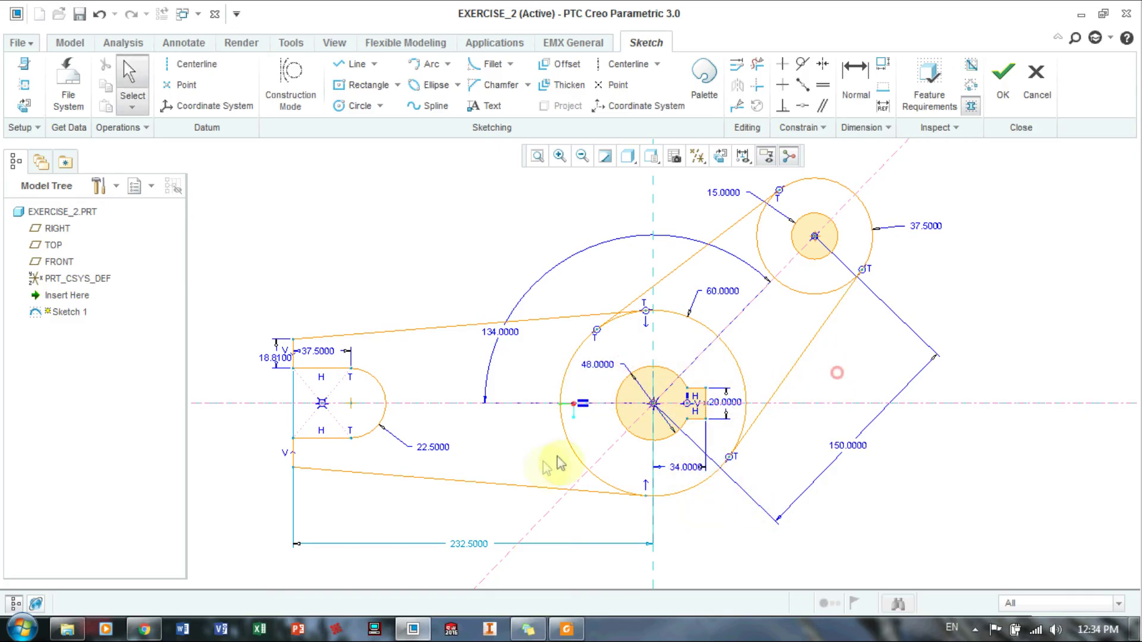
pyautogui.keyDown('shift'); pyautogui.moveTo(467, 449); pyautogui.dragTo(527, 425, button='middle'); pyautogui.keyUp('shift')
# Re-create 232.5 as a strong dimension placed below the sketch
pyautogui.click(856, 77)
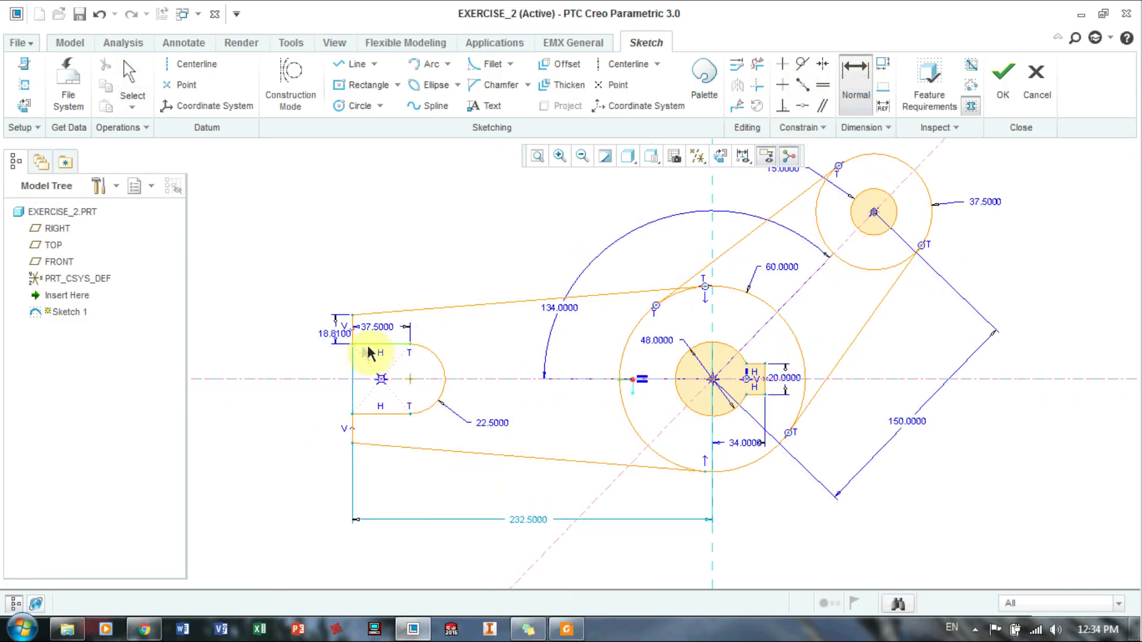
pyautogui.click(711, 380)
pyautogui.middleClick(493, 556)
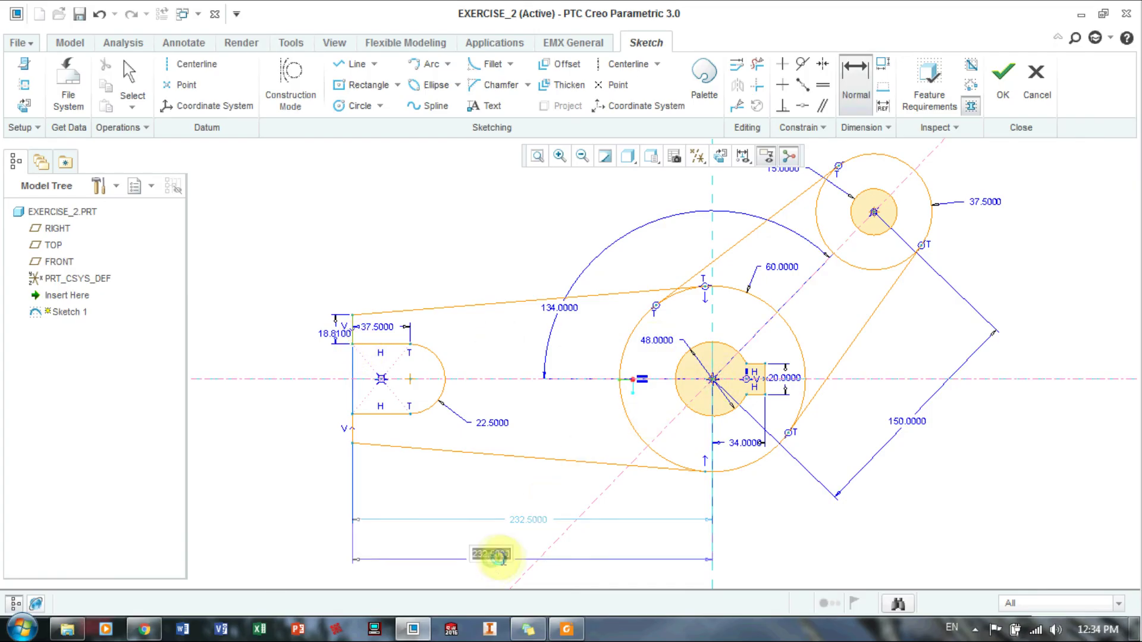
pyautogui.middleClick(528, 528)
pyautogui.middleClick(446, 510)
pyautogui.moveTo(474, 561); pyautogui.dragTo(501, 508)
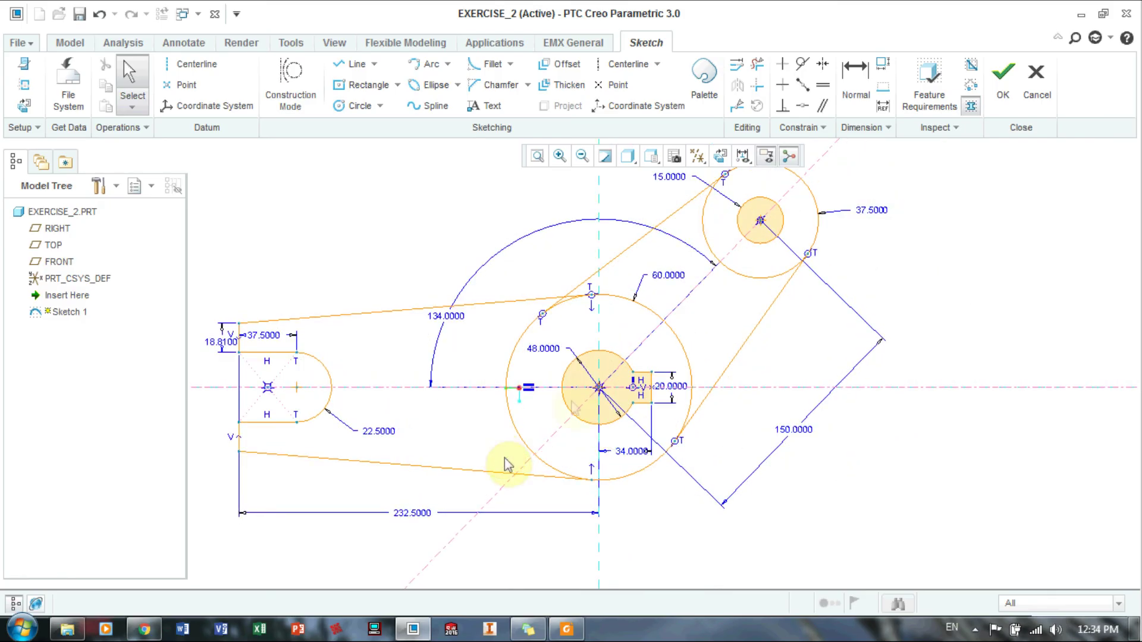
# Compare the sketch against the Exercise 9 reference drawing
pyautogui.scroll(2, 599, 369)
pyautogui.scroll(-1, 593, 550)
pyautogui.click(567, 629)
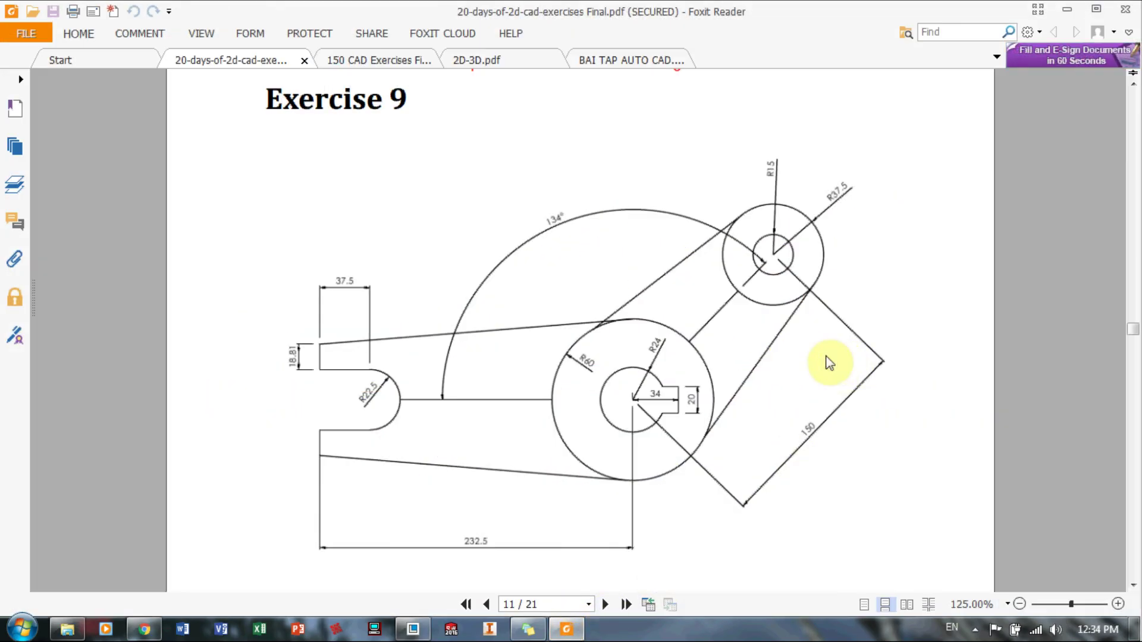
pyautogui.click(644, 419)
pyautogui.click(1067, 9)
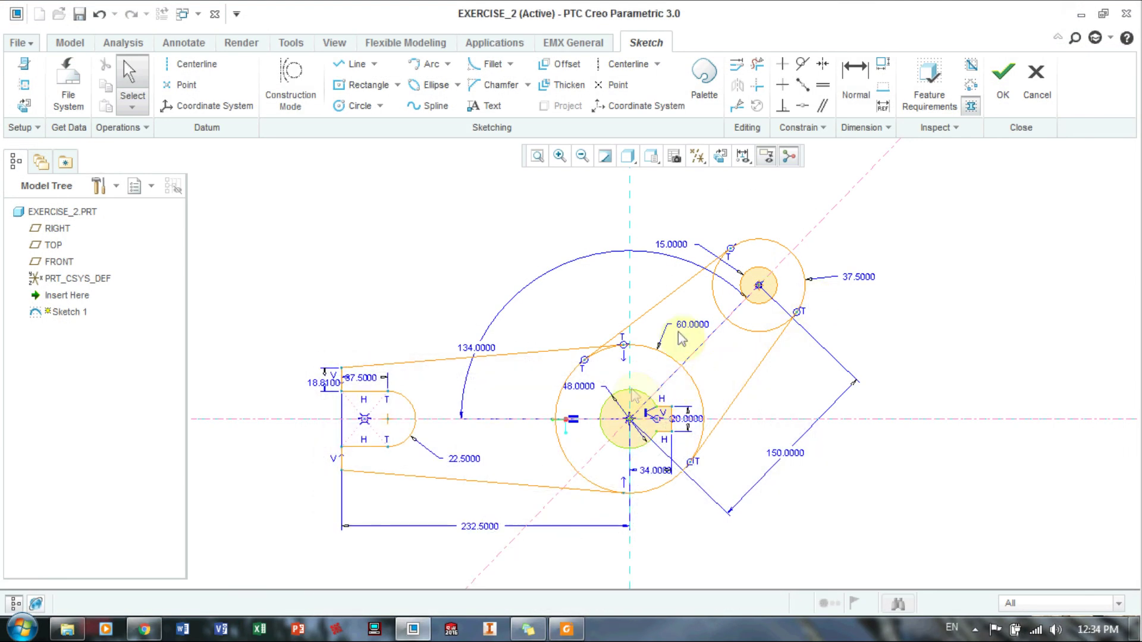
# Finish Sketch 1 and save part EXERCISE_2
pyautogui.click(1001, 95)
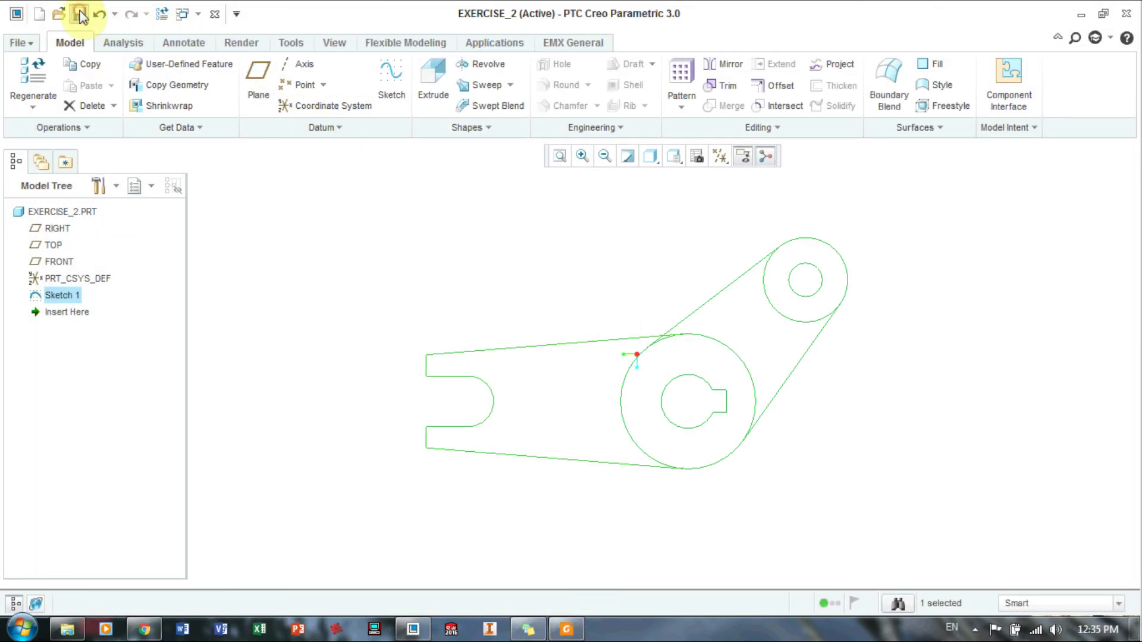
pyautogui.click(81, 15)
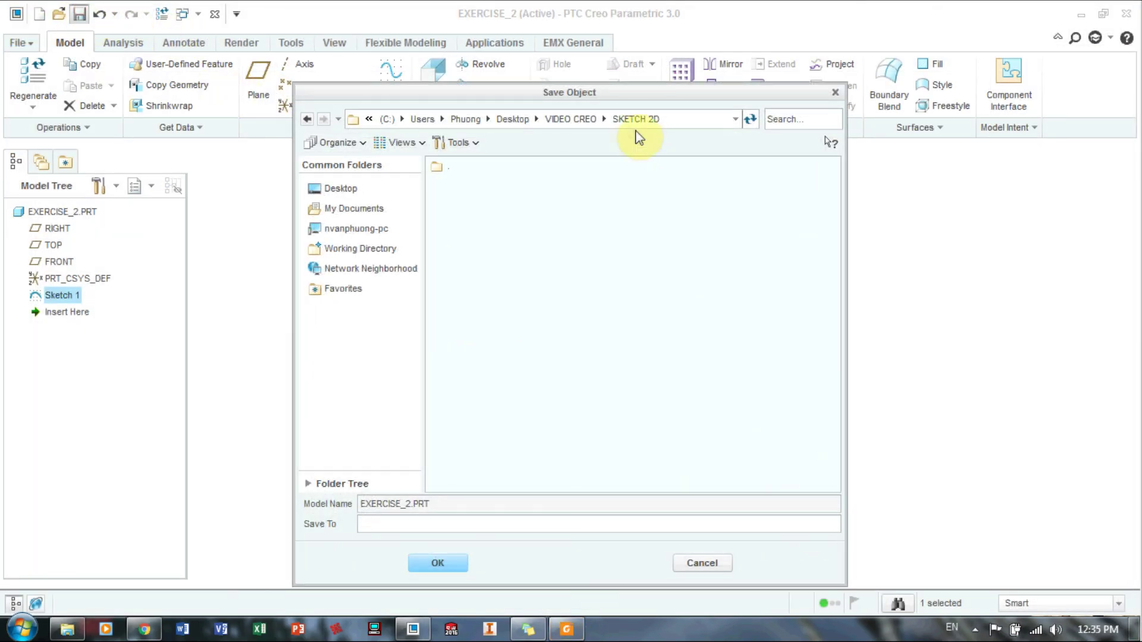
pyautogui.click(445, 566)
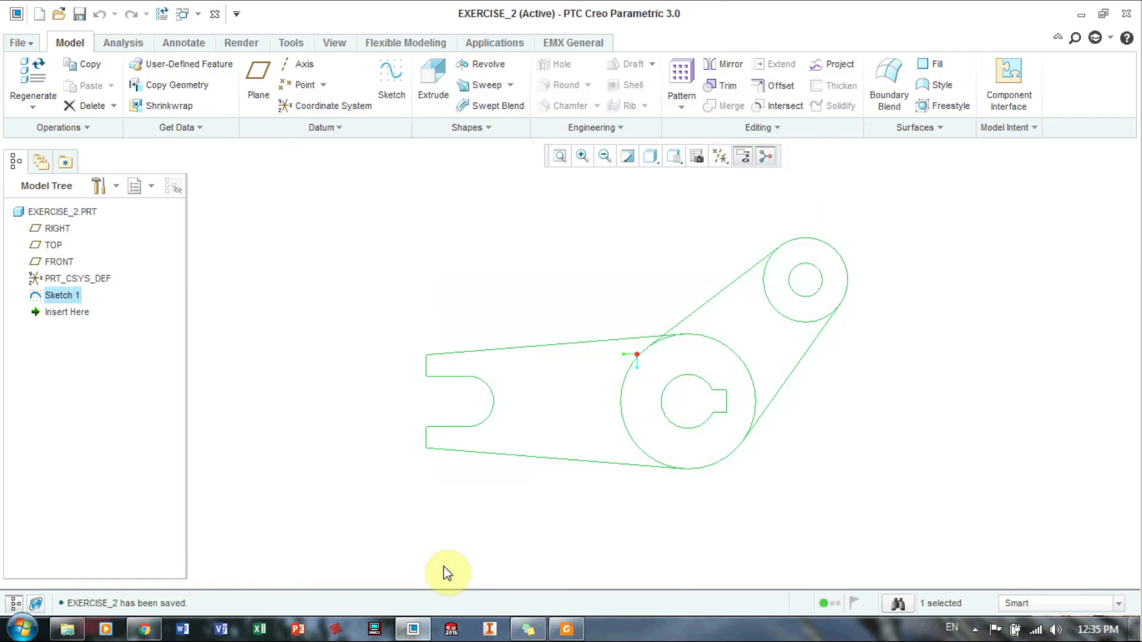
# Close the model window, erase undisplayed objects from session, and minimize Creo
pyautogui.click(215, 13)
pyautogui.click(222, 72)
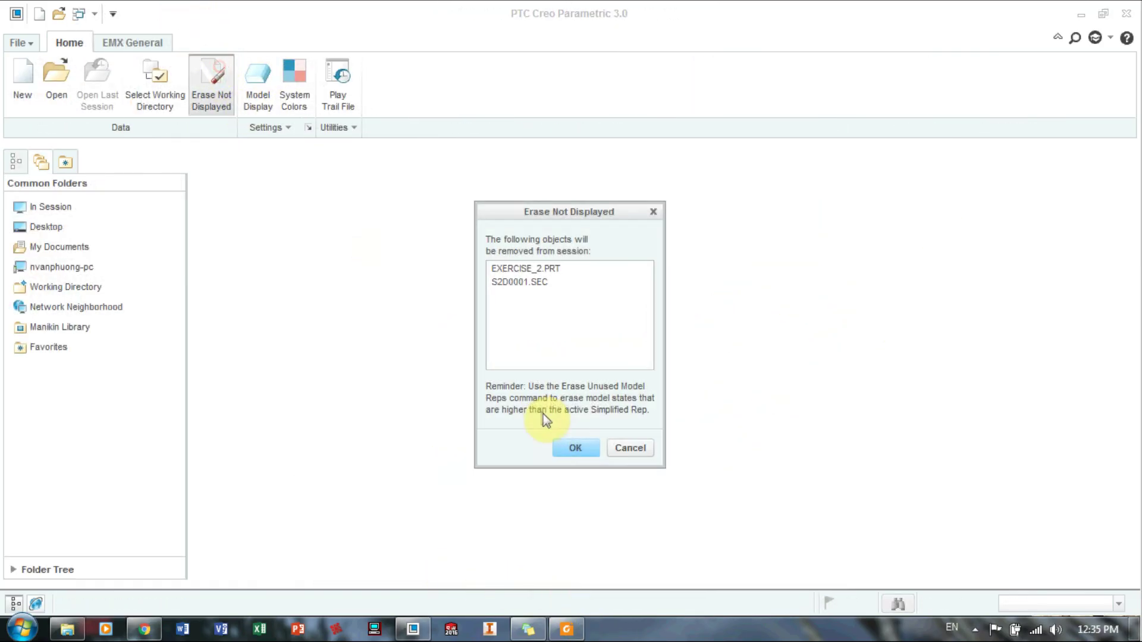
pyautogui.click(574, 447)
pyautogui.click(1081, 14)
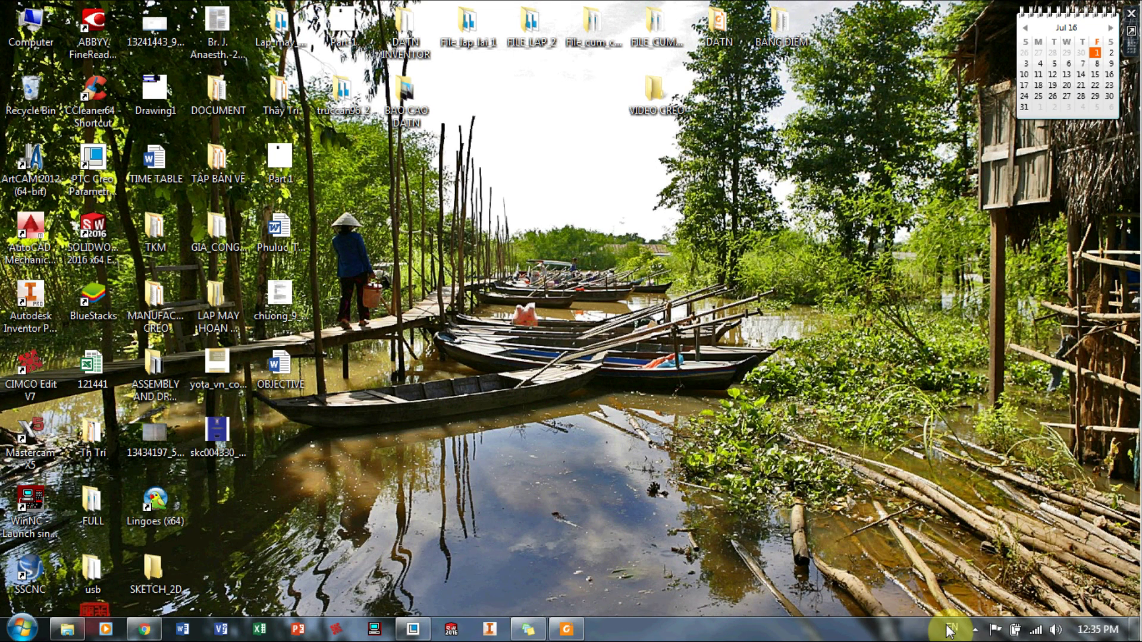